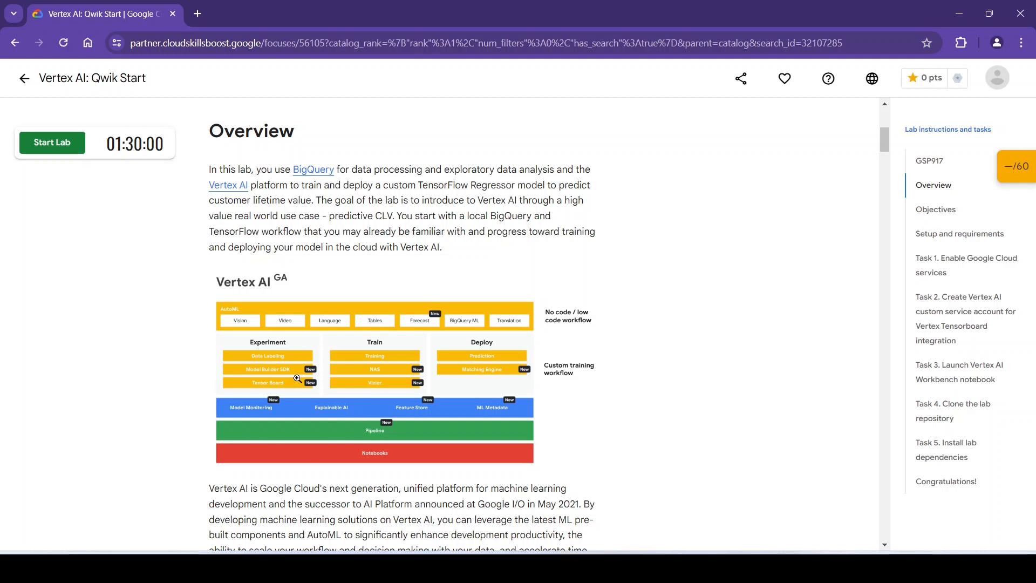
# Read the lab's Vertex AI overview diagram, the objectives, and the setup requirements.
pyautogui.click(378, 409)
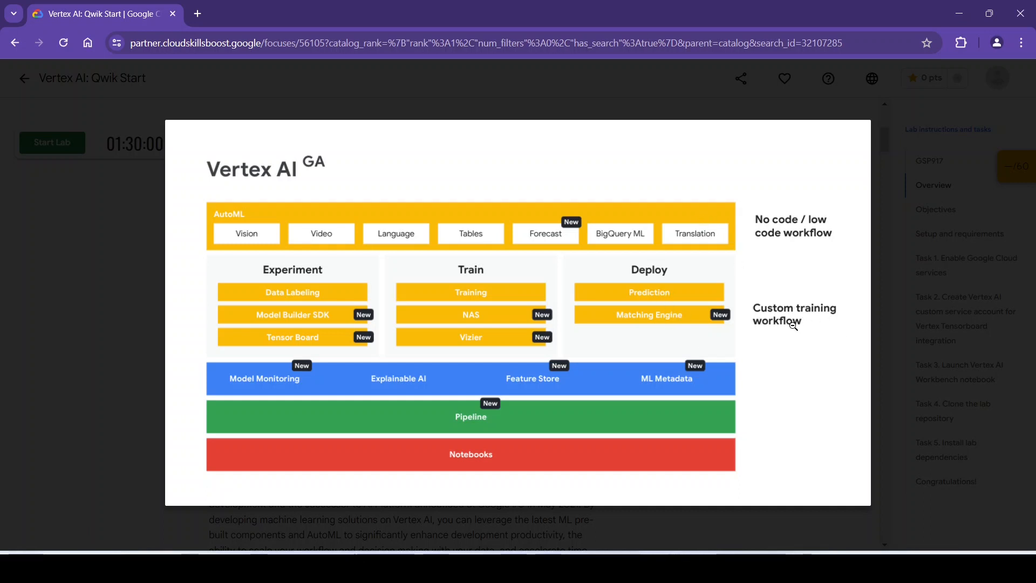
pyautogui.click(903, 338)
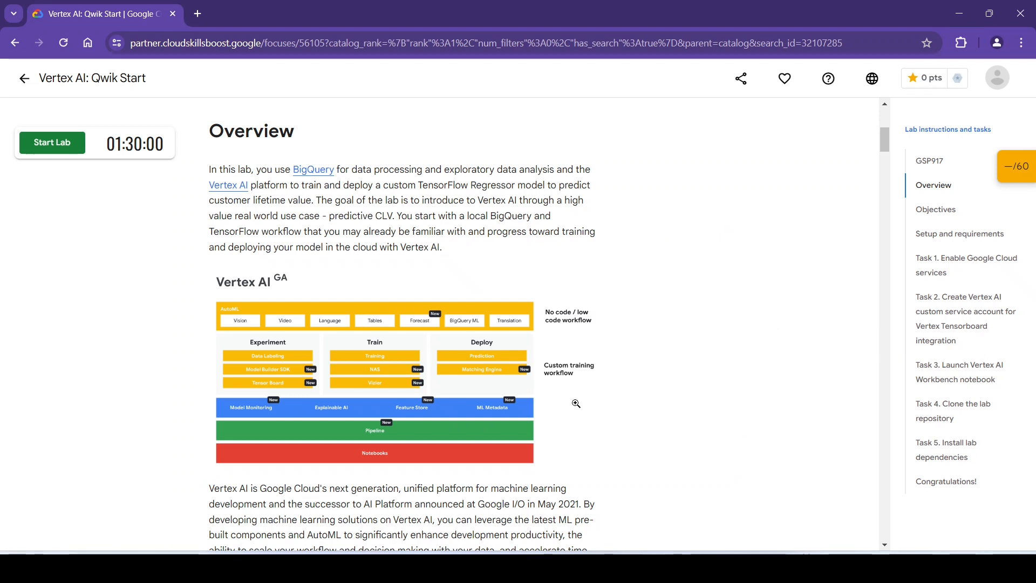
pyautogui.scroll(-2, 711, 494)
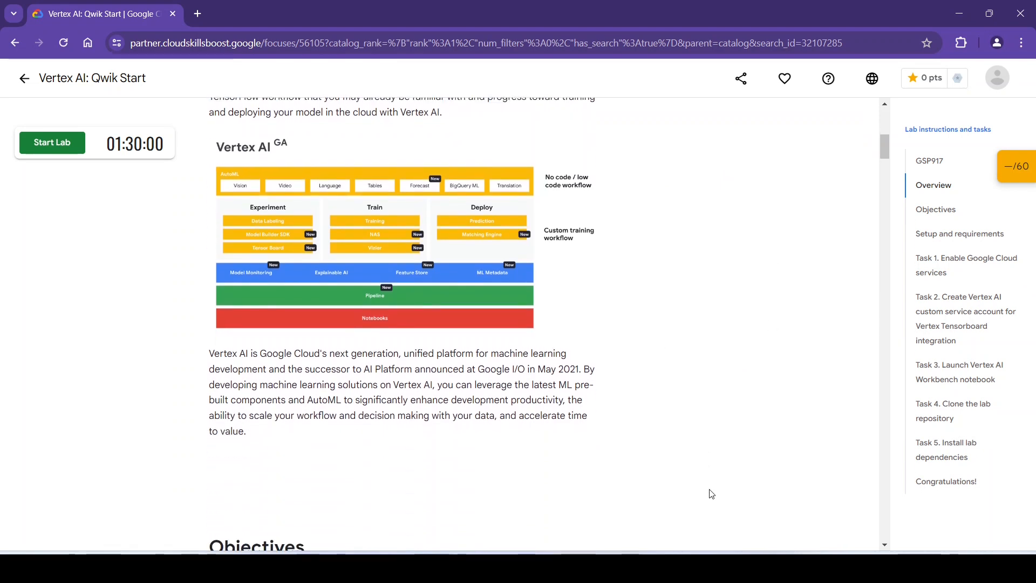
pyautogui.scroll(-1, 711, 494)
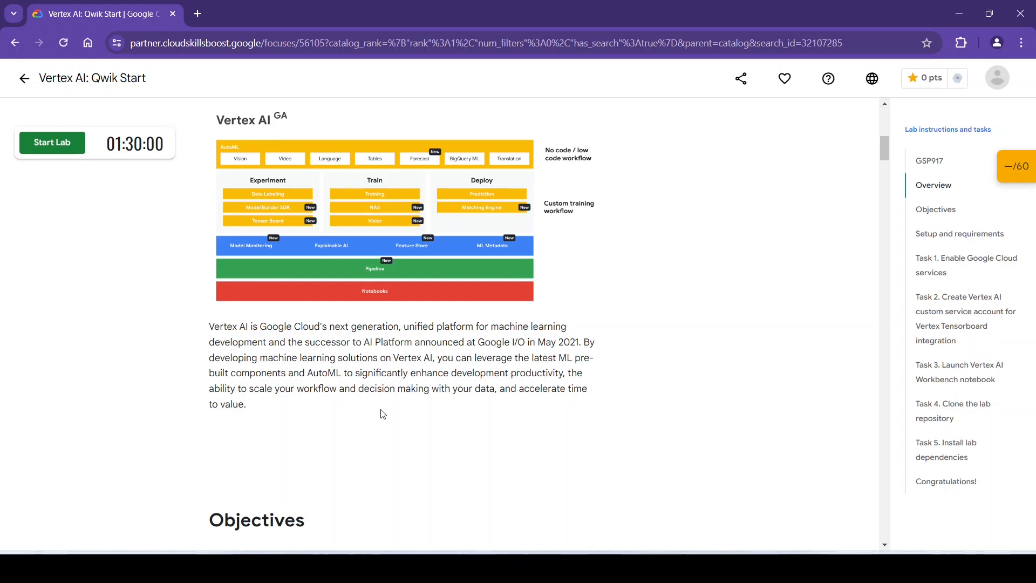
pyautogui.scroll(-2, 383, 414)
pyautogui.scroll(-4, 382, 414)
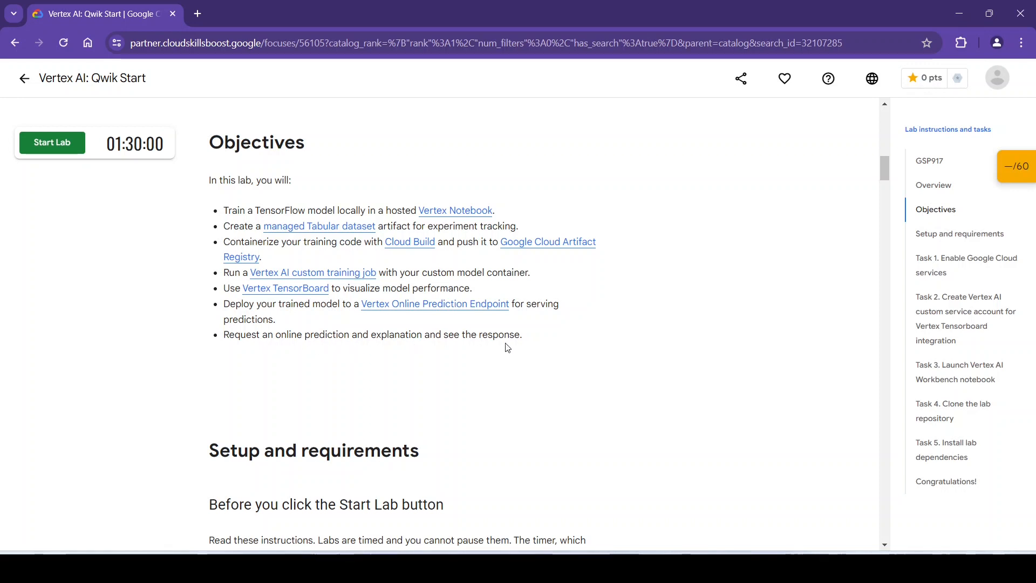
pyautogui.scroll(-5, 489, 385)
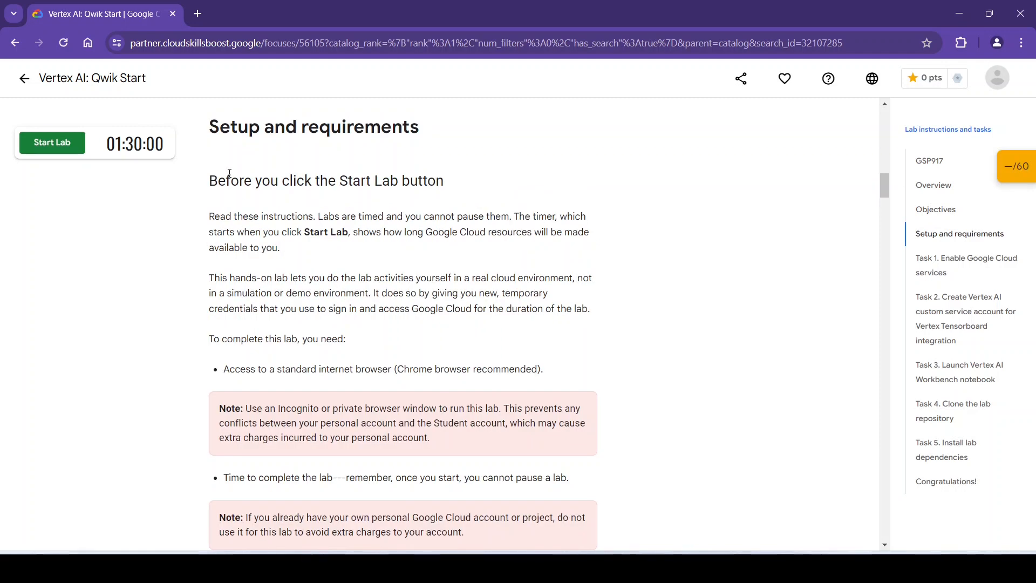
# Start the lab, open the Google Cloud console, and submit the prefilled lab username on the sign-in page.
pyautogui.click(45, 149)
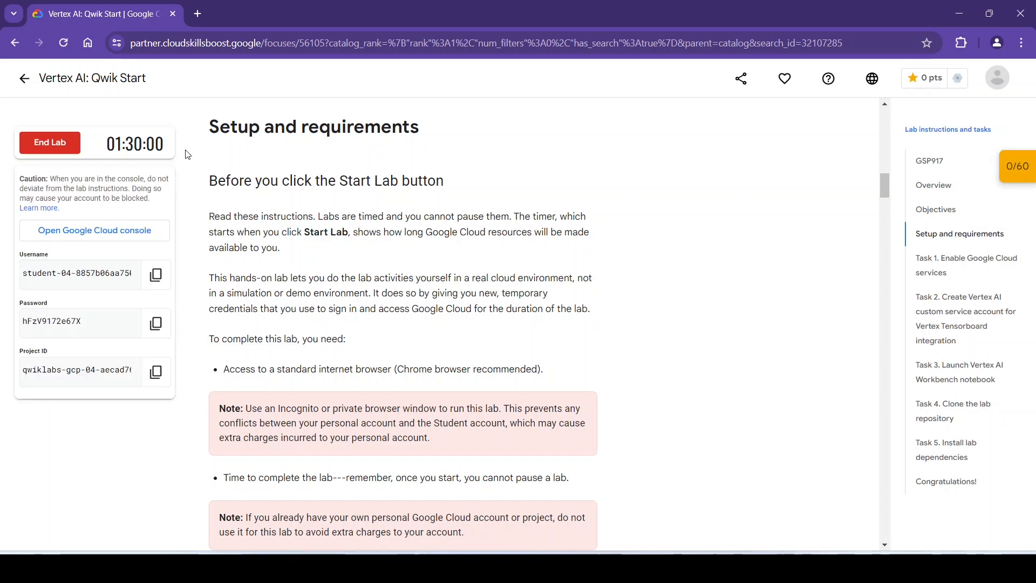
pyautogui.click(80, 233)
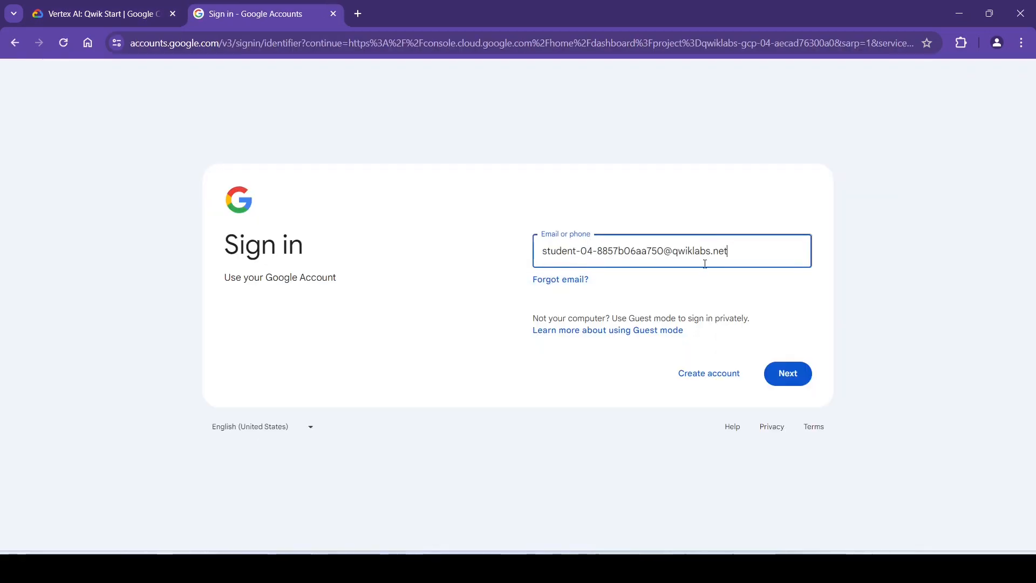
pyautogui.click(795, 376)
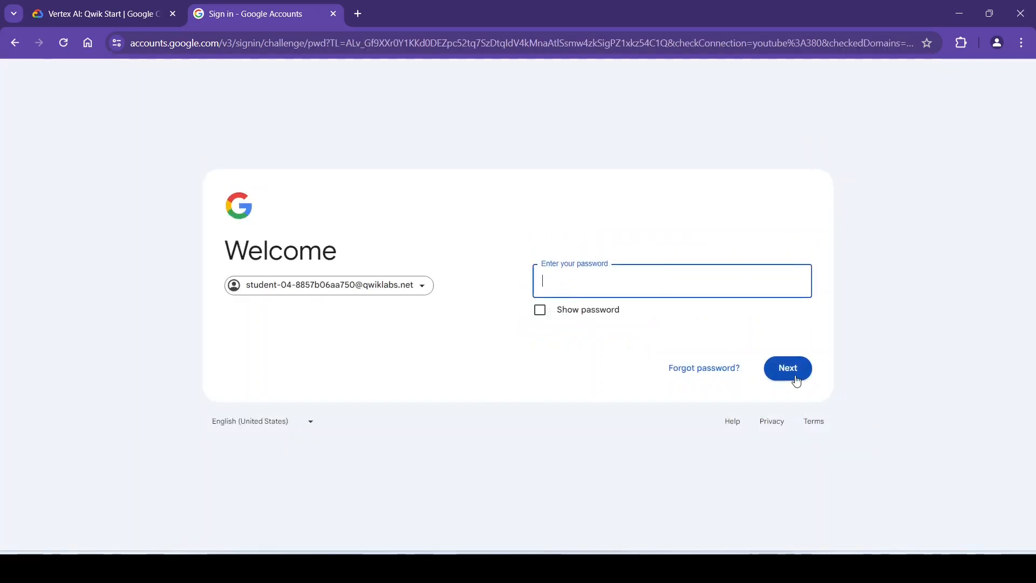
# Copy the temporary account password from the lab details and sign in with it.
pyautogui.click(103, 13)
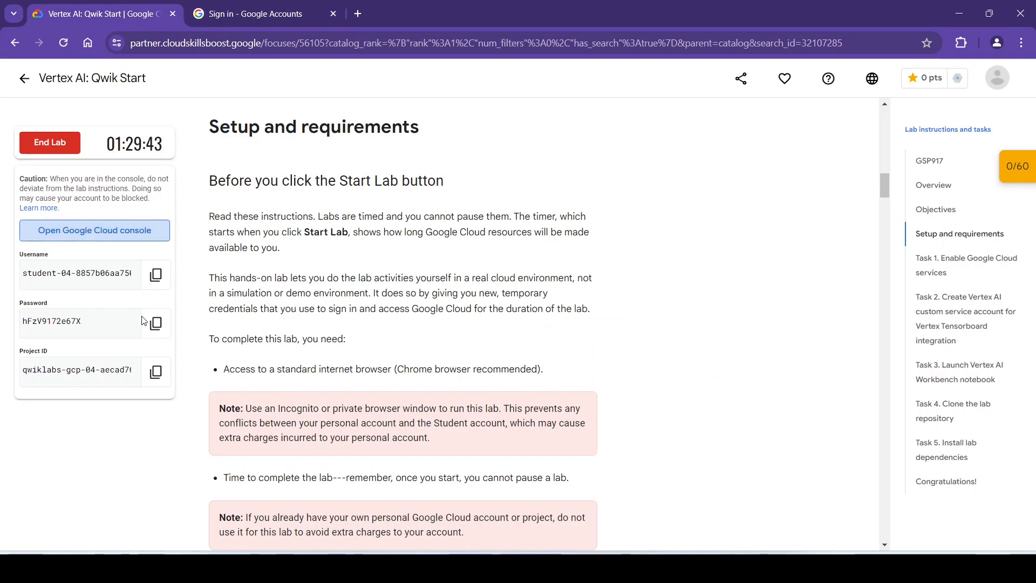
pyautogui.click(157, 334)
pyautogui.click(270, 7)
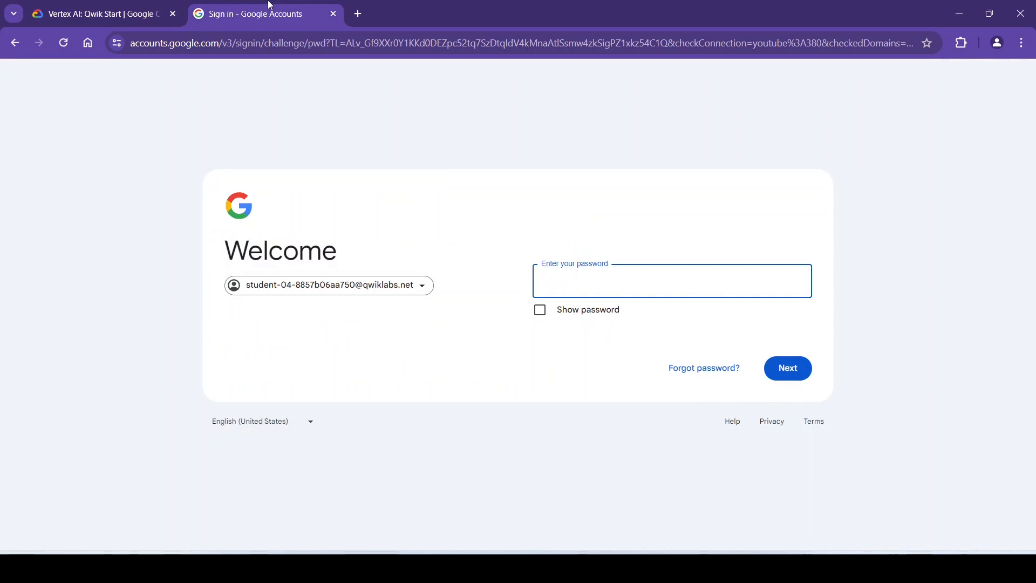
pyautogui.hotkey('ctrl', 'v')
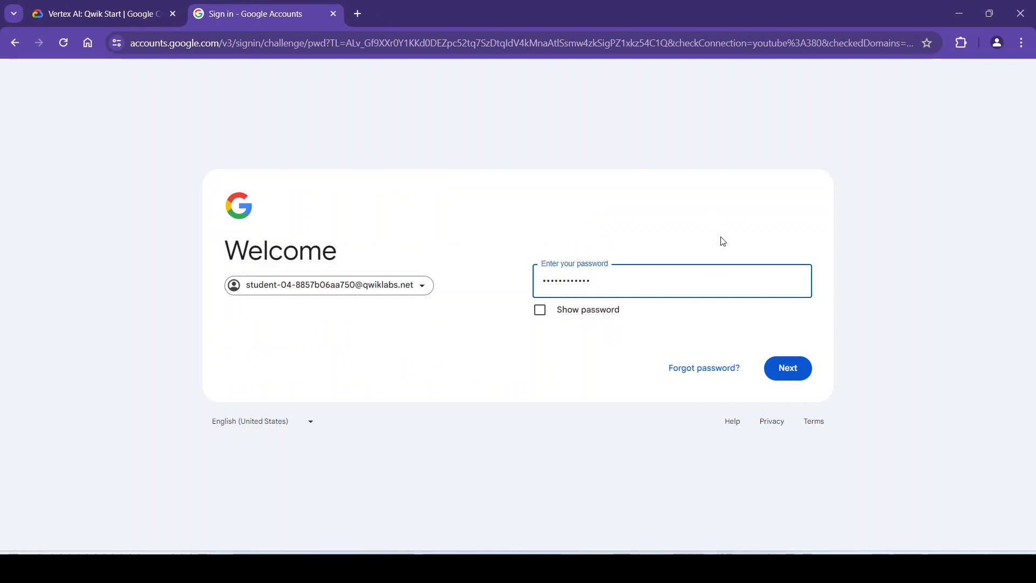
pyautogui.click(788, 371)
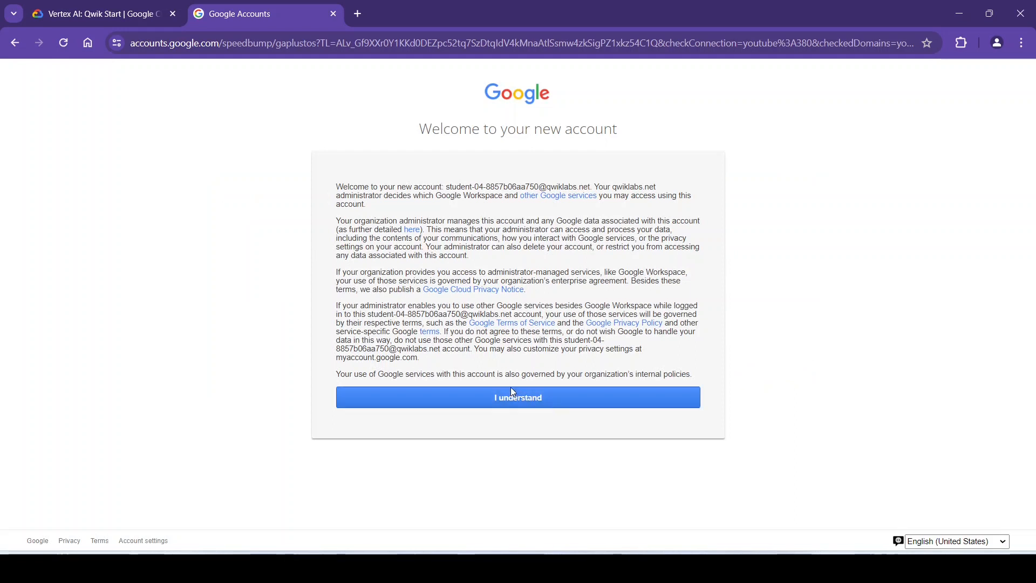
# Acknowledge the new account notice and agree to the Google Cloud Platform Terms of Service.
pyautogui.click(518, 399)
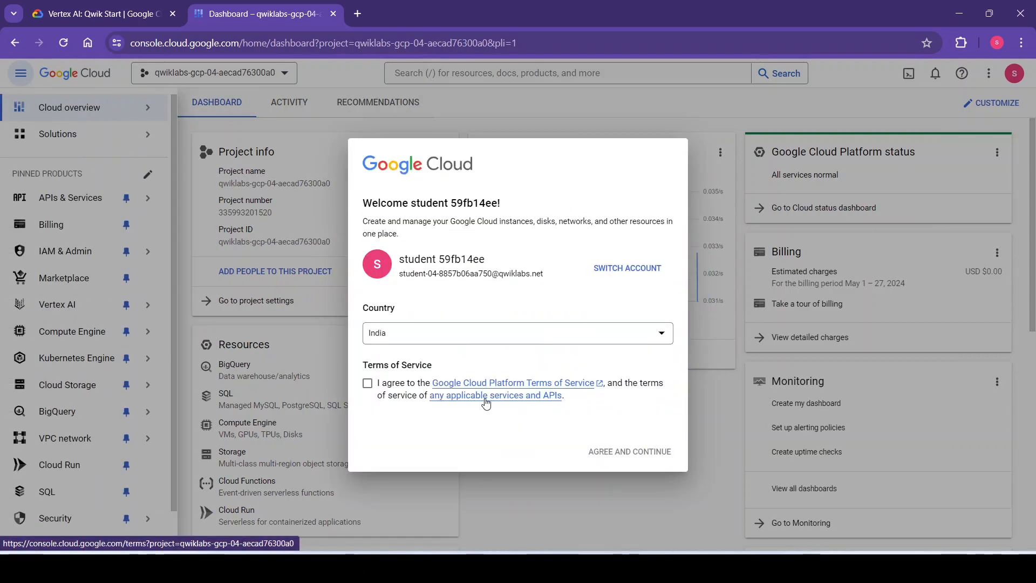
pyautogui.click(358, 383)
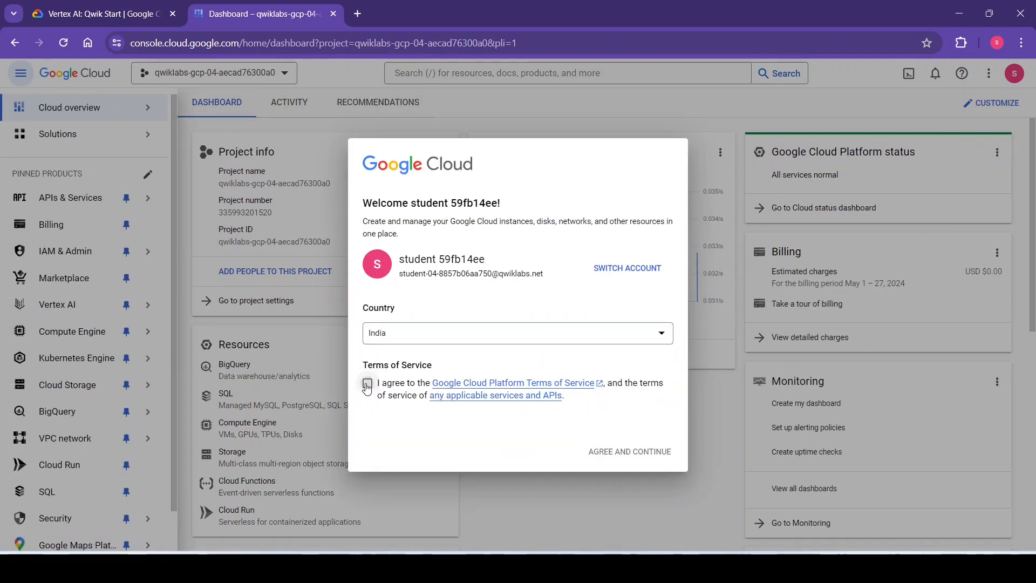
pyautogui.click(609, 456)
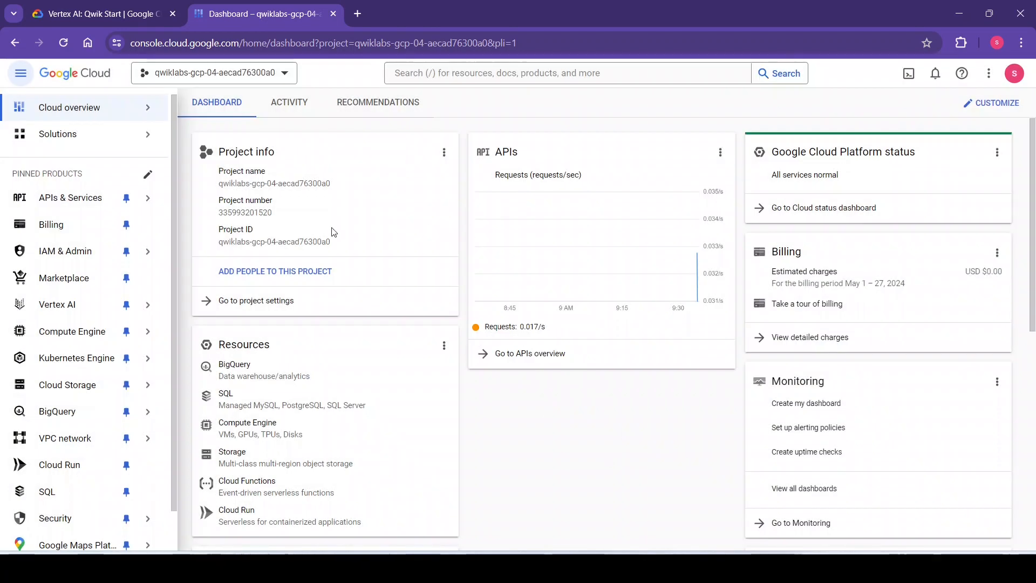
# Follow the lab's Activate Cloud Shell section to start a Cloud Shell session in the console, with the navigation menu collapsed.
pyautogui.click(79, 9)
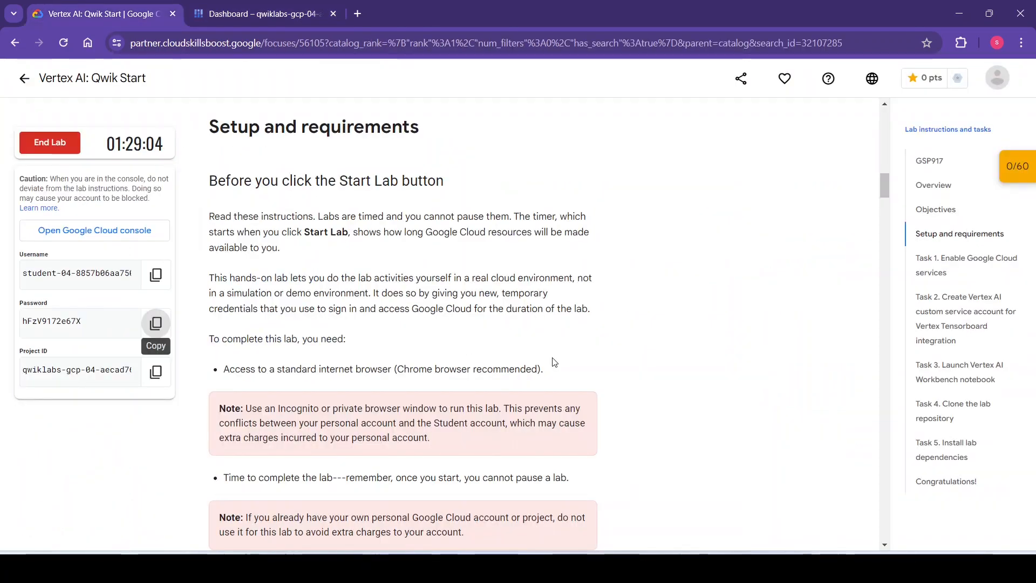
pyautogui.scroll(-1, 592, 367)
pyautogui.scroll(-7, 592, 369)
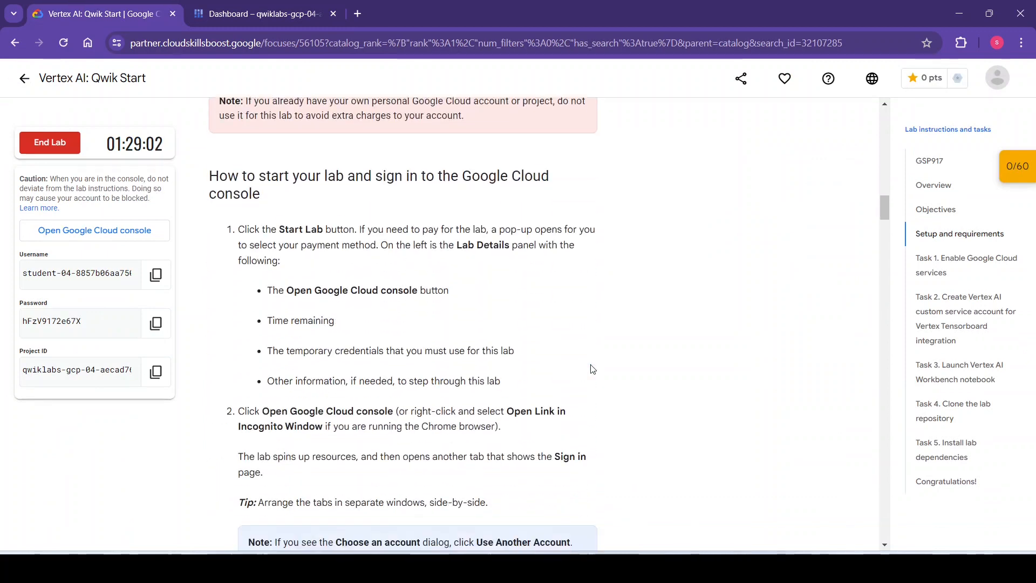
pyautogui.scroll(-6, 592, 369)
pyautogui.scroll(-3, 592, 369)
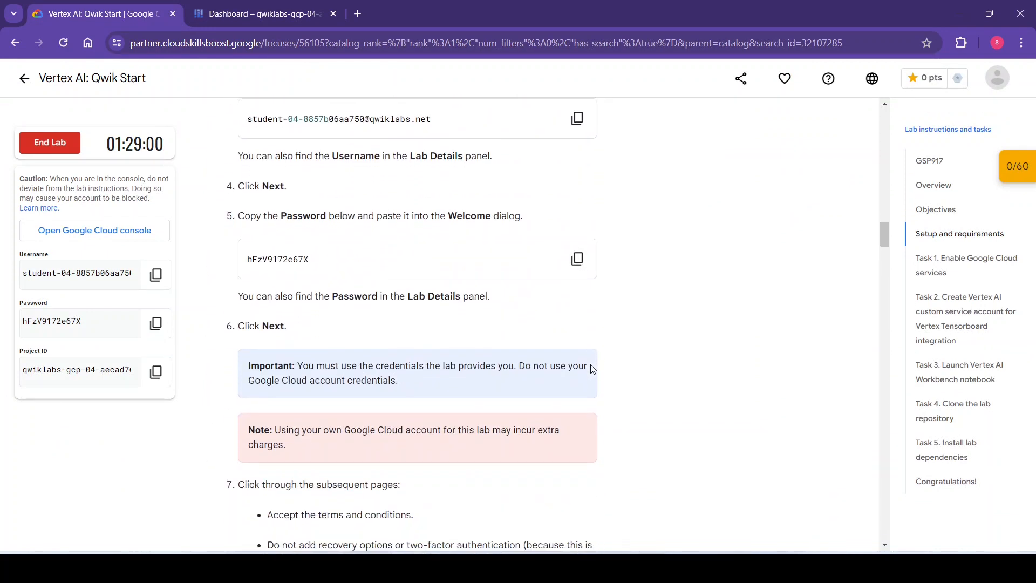
pyautogui.scroll(-5, 591, 369)
pyautogui.scroll(-5, 592, 369)
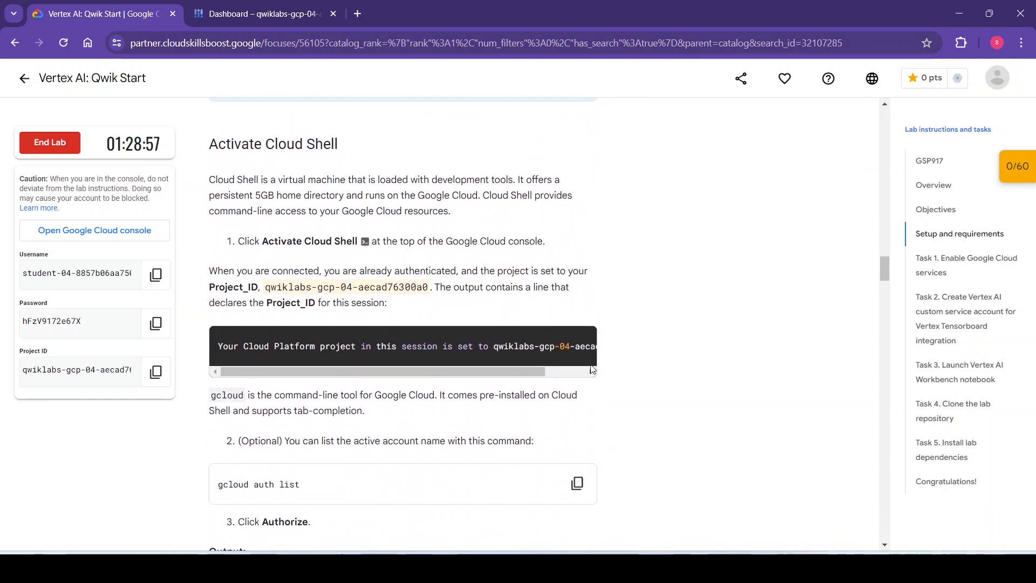
pyautogui.click(283, 12)
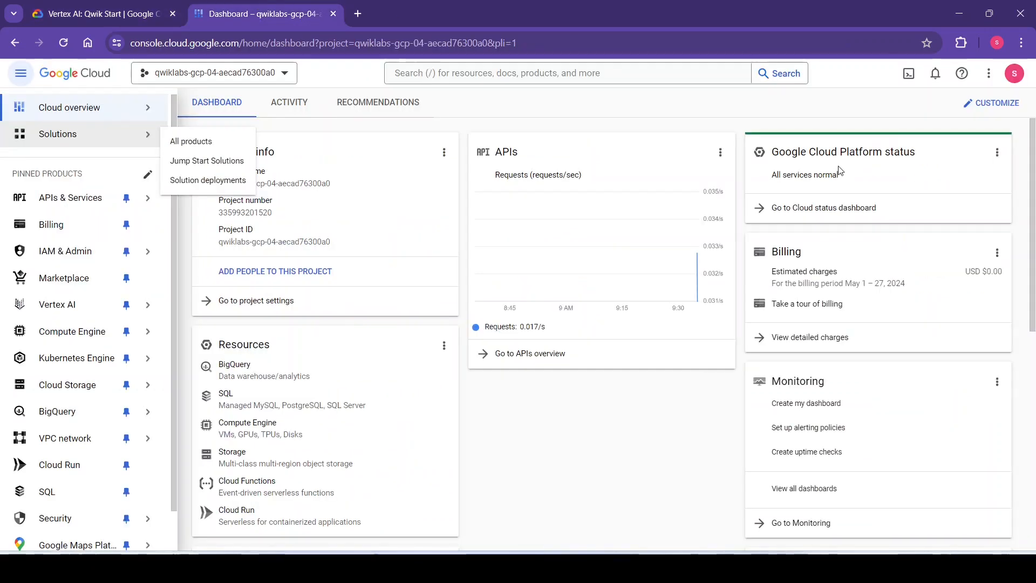
pyautogui.click(906, 78)
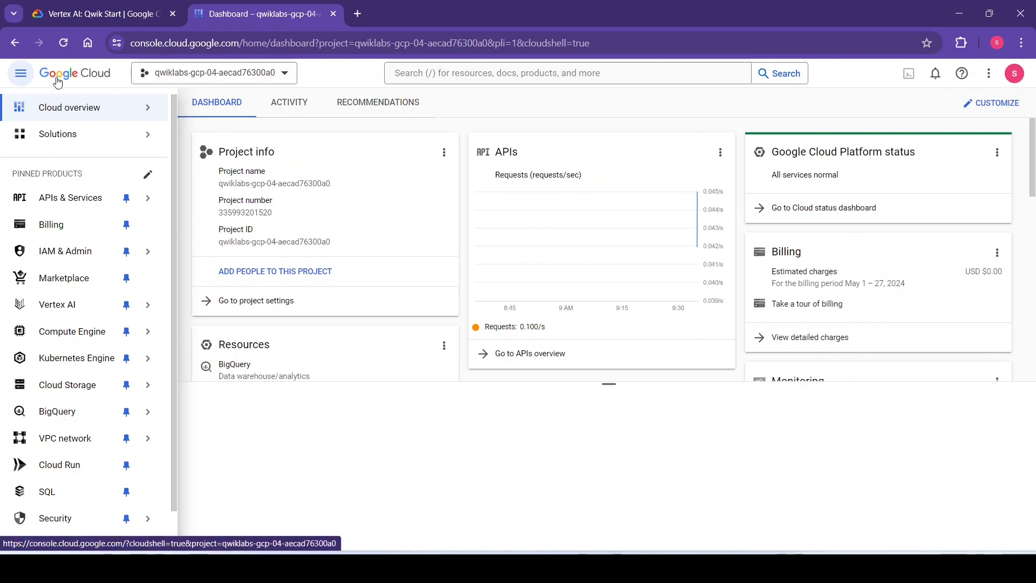
pyautogui.click(23, 75)
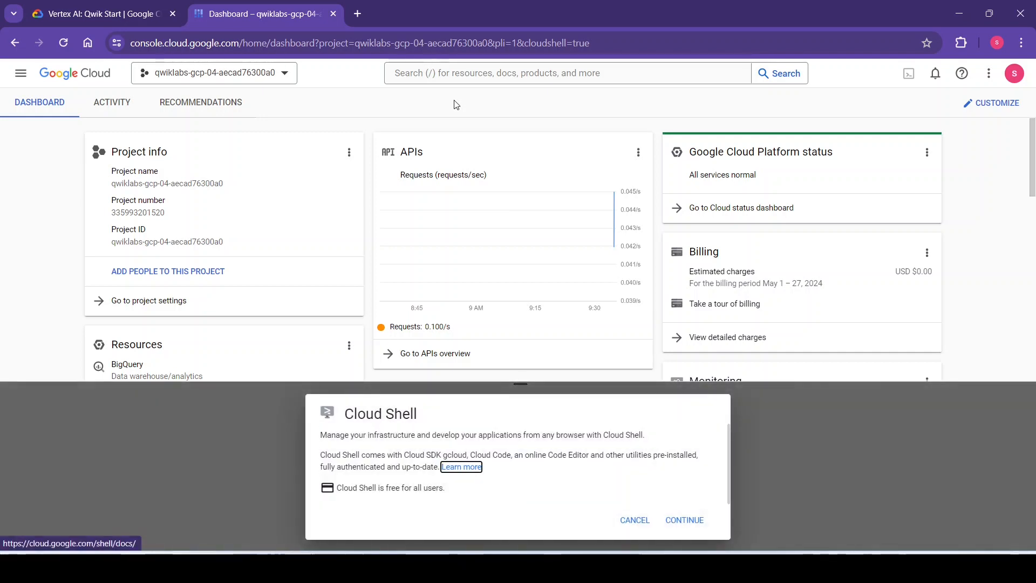
pyautogui.click(680, 519)
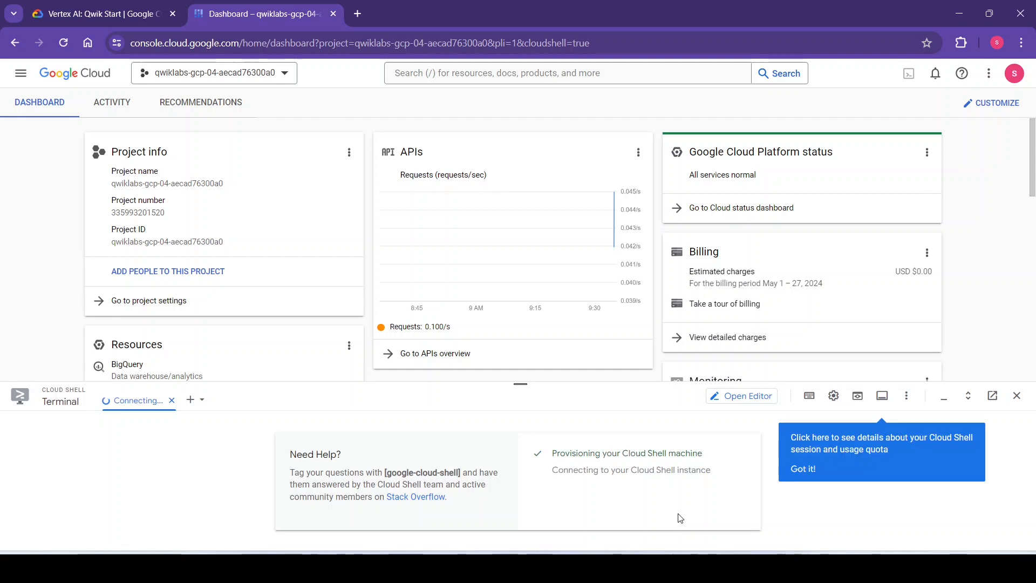
pyautogui.click(810, 466)
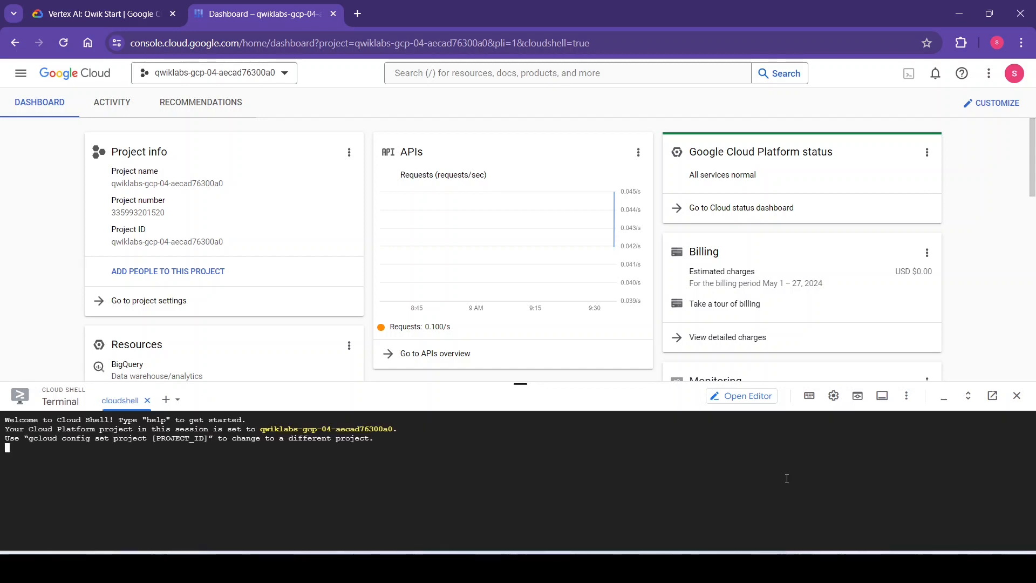
# Set the Cloud Shell terminal's text size to Medium and enlarge the terminal to nearly the full page height.
pyautogui.click(835, 396)
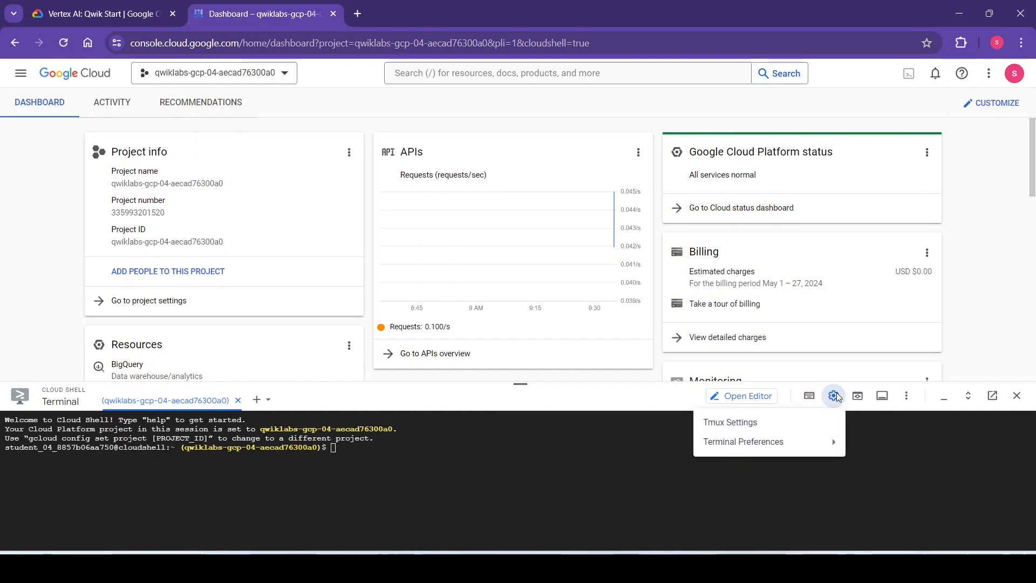
pyautogui.moveTo(742, 443)
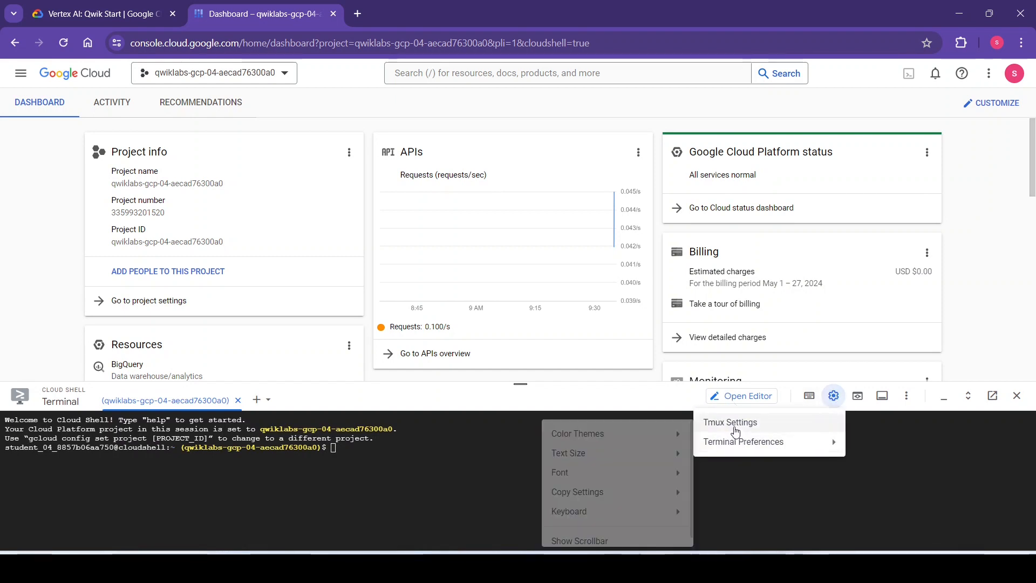
pyautogui.moveTo(587, 449)
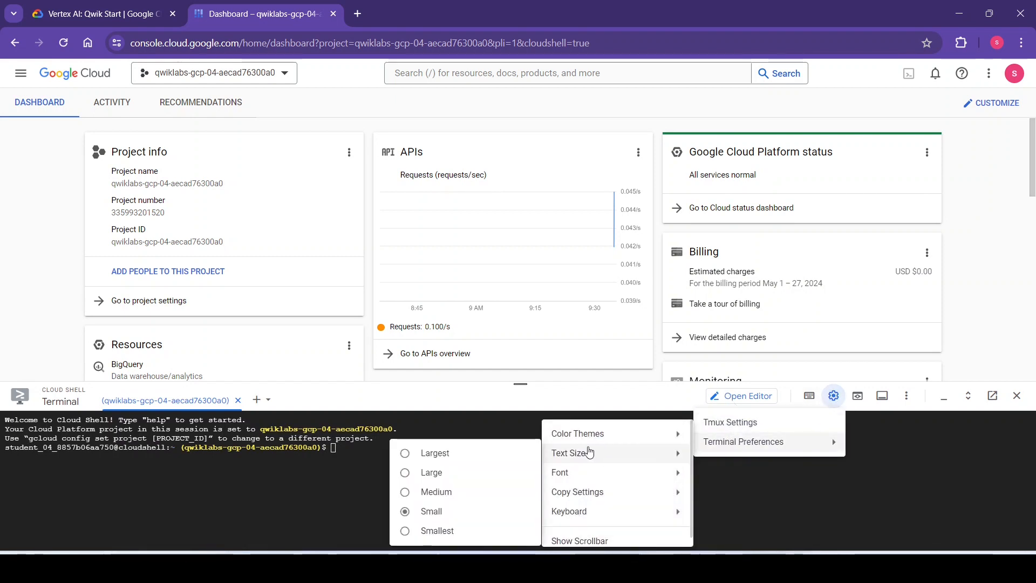
pyautogui.click(429, 496)
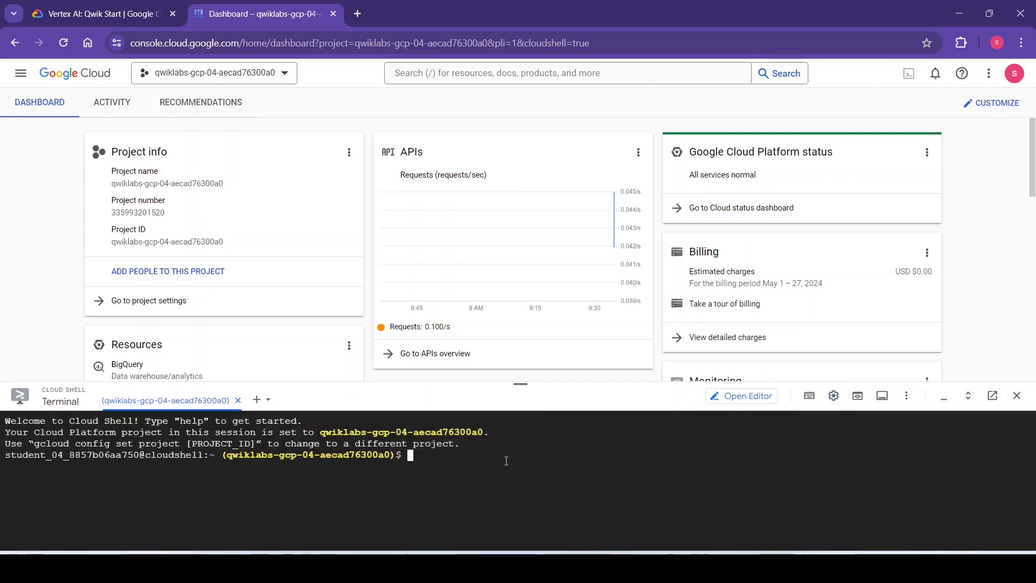
pyautogui.moveTo(520, 384); pyautogui.dragTo(469, 117)
# Run the lab's gcloud auth list command in Cloud Shell and authorize it to use the account credentials.
pyautogui.click(103, 13)
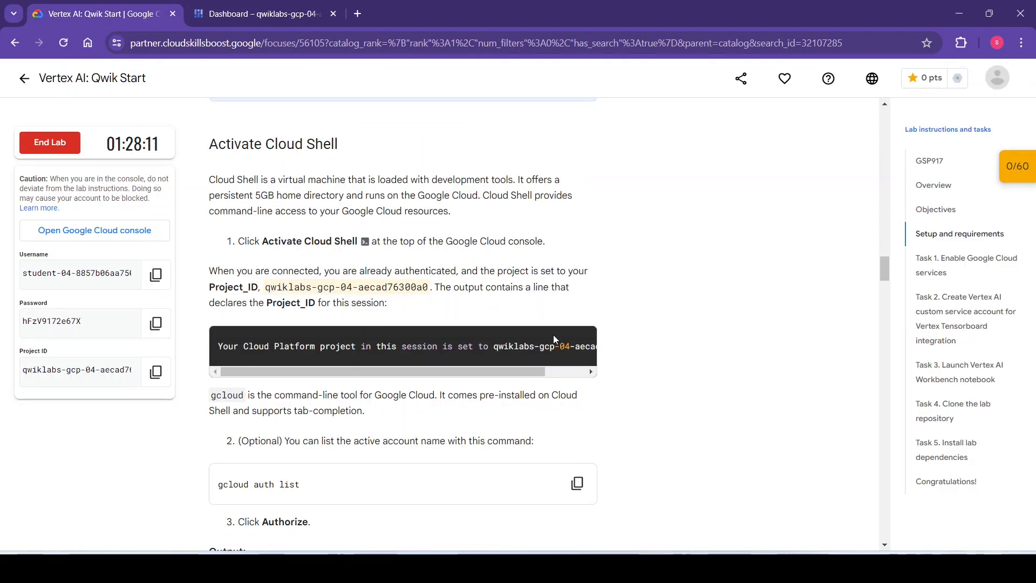
pyautogui.scroll(-4, 691, 382)
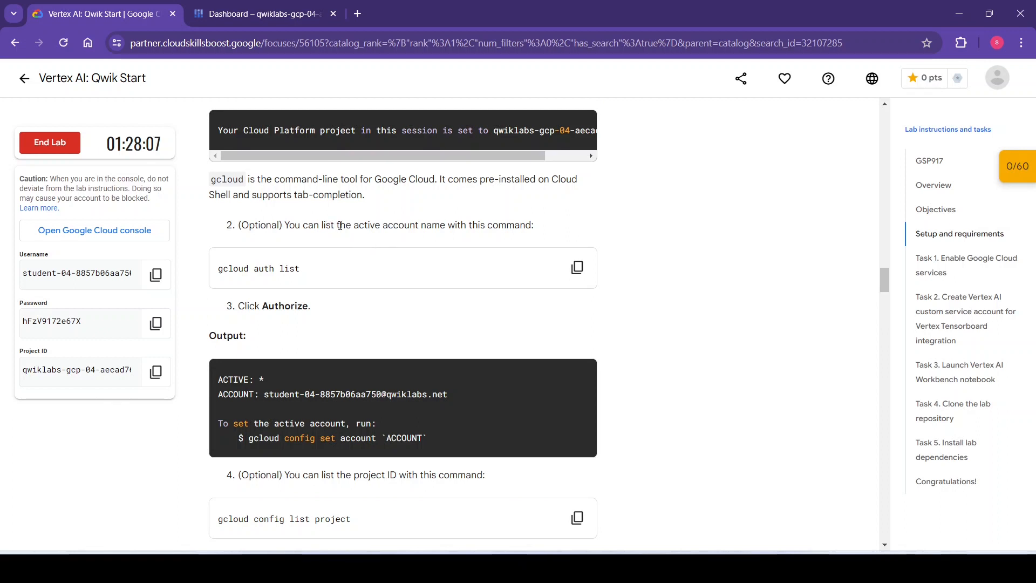
pyautogui.click(577, 267)
pyautogui.click(264, 4)
pyautogui.hotkey('ctrl', 'v')
pyautogui.press('Return')
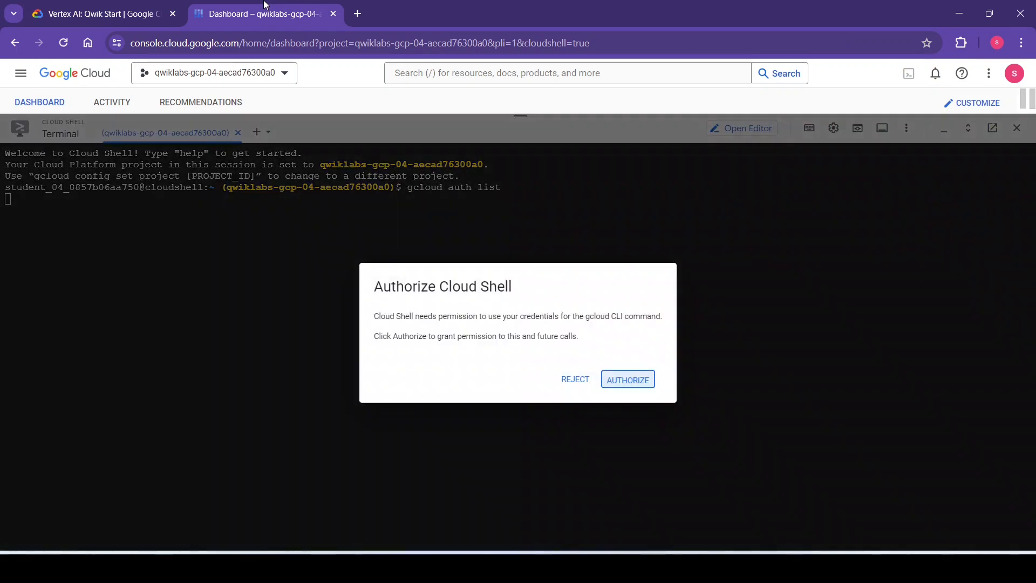
pyautogui.click(621, 379)
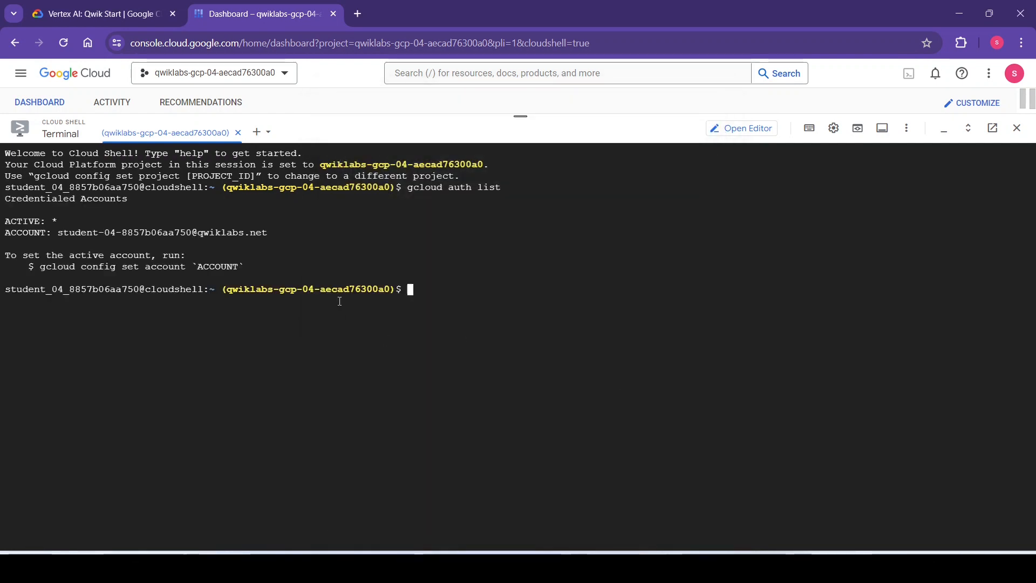
# Copy the lab's optional gcloud config list project command and run it in Cloud Shell.
pyautogui.click(103, 14)
pyautogui.scroll(-4, 657, 358)
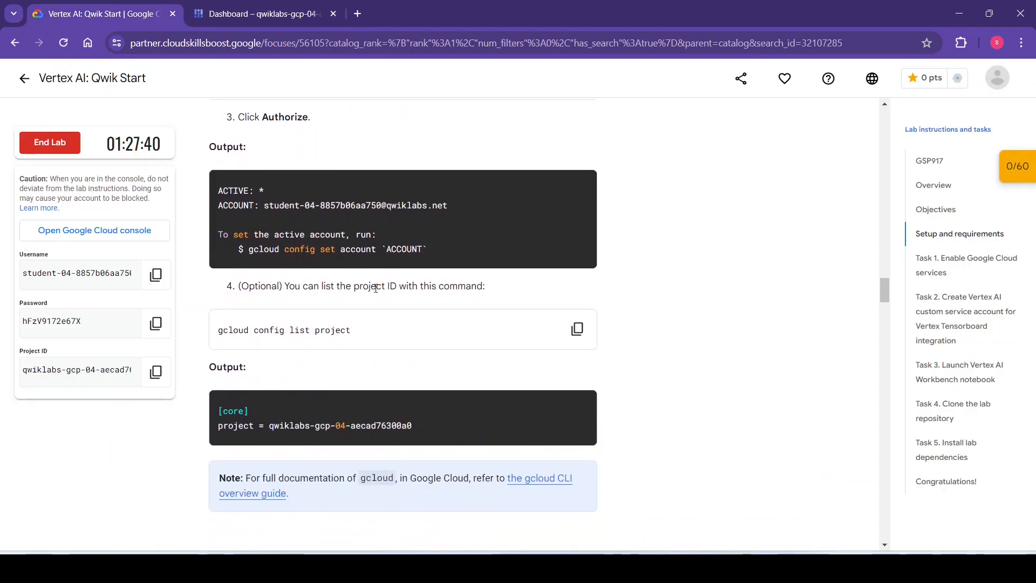
pyautogui.click(577, 329)
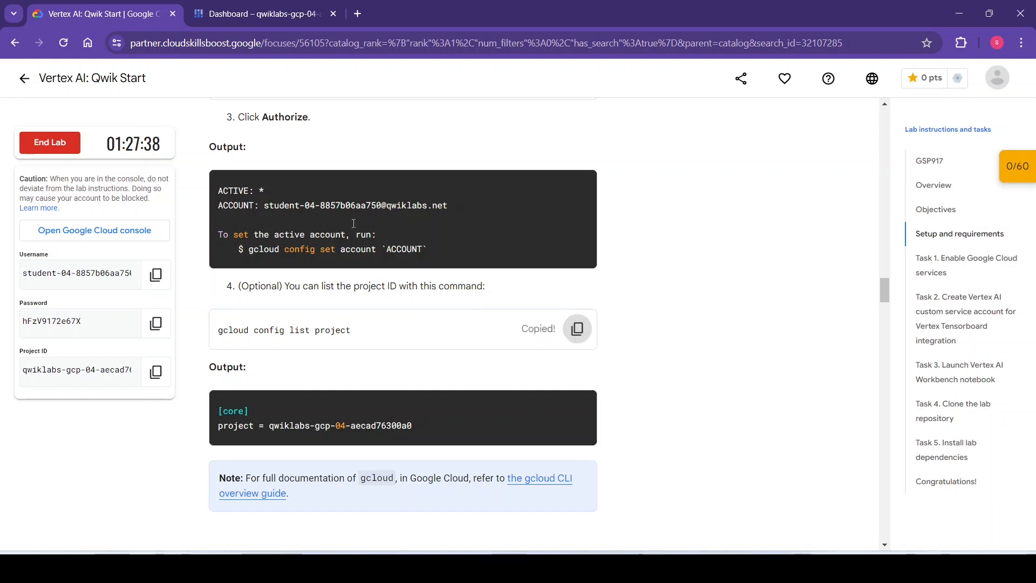
pyautogui.click(241, 5)
pyautogui.hotkey('ctrl', 'v')
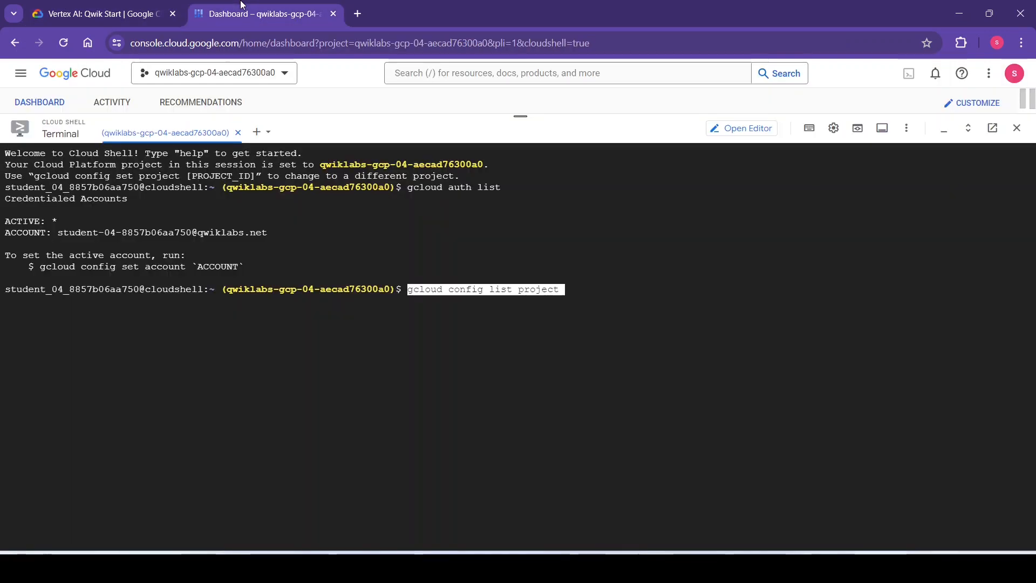
pyautogui.press('Return')
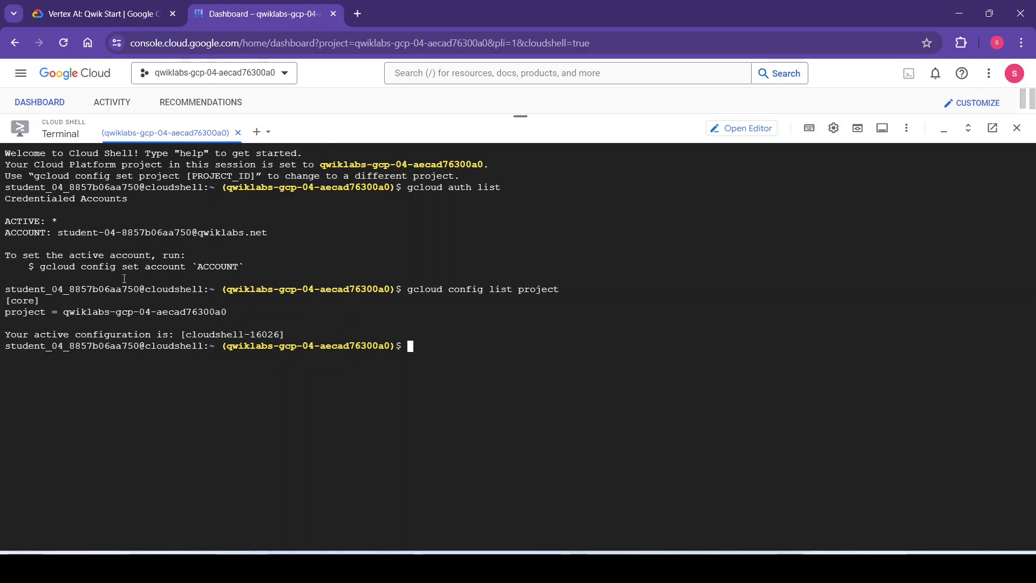
# Run the Task 1 gcloud services enable command in Cloud Shell to enable the lab's listed services, from compute.googleapis.com through container.googleapis.com.
pyautogui.click(135, 14)
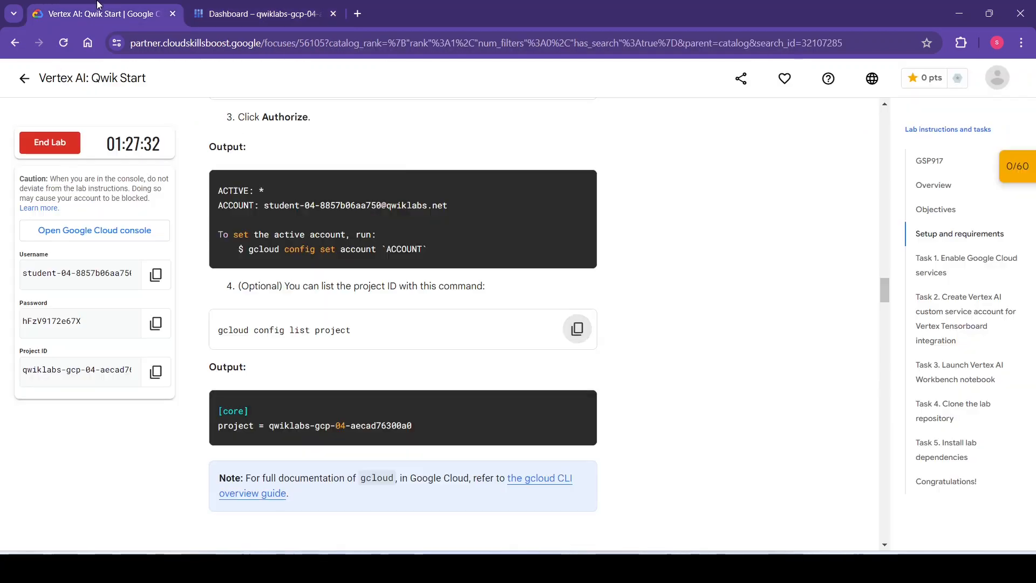
pyautogui.scroll(-1, 659, 347)
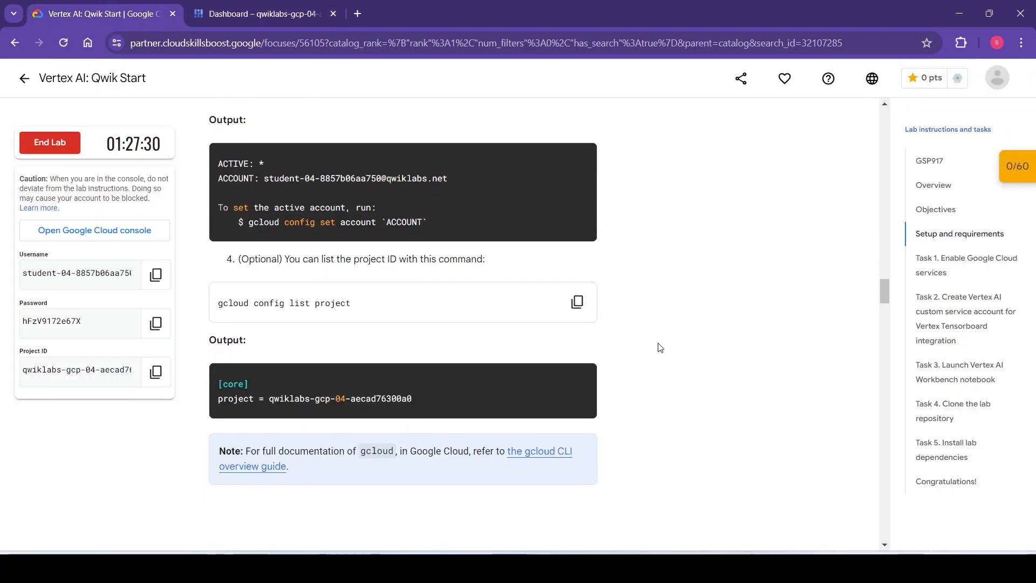
pyautogui.scroll(-8, 659, 347)
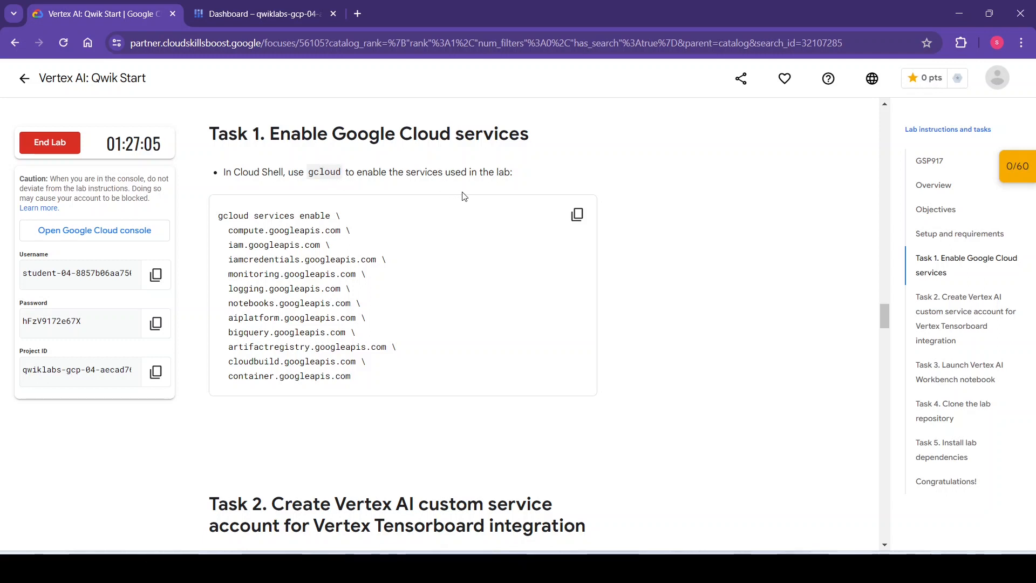
pyautogui.click(578, 216)
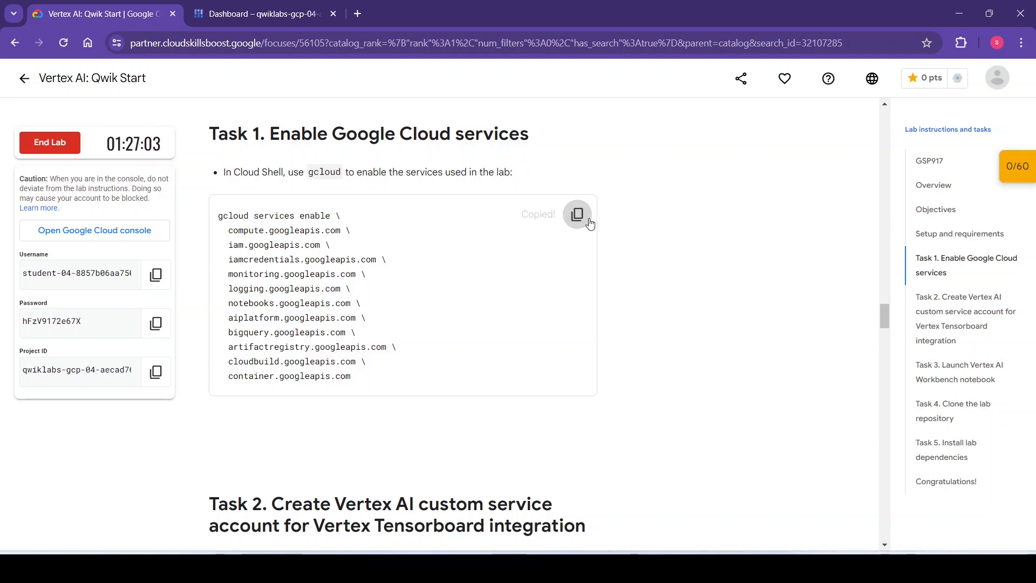
pyautogui.click(256, 7)
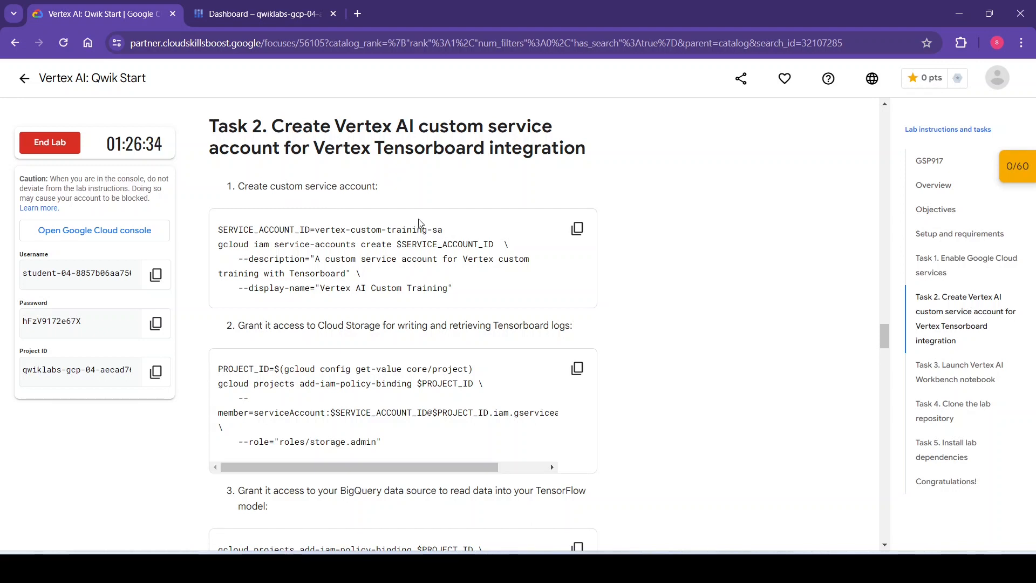
# Run the first Task 2 command to create the vertex-custom-training-sa service account with display name Vertex AI Custom Training.
pyautogui.click(577, 228)
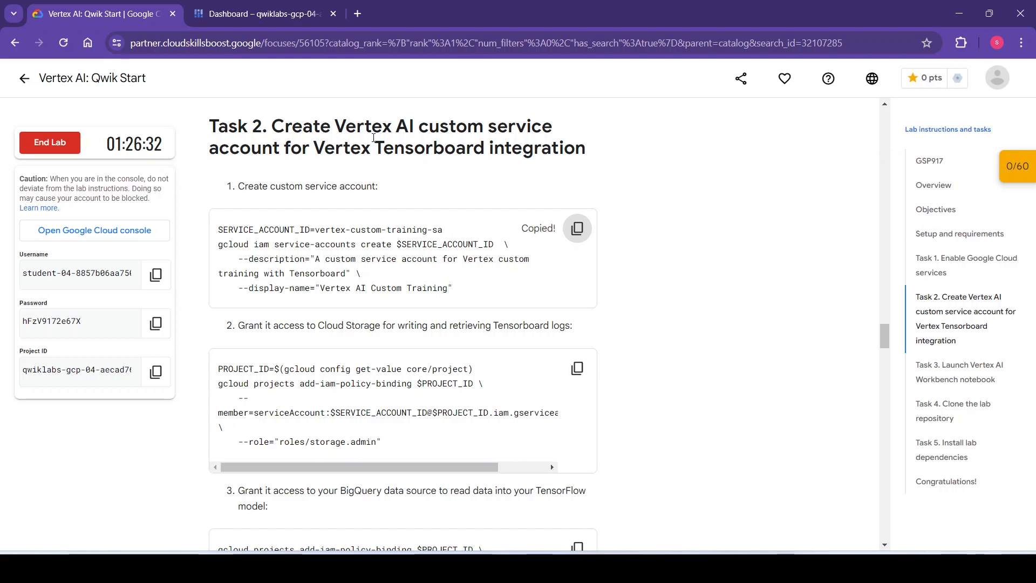
pyautogui.click(283, 5)
pyautogui.hotkey('ctrl', 'v')
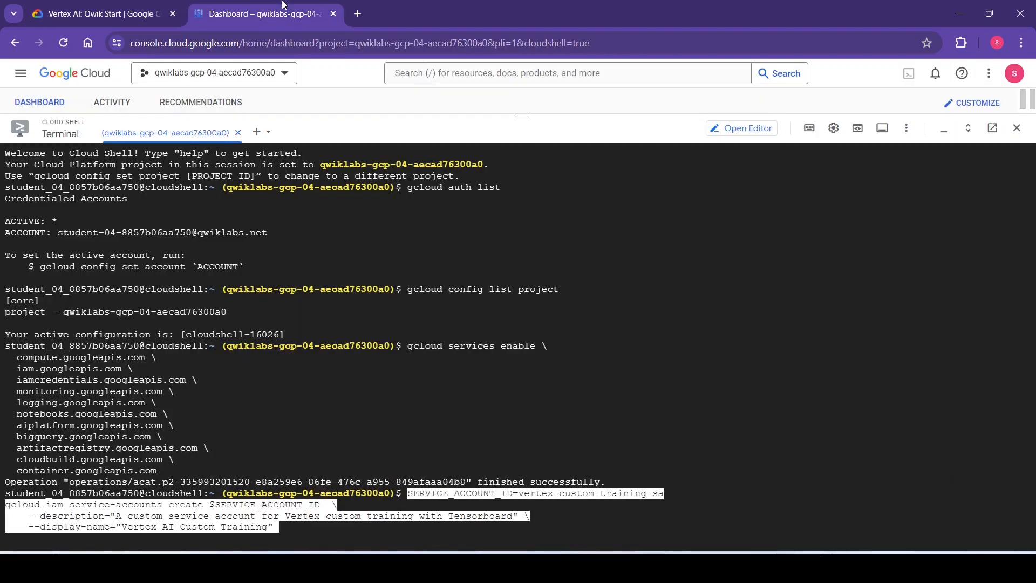
pyautogui.press('Return')
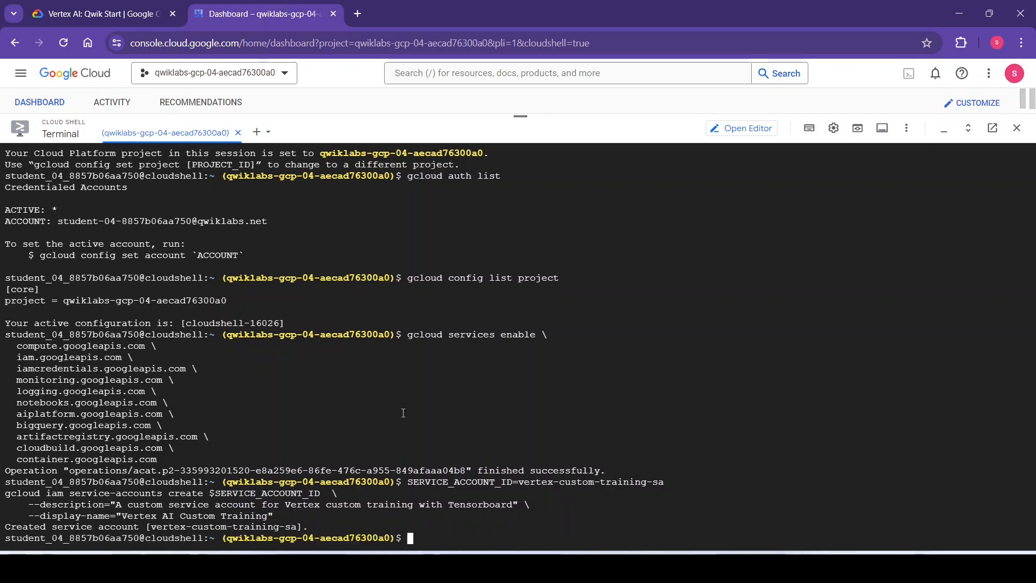
# Run the lab's Cloud Storage access command in Cloud Shell to grant the custom service account the roles/storage.admin role.
pyautogui.click(98, 14)
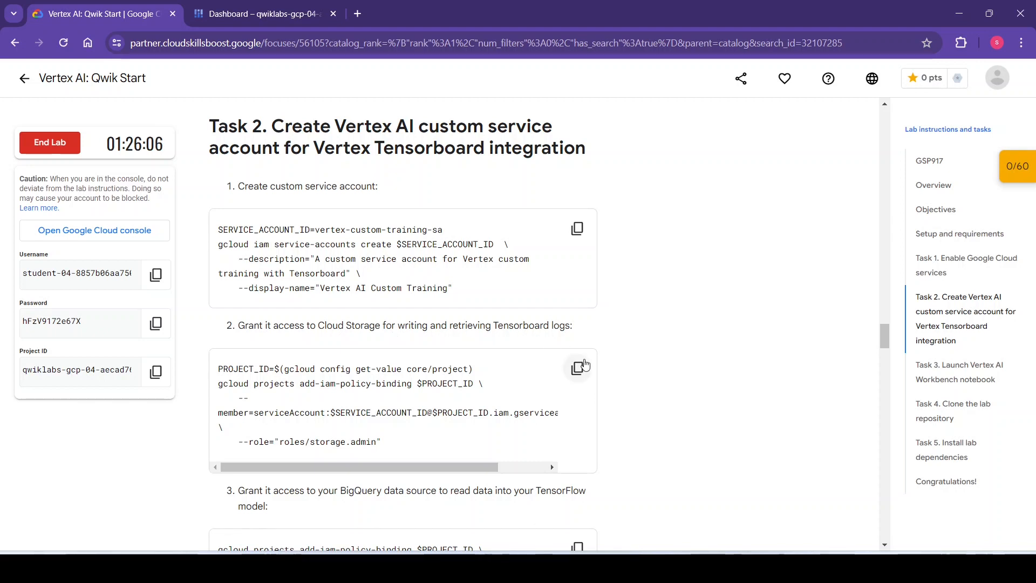
pyautogui.click(577, 368)
pyautogui.click(247, 6)
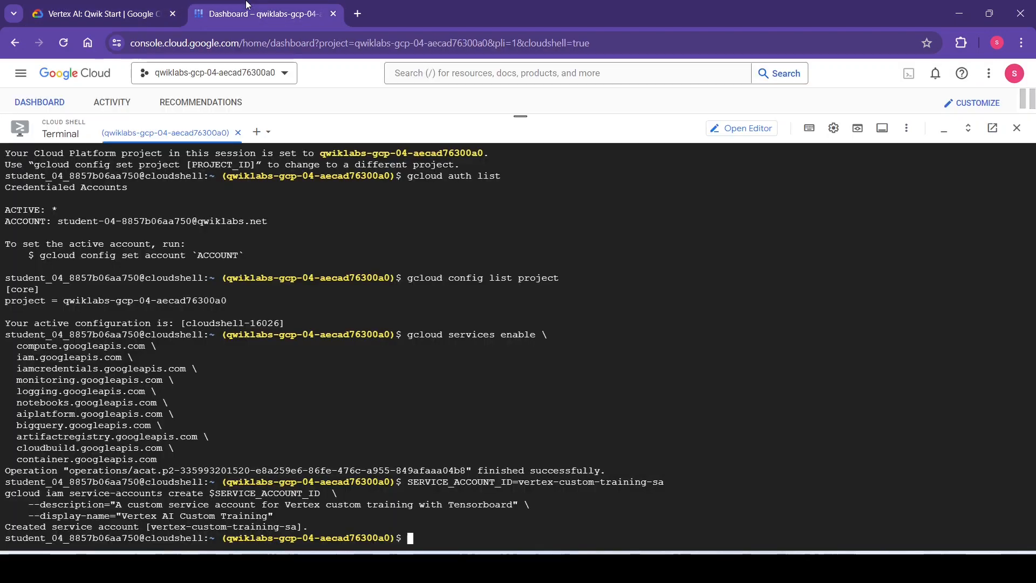
pyautogui.hotkey('ctrl', 'v')
pyautogui.press('Return')
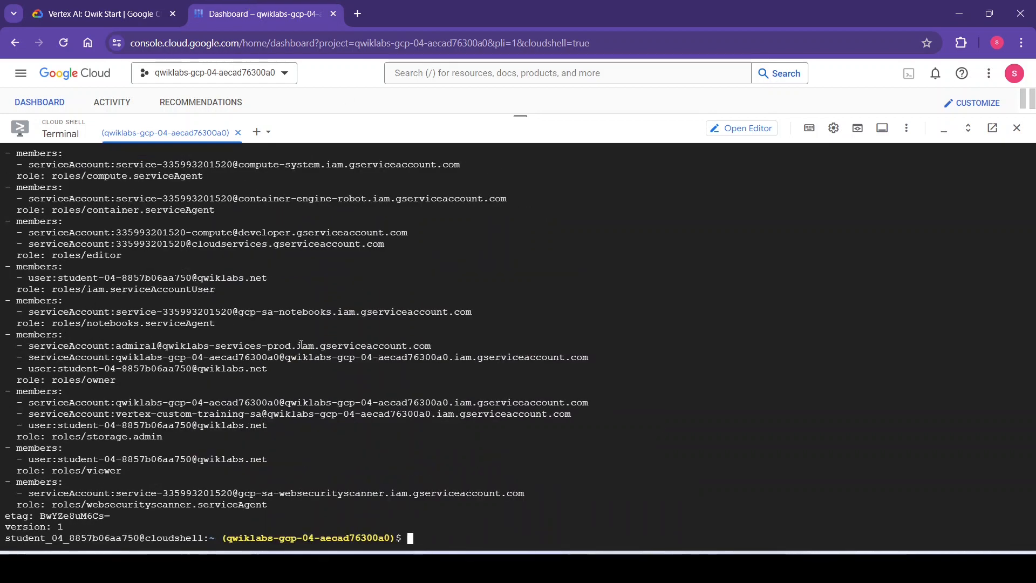
# Run the lab's BigQuery access command in Cloud Shell to grant the custom service account the roles/bigquery.admin role.
pyautogui.click(114, 5)
pyautogui.scroll(-4, 647, 376)
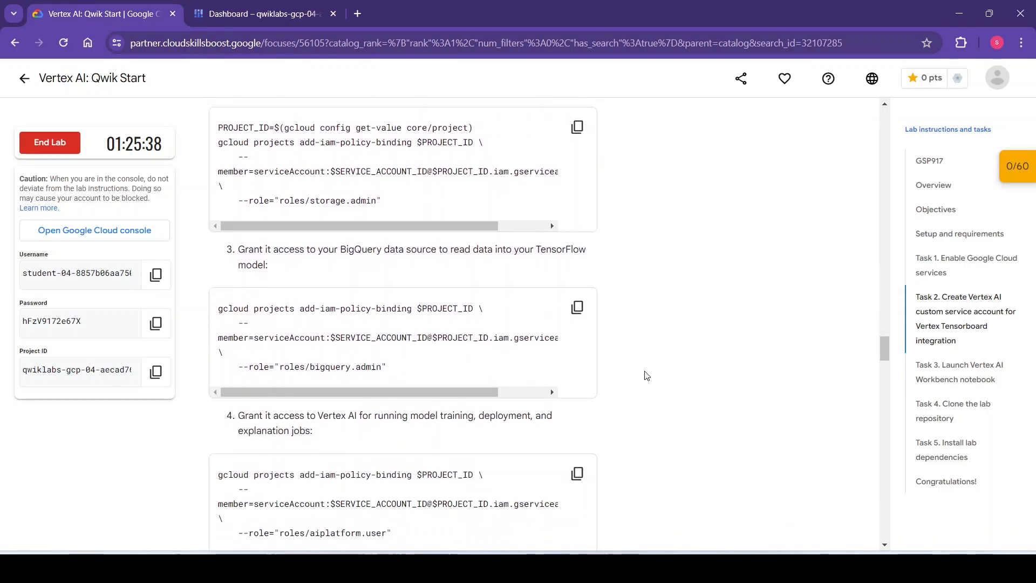
pyautogui.scroll(1, 647, 376)
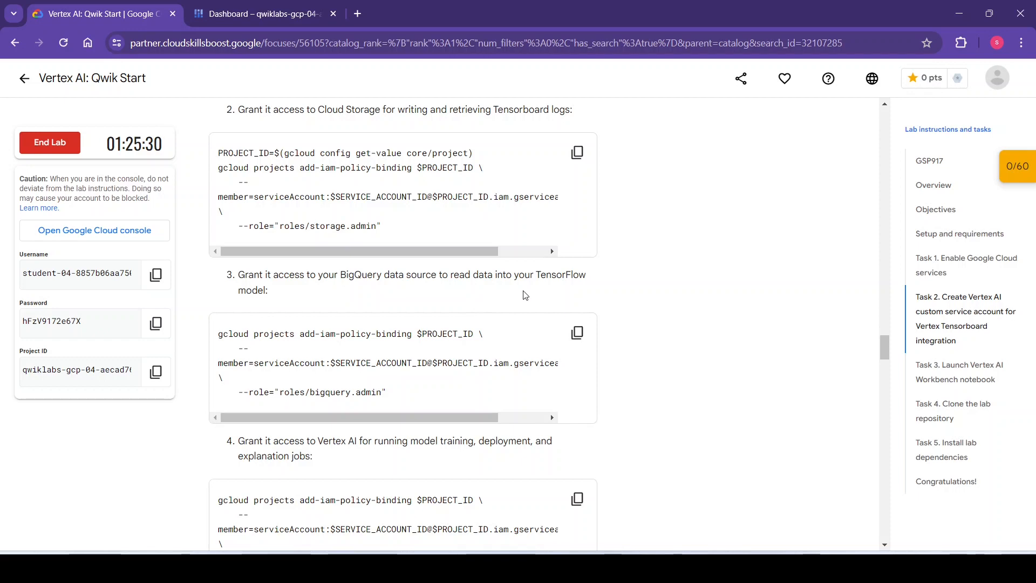
pyautogui.click(590, 335)
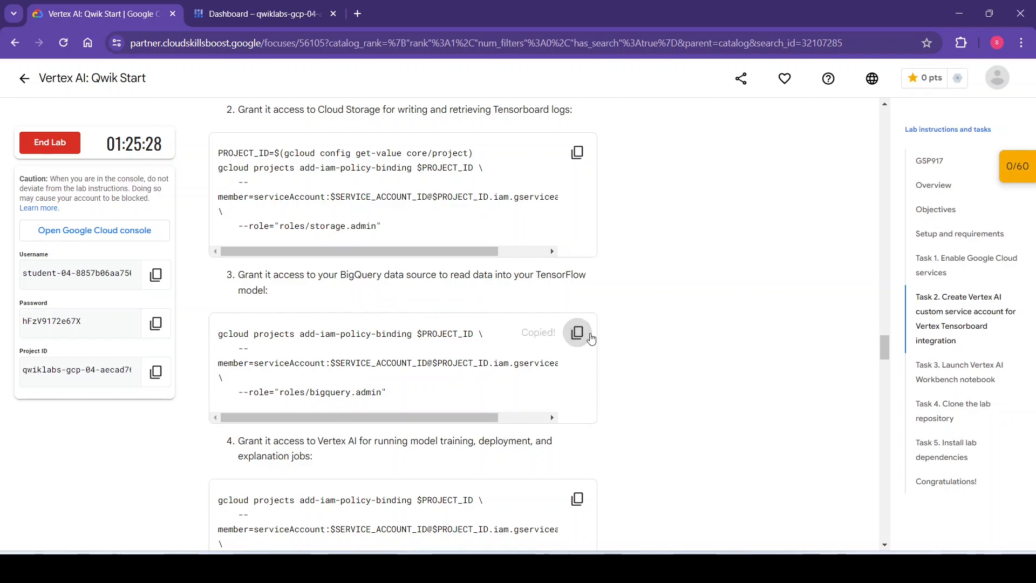
pyautogui.click(198, 5)
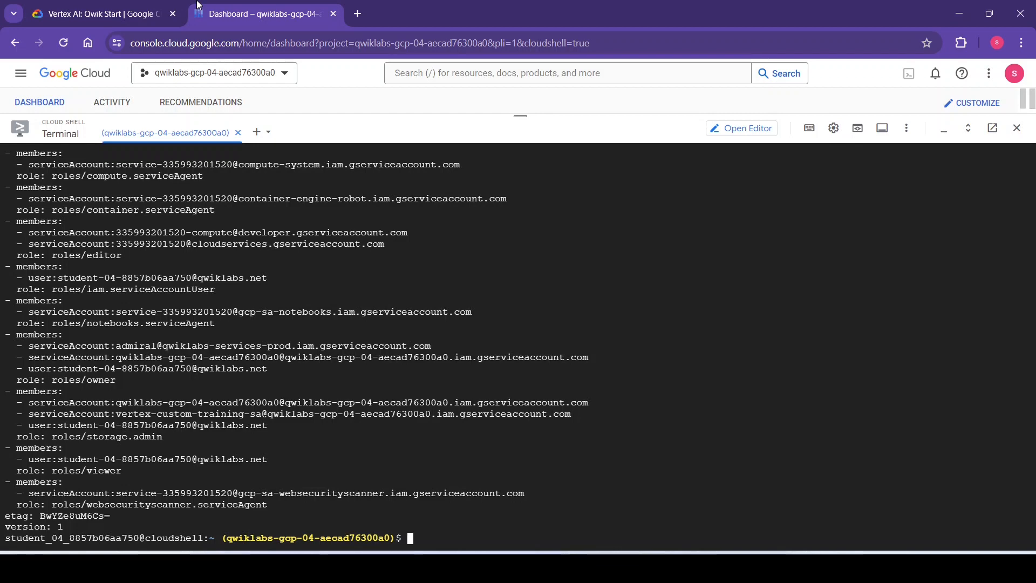
pyautogui.hotkey('ctrl', 'v')
pyautogui.press('Return')
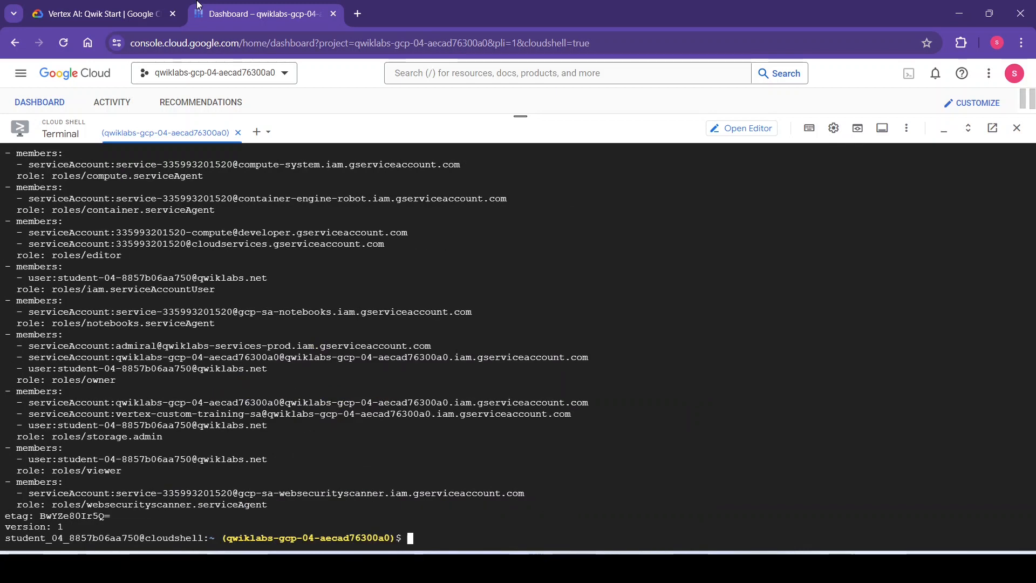
# Run the lab's Vertex AI access command in Cloud Shell to grant the custom service account the roles/aiplatform.user role.
pyautogui.click(103, 14)
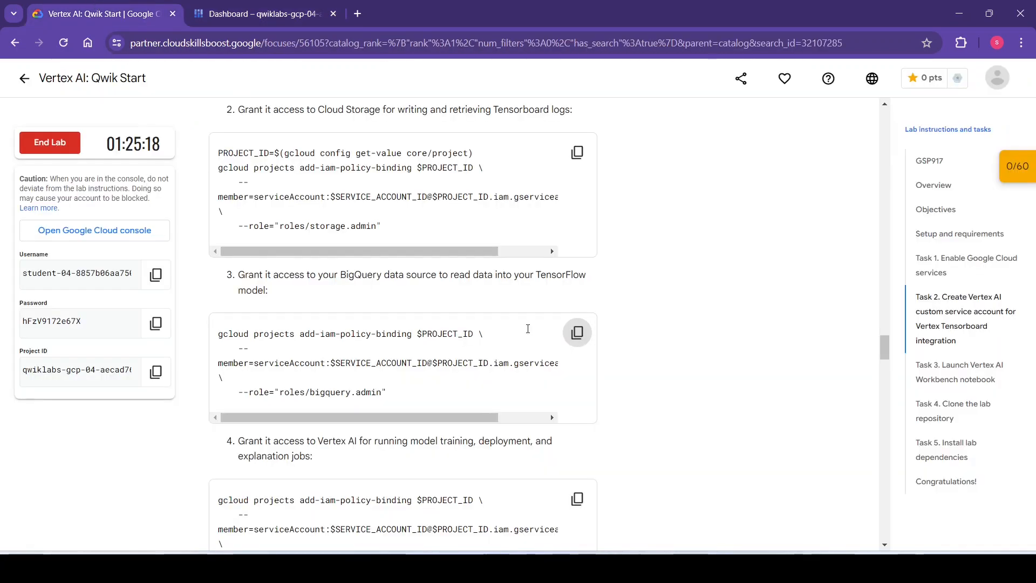
pyautogui.scroll(-3, 674, 427)
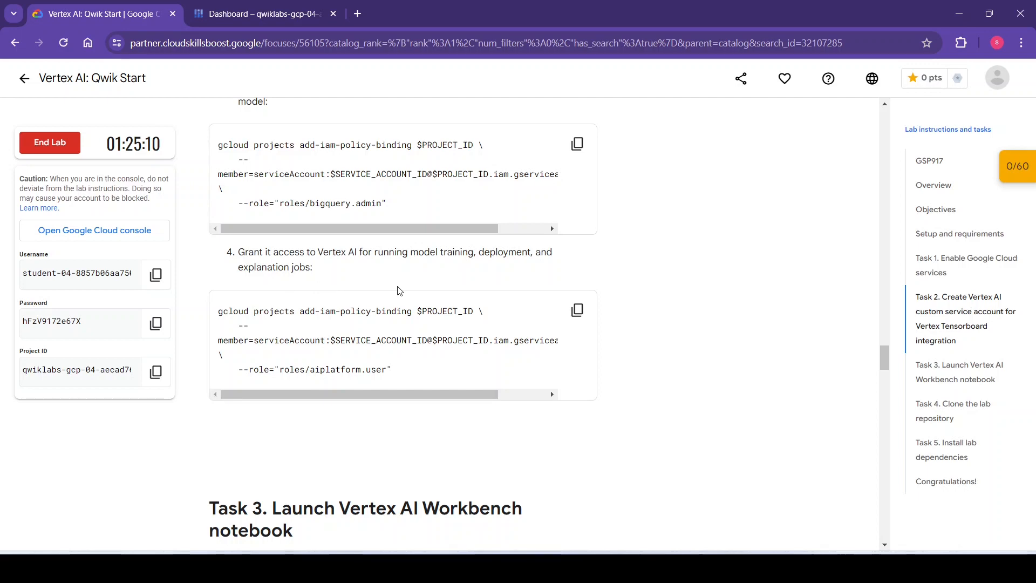
pyautogui.click(577, 310)
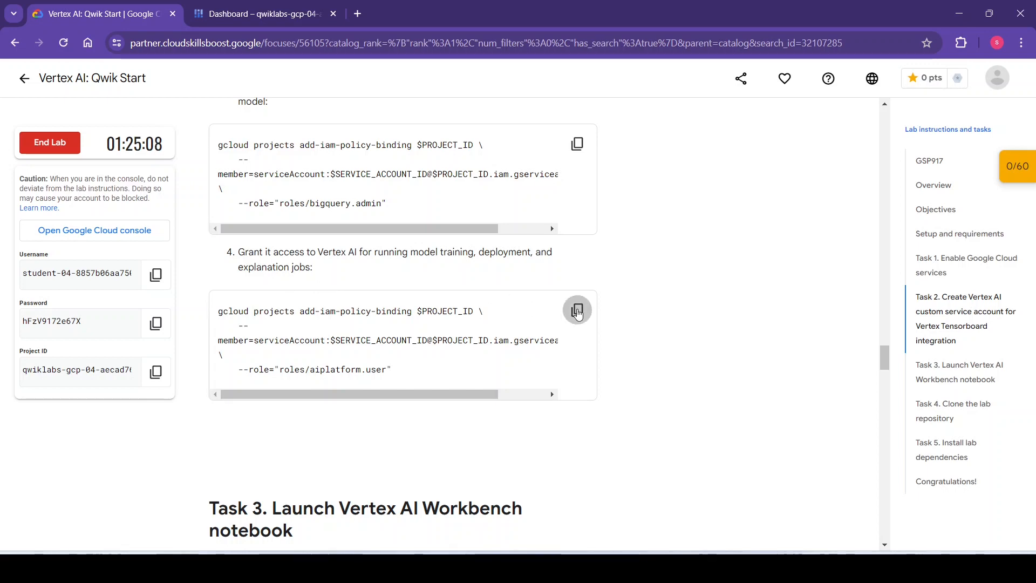
pyautogui.click(234, 7)
pyautogui.hotkey('ctrl', 'v')
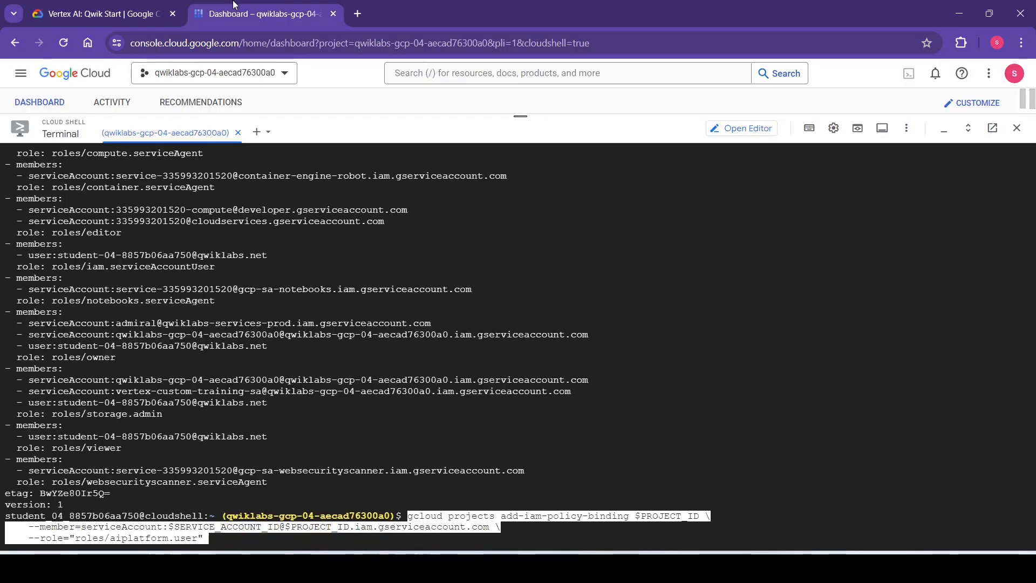
pyautogui.press('Return')
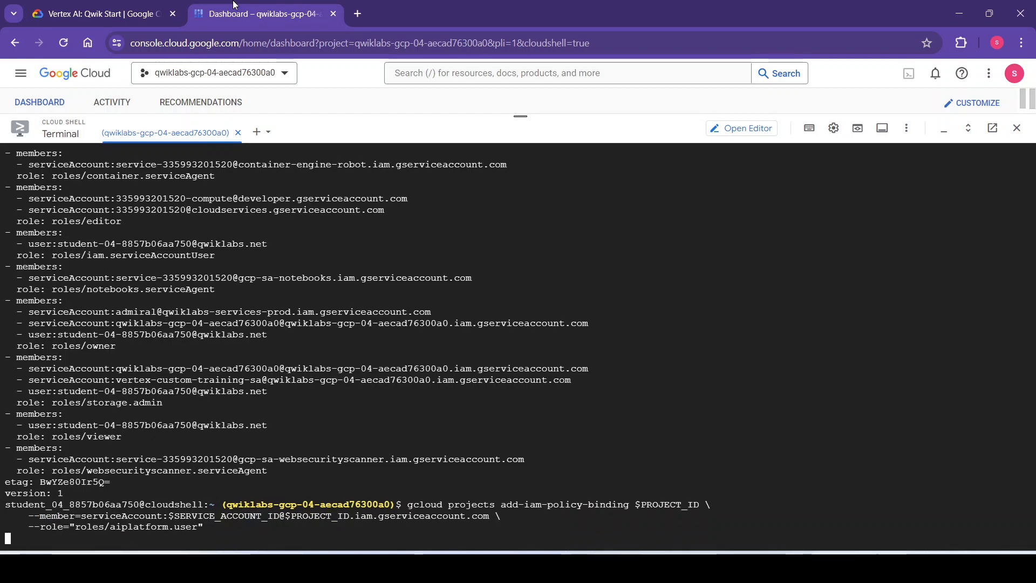
# Go on to Task 3 of the lab, search the Cloud console for Vertex AI, and open the Vertex AI product page.
pyautogui.click(101, 7)
pyautogui.scroll(-5, 588, 378)
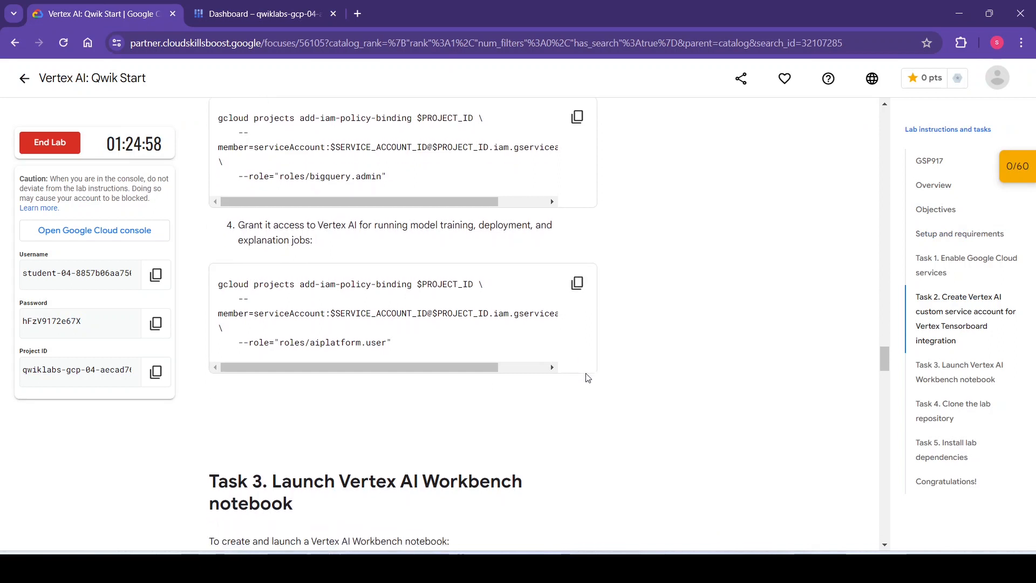
pyautogui.scroll(-1, 588, 378)
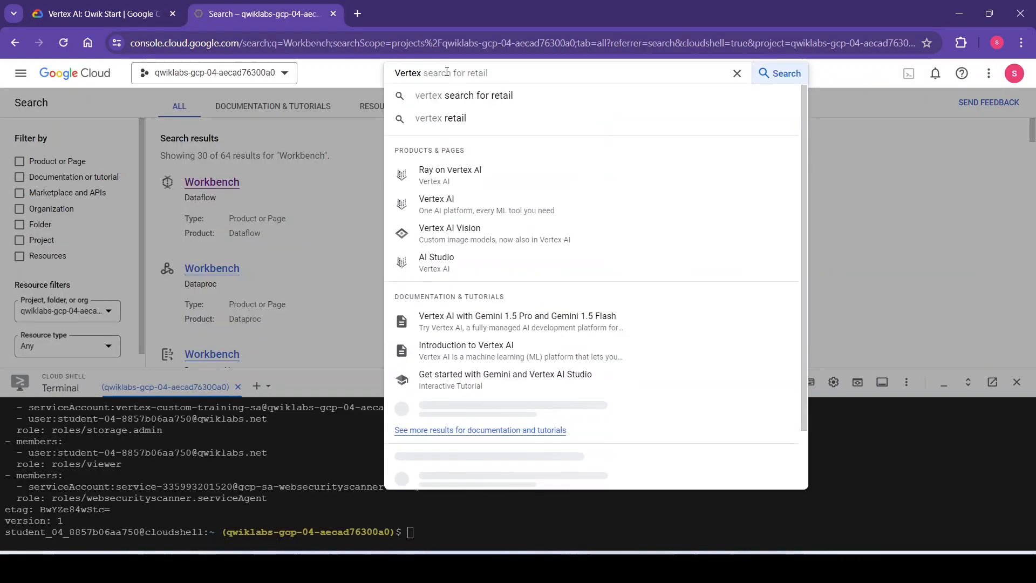
pyautogui.write('AI')
pyautogui.press('Return')
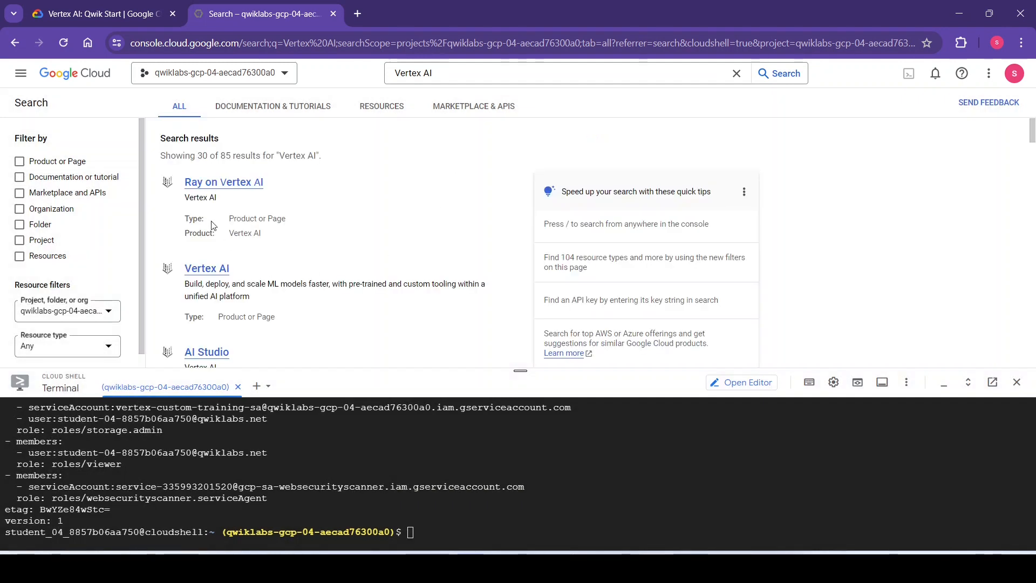
pyautogui.click(207, 270)
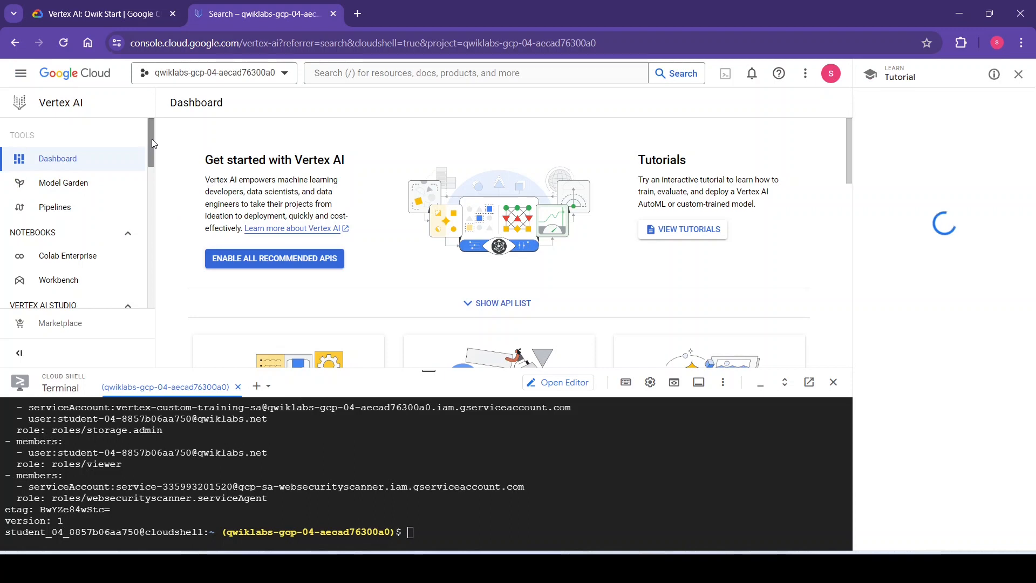
# Open the Vertex AI Workbench page and clear space by closing the tutorial pane and minimizing Cloud Shell.
pyautogui.click(54, 282)
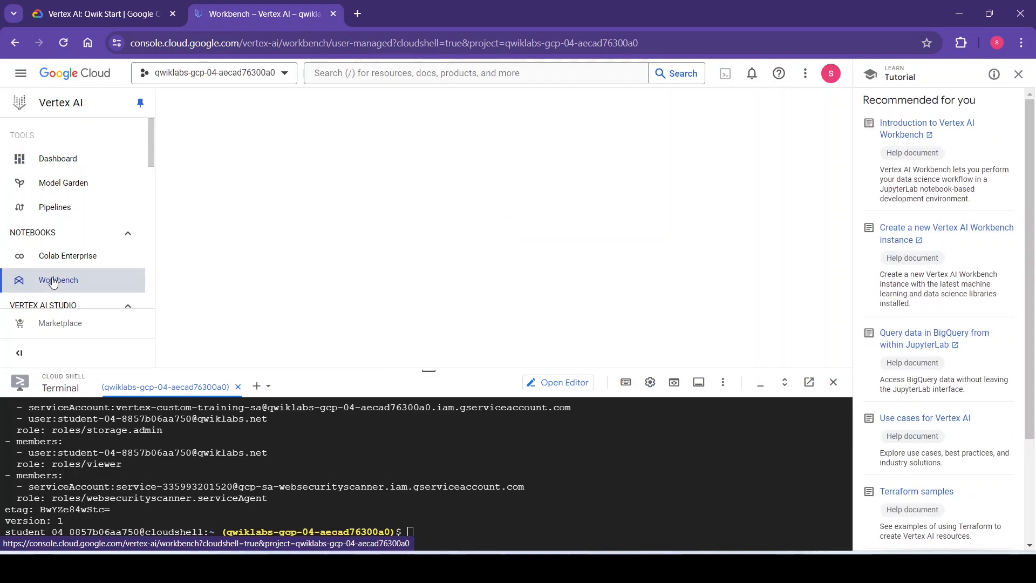
pyautogui.click(1018, 78)
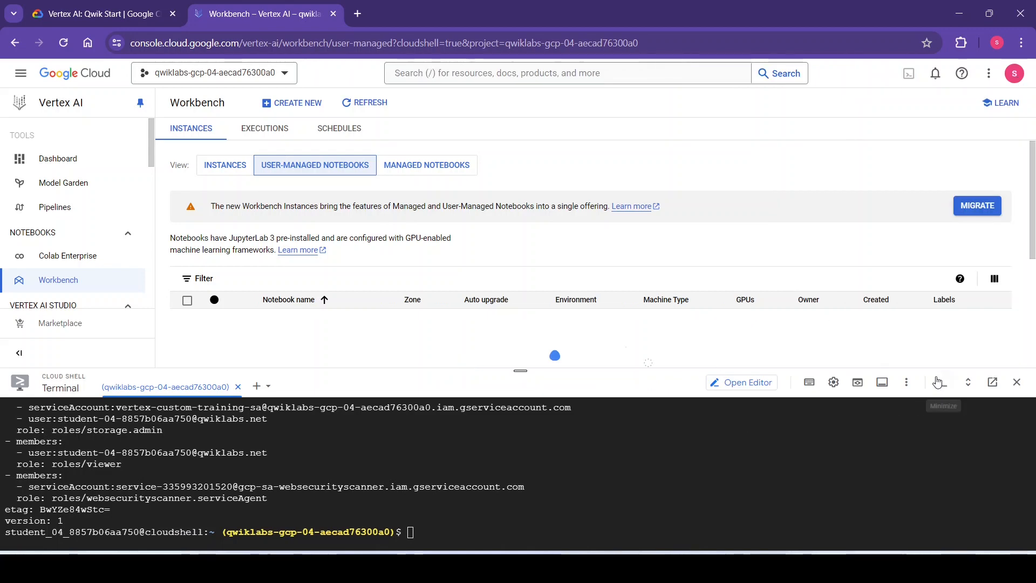
pyautogui.click(947, 385)
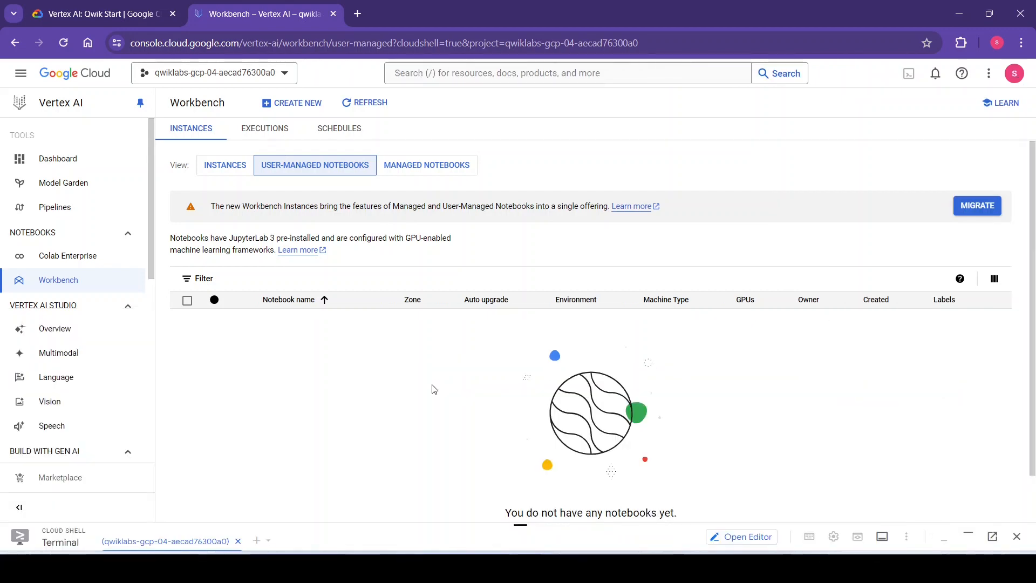
# Compare the Workbench page with the lab's Task 3 instructions for creating a user-managed notebook.
pyautogui.click(144, 6)
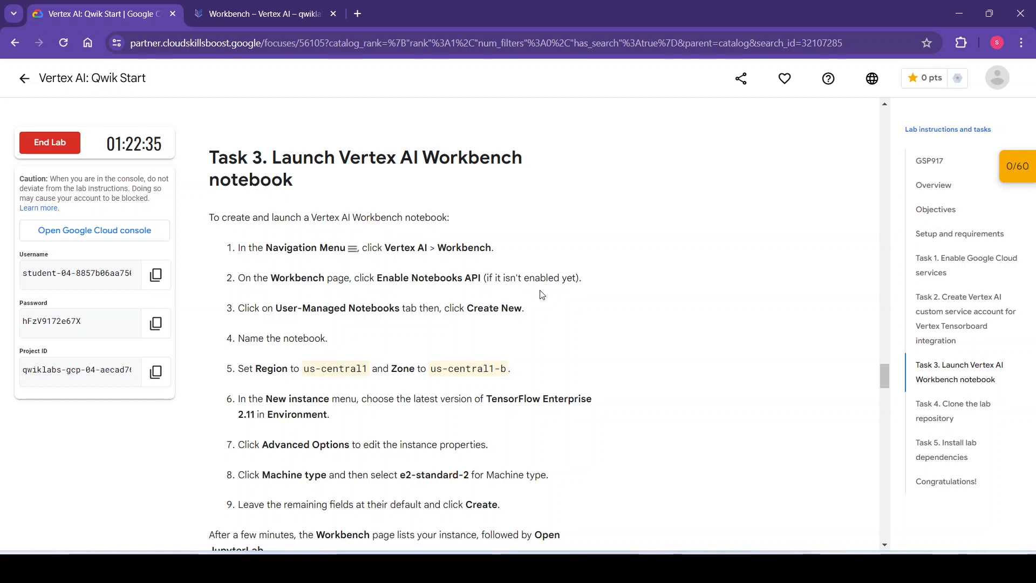
pyautogui.click(257, 13)
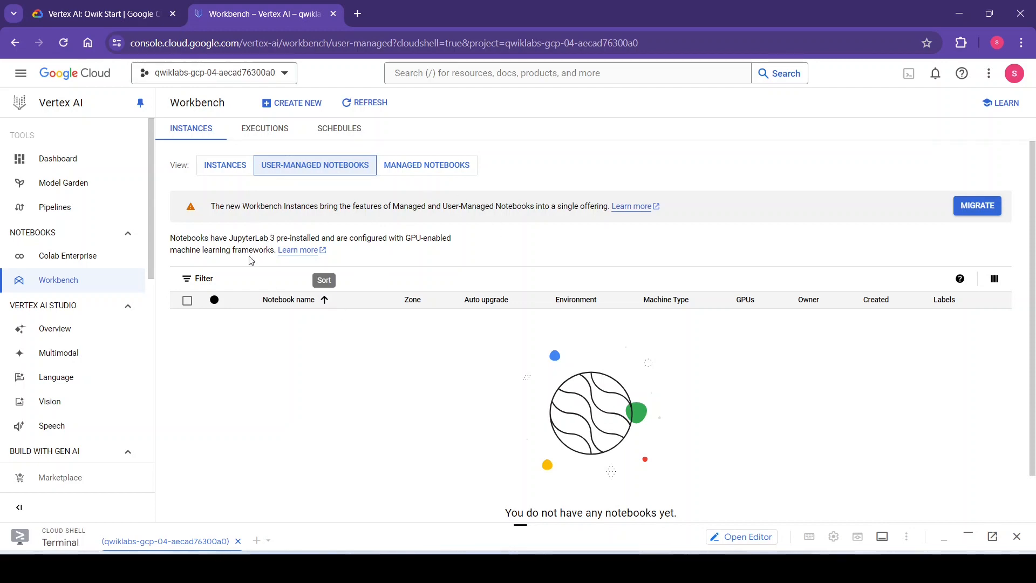
pyautogui.click(102, 13)
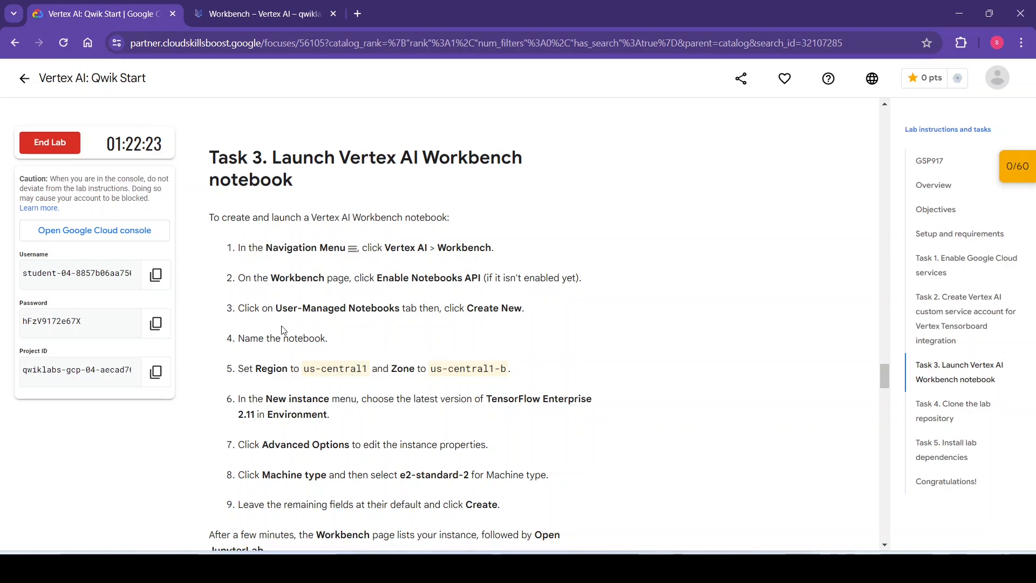
# Start a new user-managed notebook in Vertex AI Workbench and shorten its name to instance-20240528.
pyautogui.hotkey('ctrl', 'Tab')
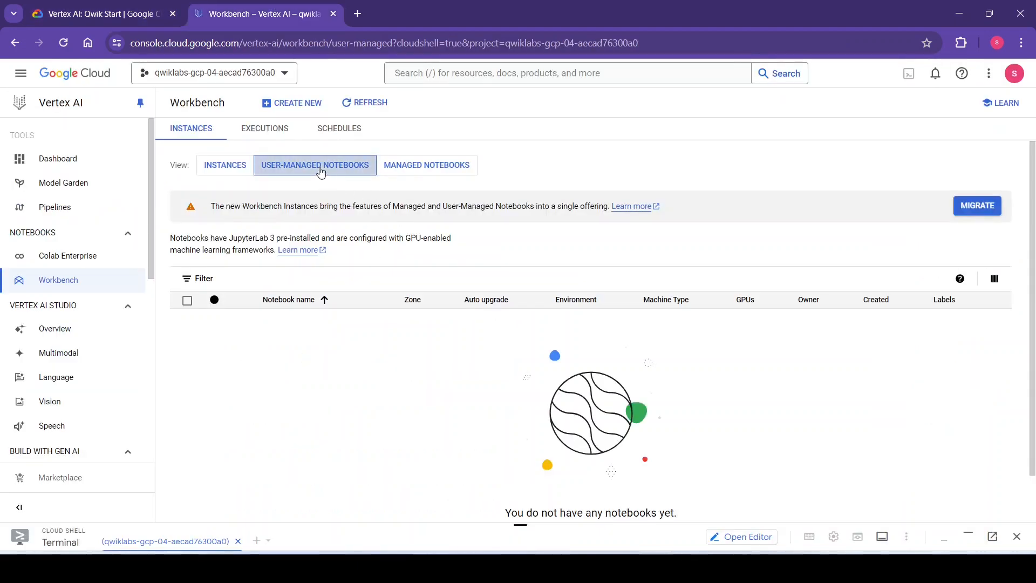
pyautogui.click(278, 108)
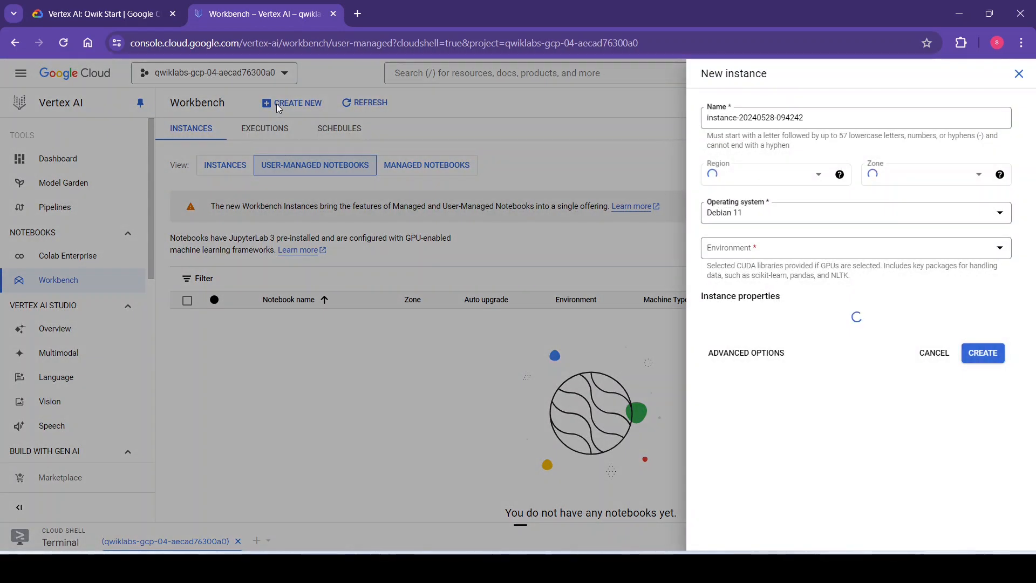
pyautogui.click(106, 6)
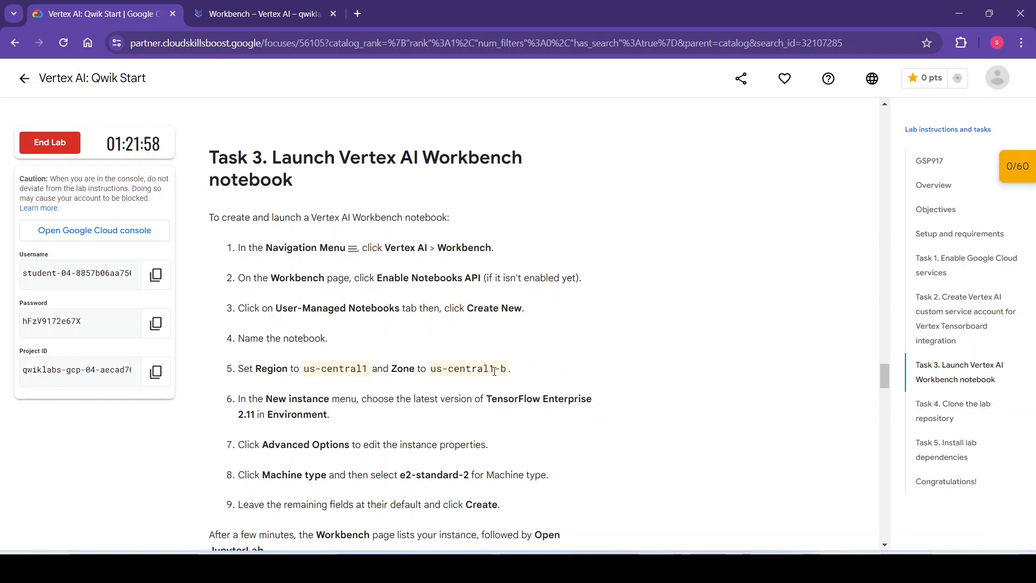
pyautogui.click(280, 14)
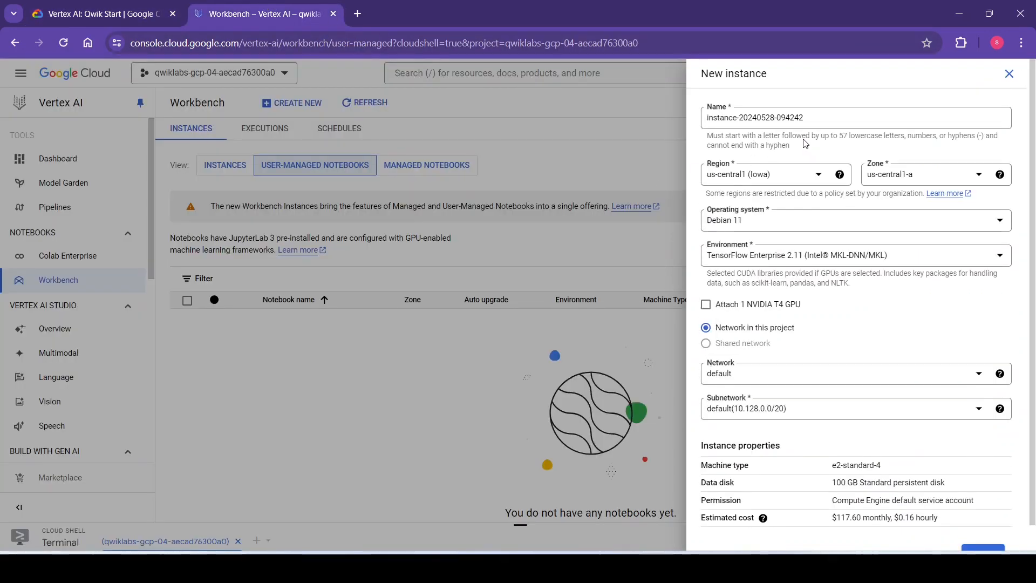
pyautogui.click(824, 117)
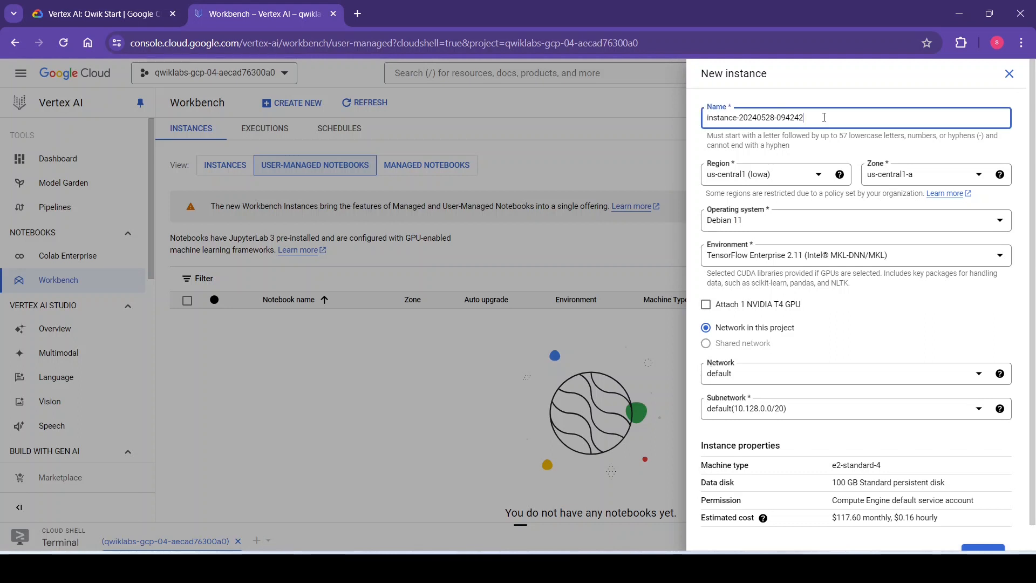
pyautogui.press('BackSpace')
pyautogui.press('BackSpace')
pyautogui.press('BackSpace')
pyautogui.press('BackSpace')
pyautogui.press('BackSpace')
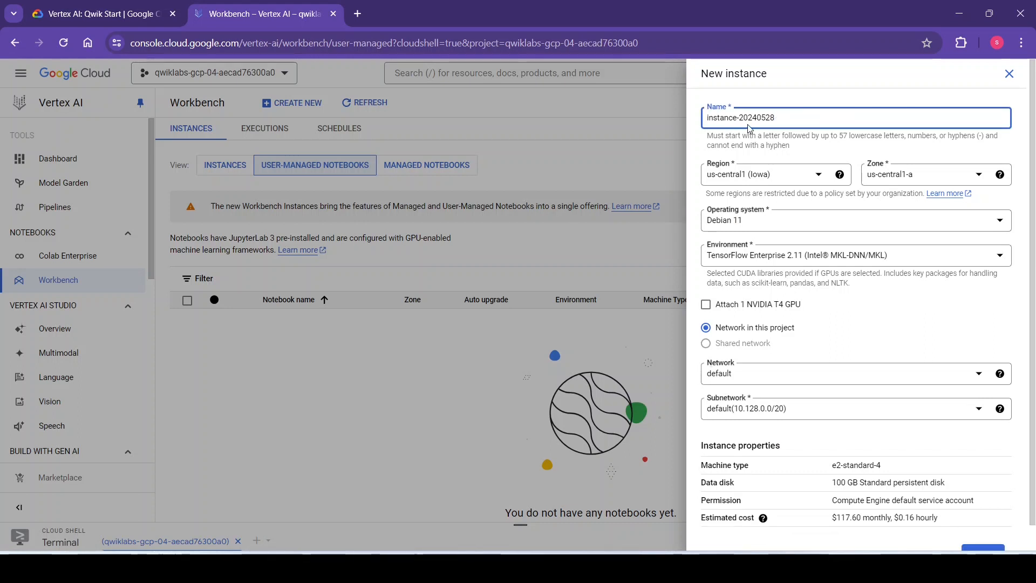
# Set the new instance's region to us-central1 (Iowa) and its zone to us-central1-b.
pyautogui.click(758, 183)
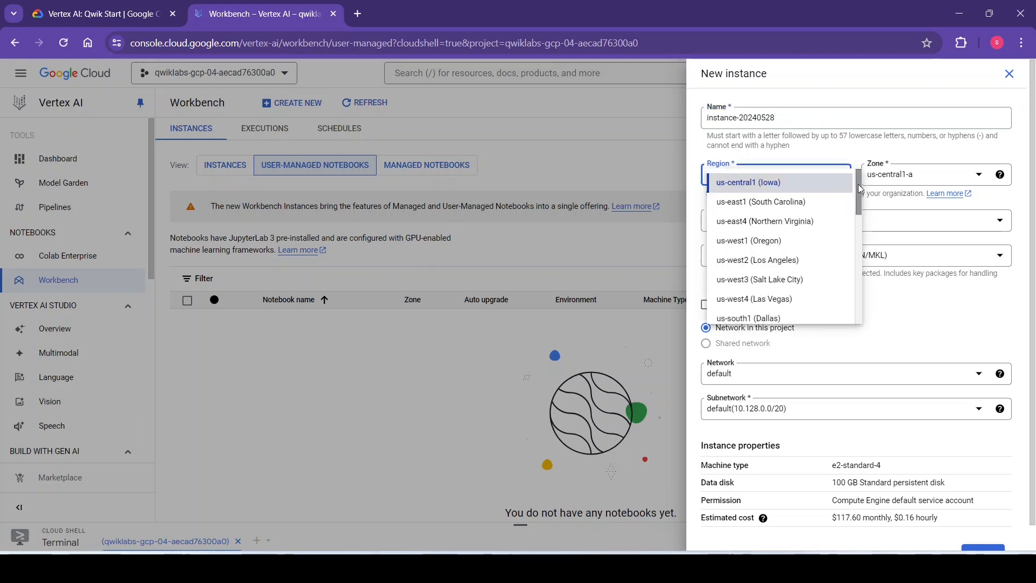
pyautogui.scroll(-3, 859, 213)
pyautogui.moveTo(862, 212); pyautogui.dragTo(874, 302)
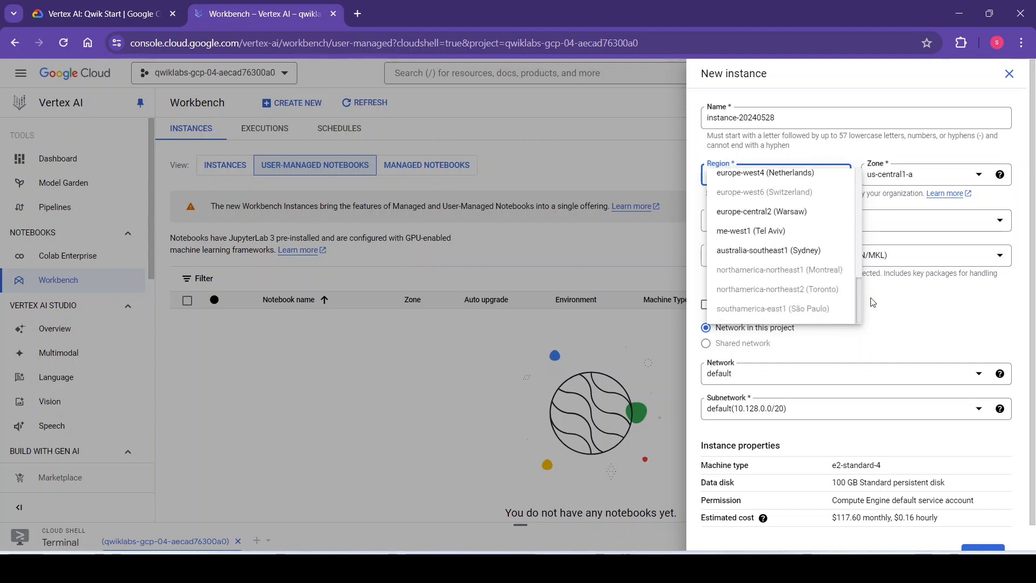
pyautogui.scroll(10, 783, 243)
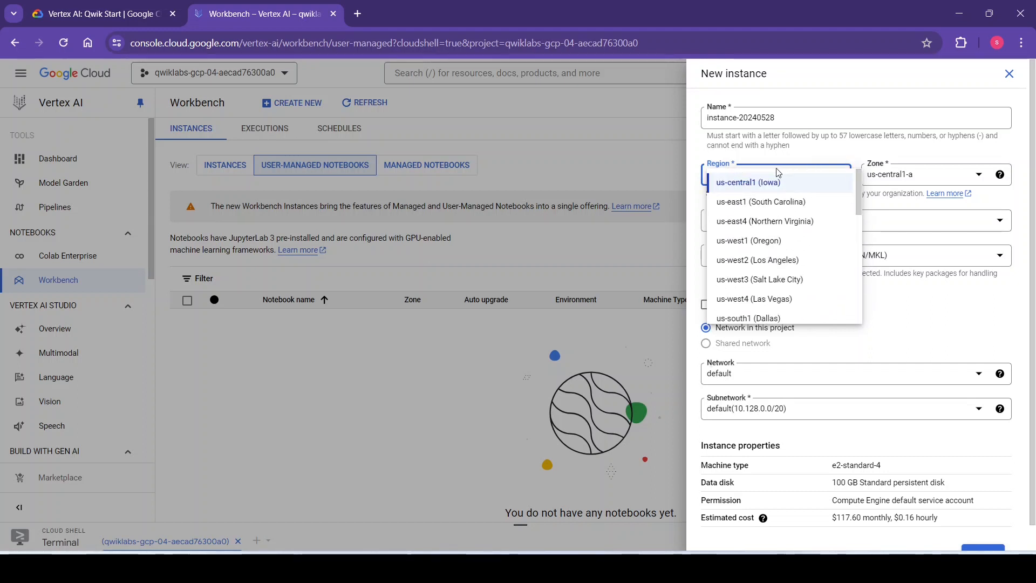
pyautogui.click(765, 185)
pyautogui.click(907, 178)
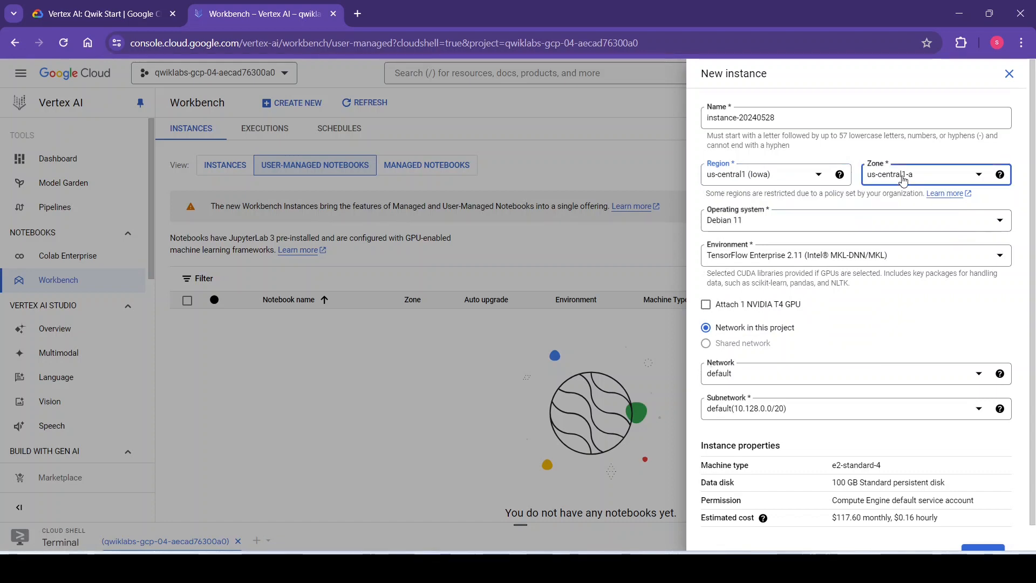
pyautogui.click(918, 208)
# Check the form against the lab's Task 3 instructions and open the advanced options for the new instance.
pyautogui.click(97, 14)
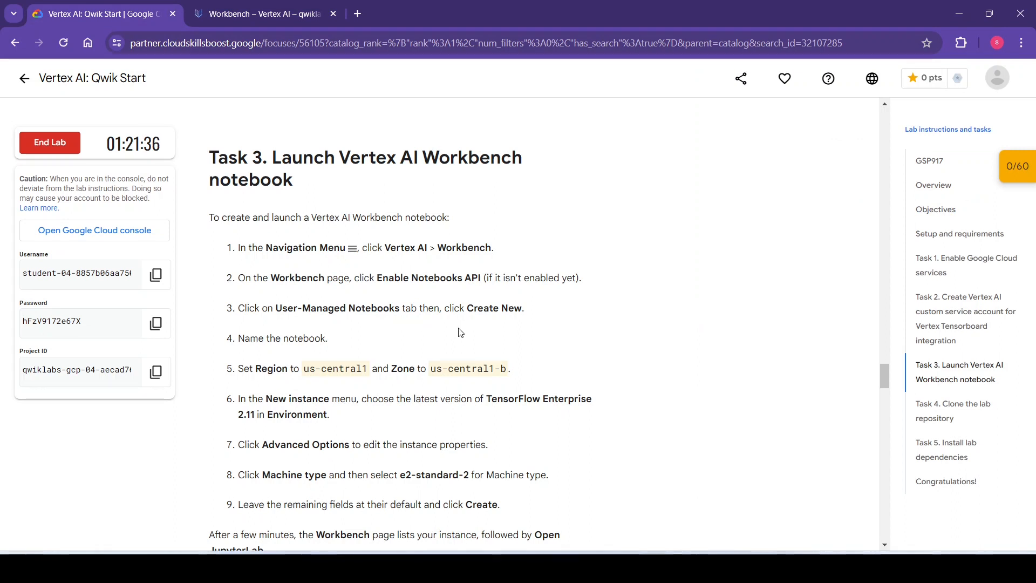
pyautogui.scroll(-2, 461, 332)
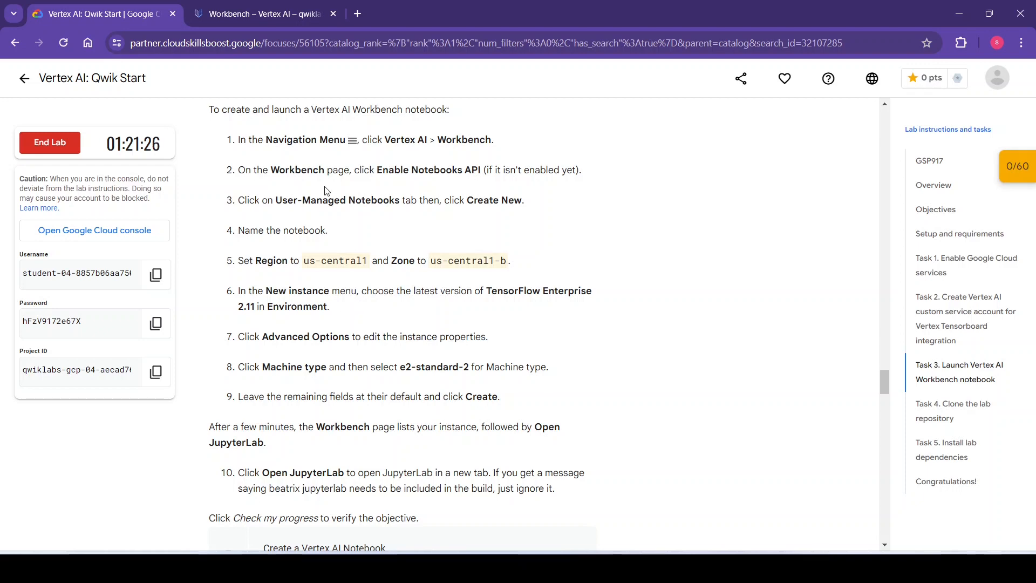
pyautogui.click(259, 14)
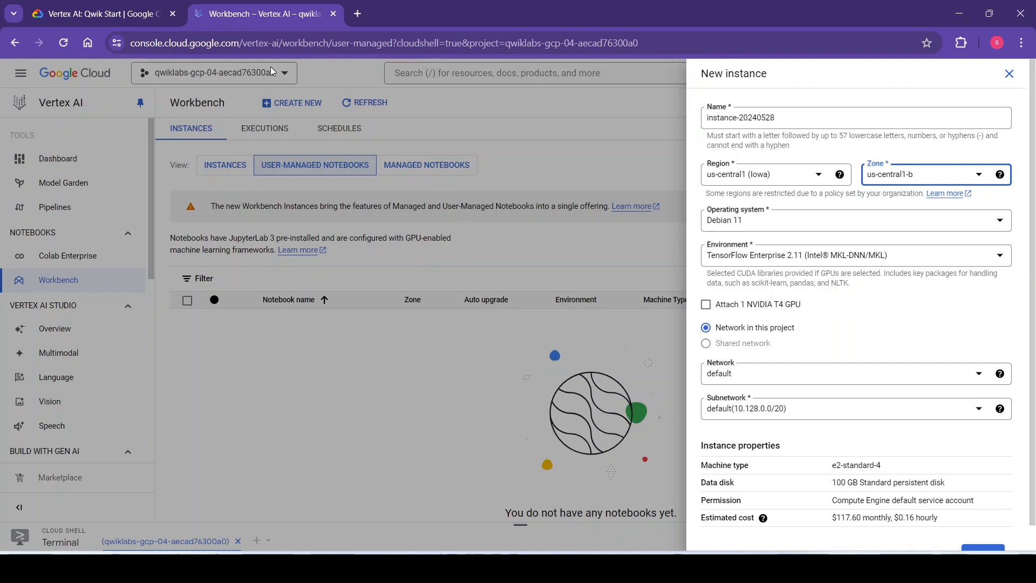
pyautogui.click(97, 14)
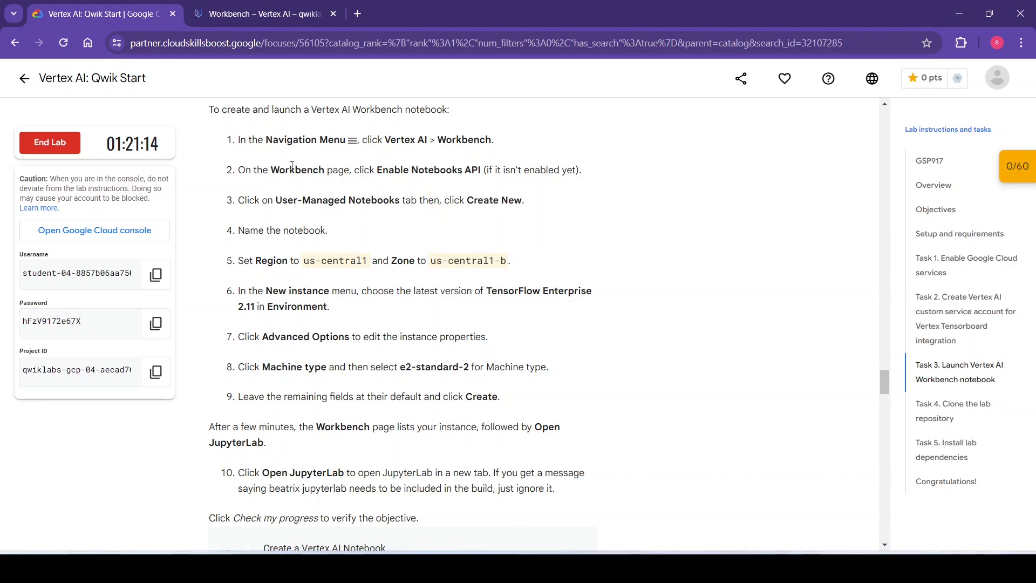
pyautogui.click(259, 13)
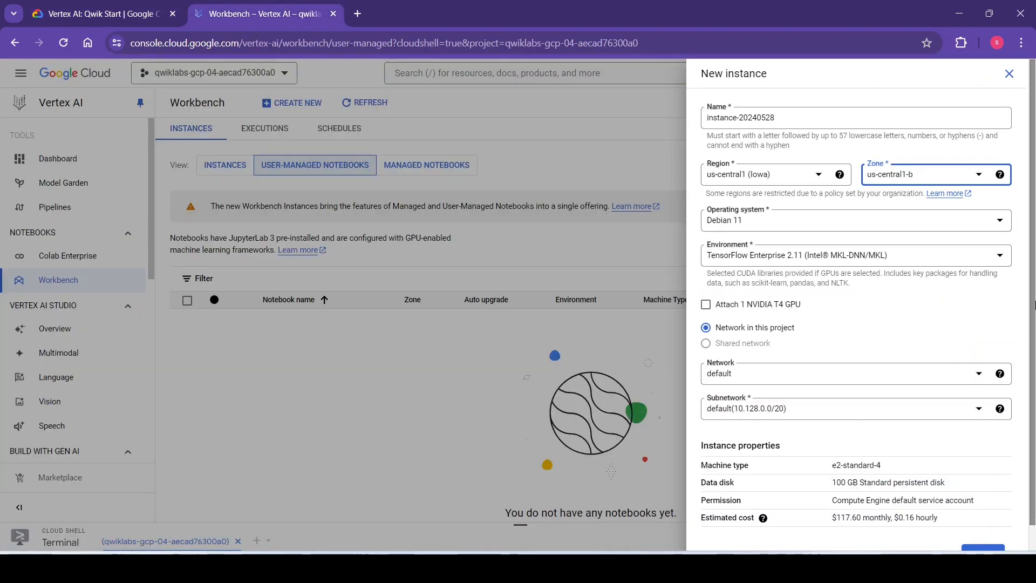
pyautogui.scroll(-1, 1032, 273)
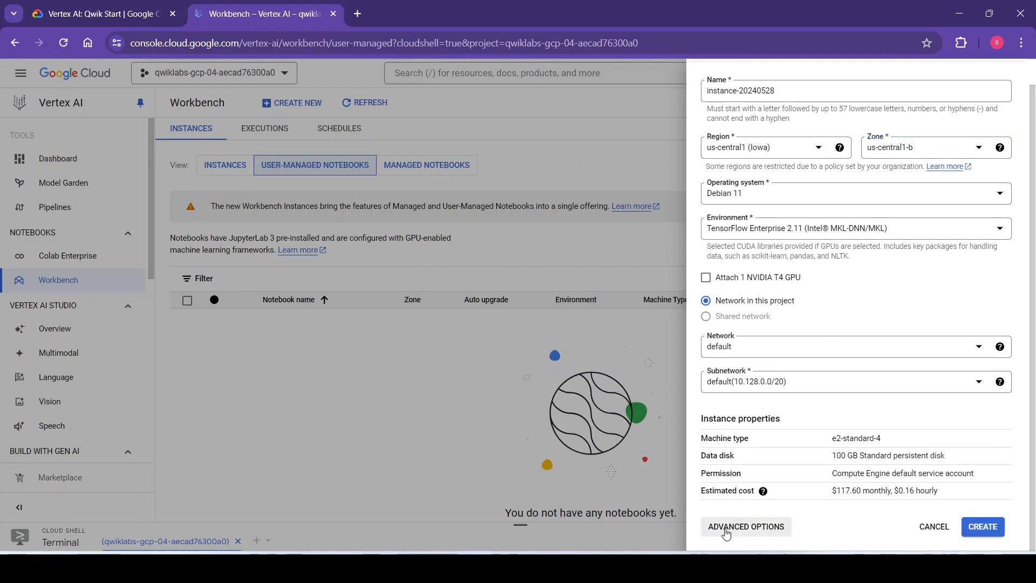
pyautogui.click(746, 527)
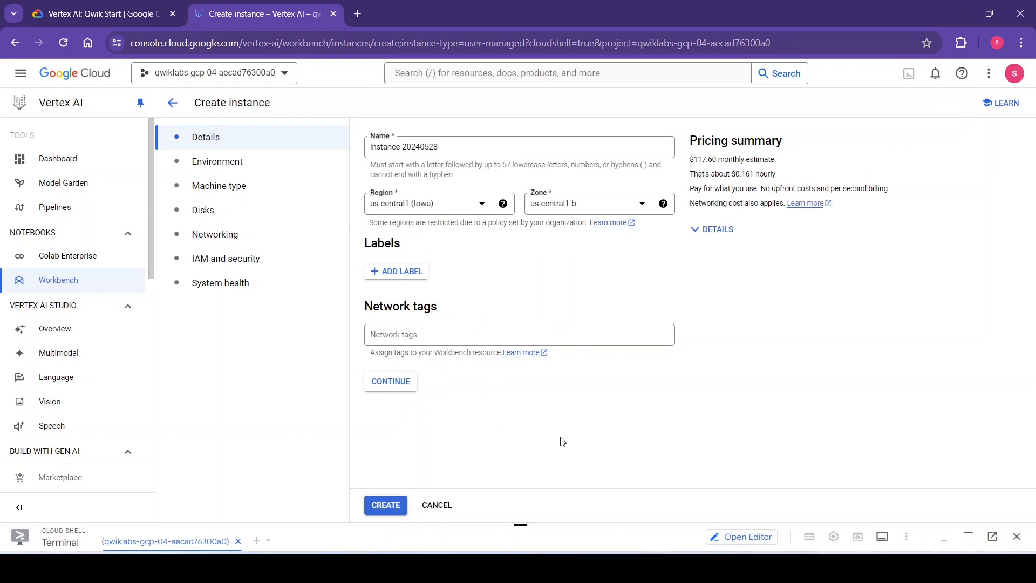
# Following the lab instructions, set the instance's machine type to e2-standard-2.
pyautogui.click(102, 13)
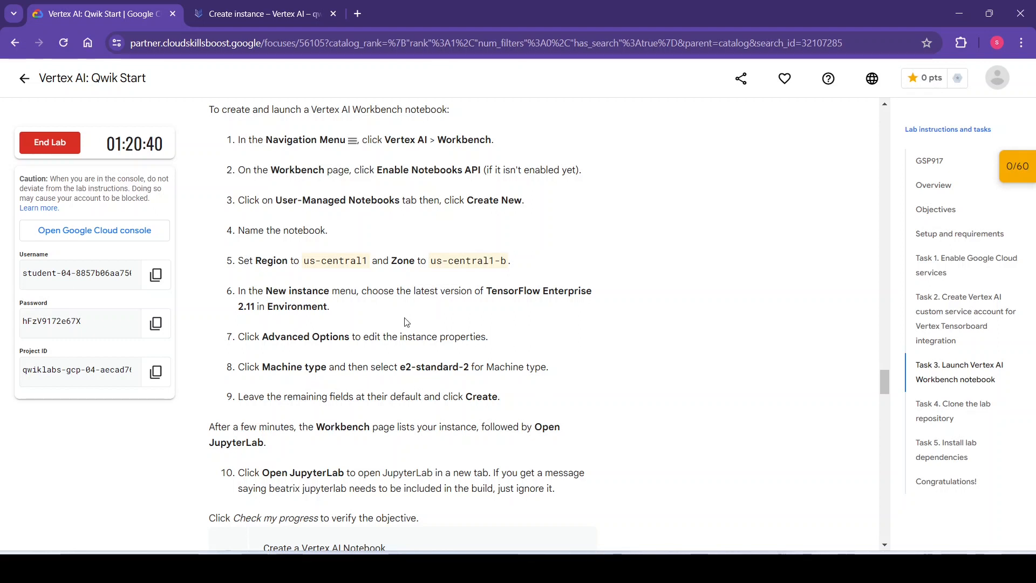
pyautogui.click(259, 14)
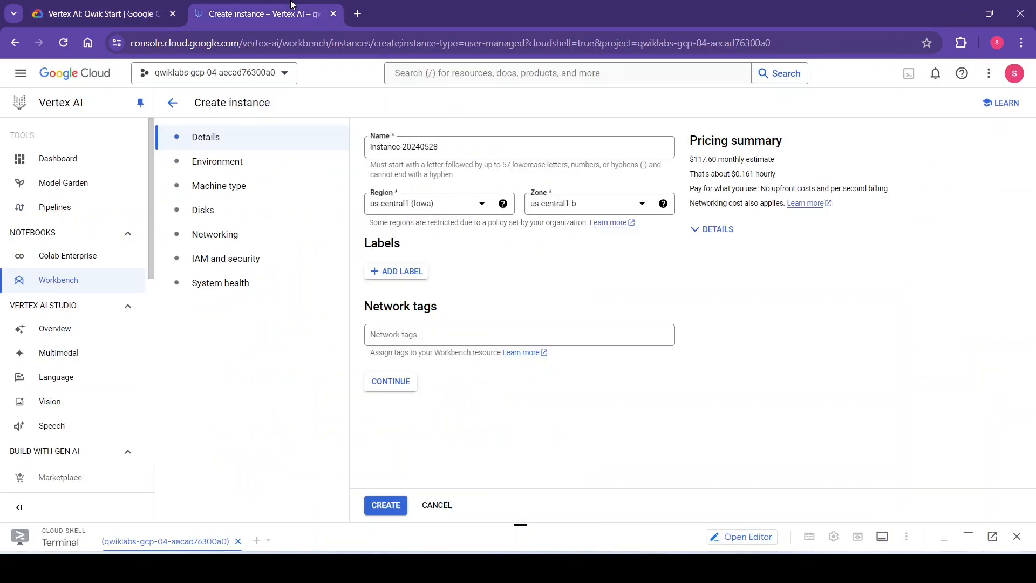
pyautogui.click(195, 189)
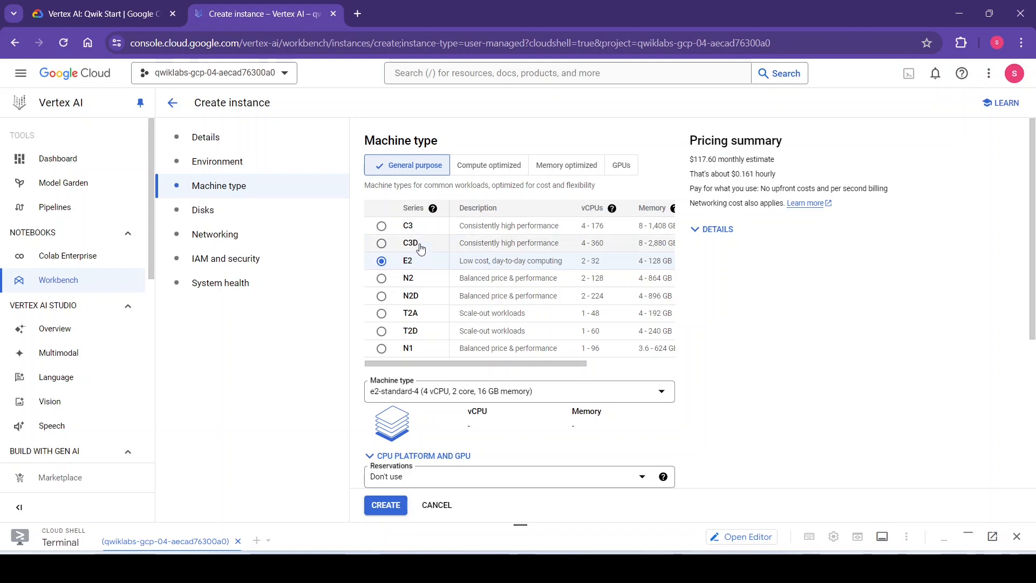
pyautogui.click(411, 397)
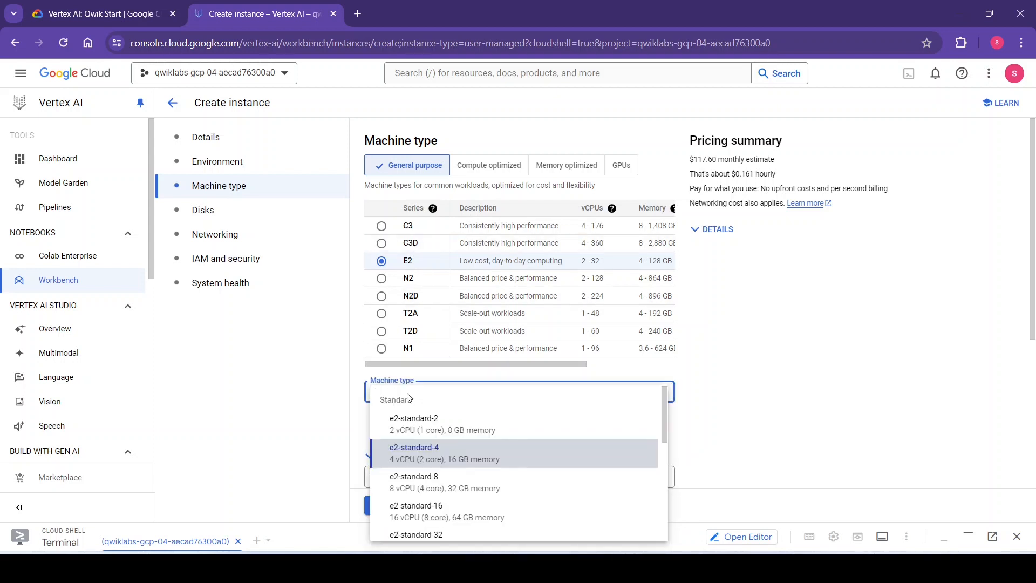
pyautogui.click(459, 413)
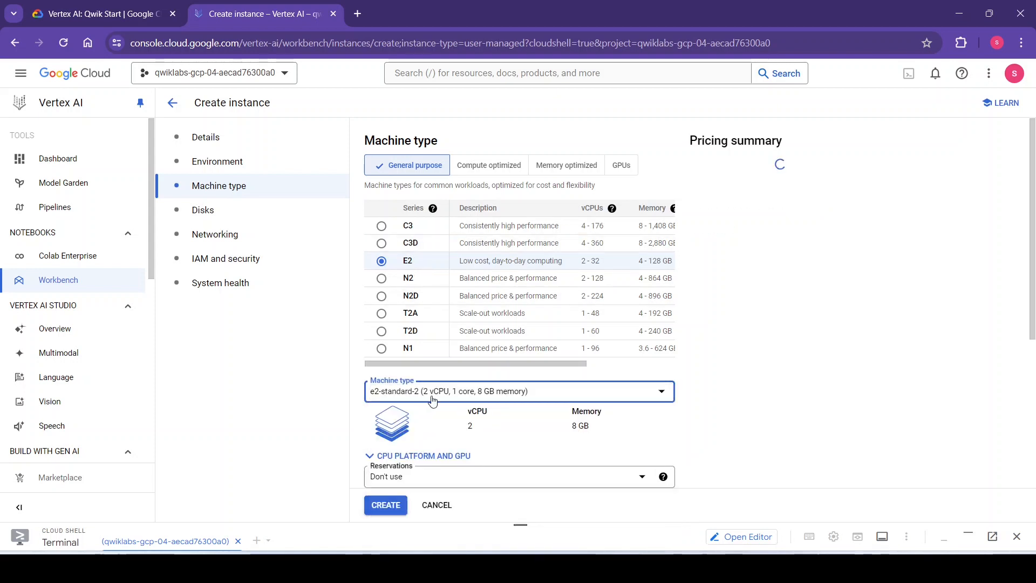
# Check the last creation instruction in the lab and create the notebook instance with the remaining fields at default.
pyautogui.click(150, 5)
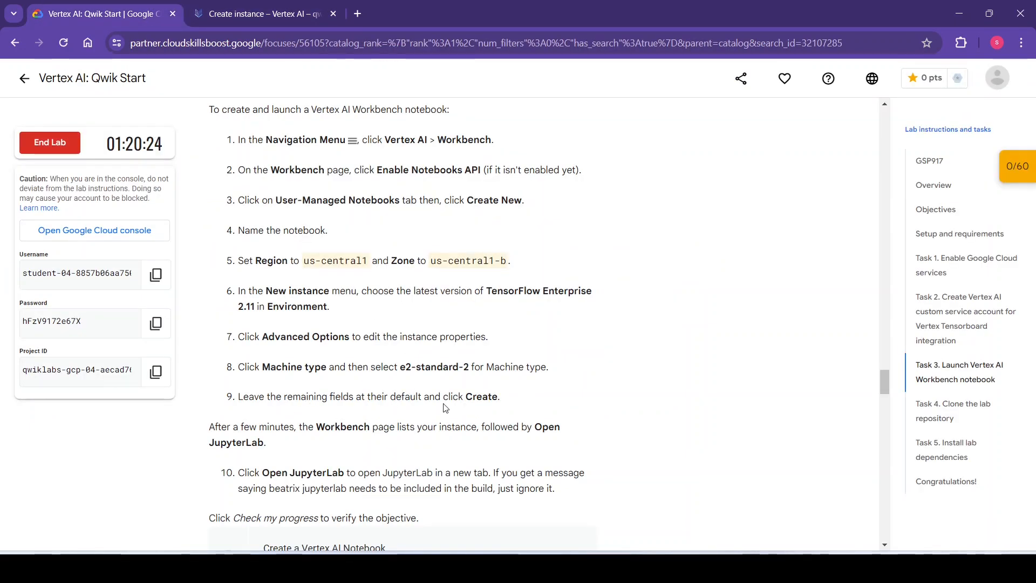
pyautogui.click(254, 4)
pyautogui.click(387, 506)
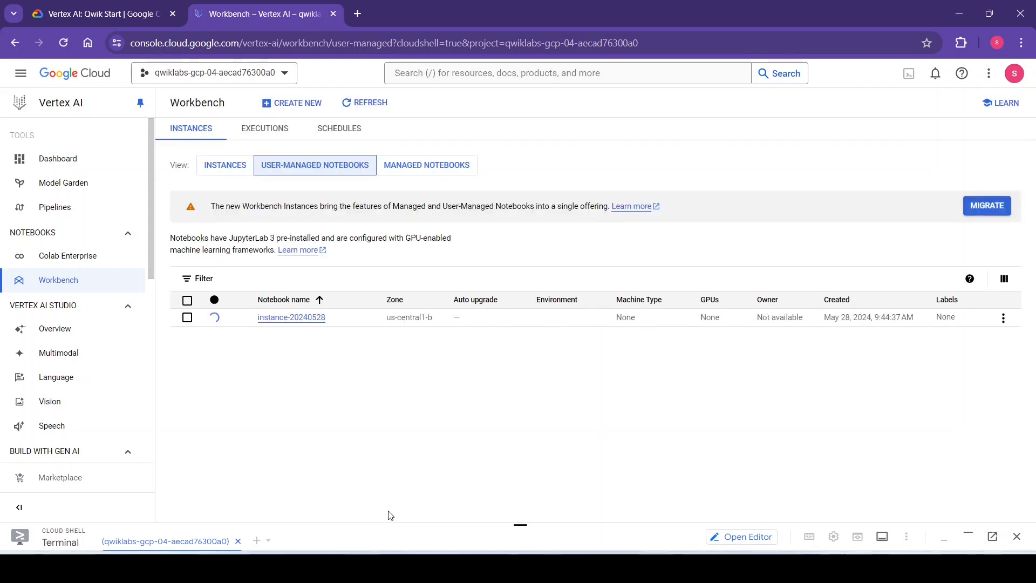
# Read the rest of the lab's Task 3 instructions and open JupyterLab for the instance-20240528 notebook.
pyautogui.click(108, 14)
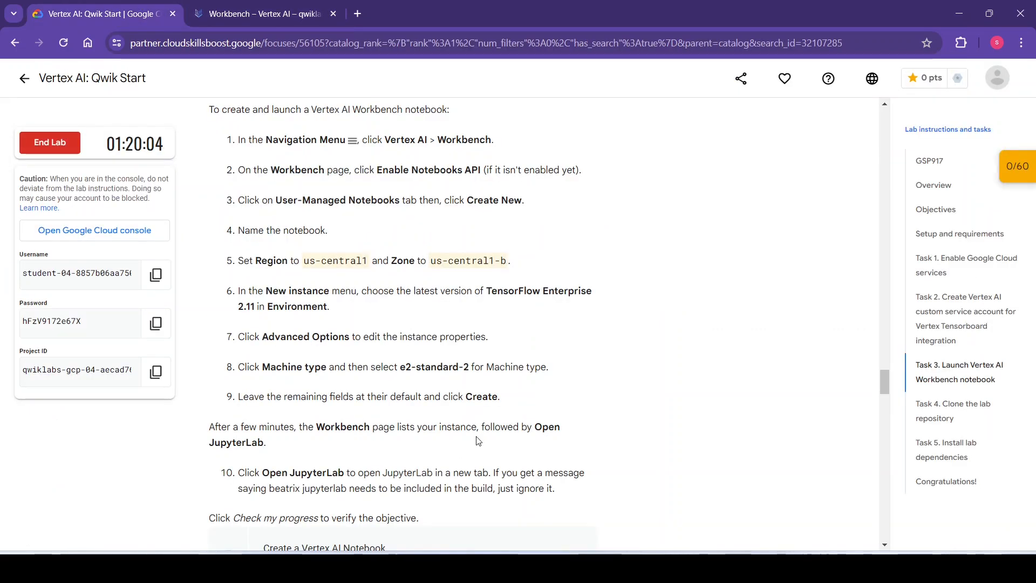
pyautogui.scroll(-2, 478, 439)
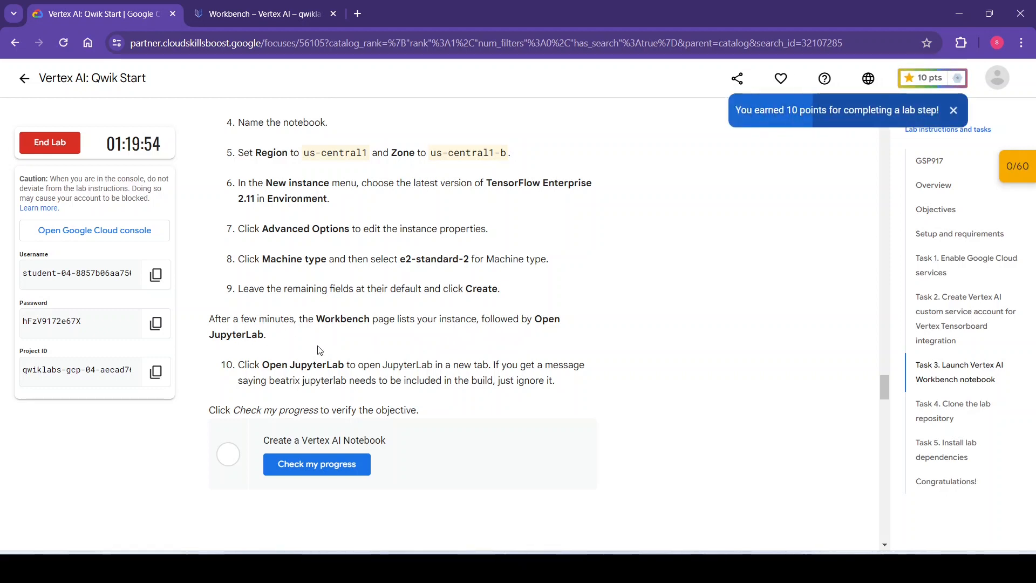
pyautogui.click(259, 13)
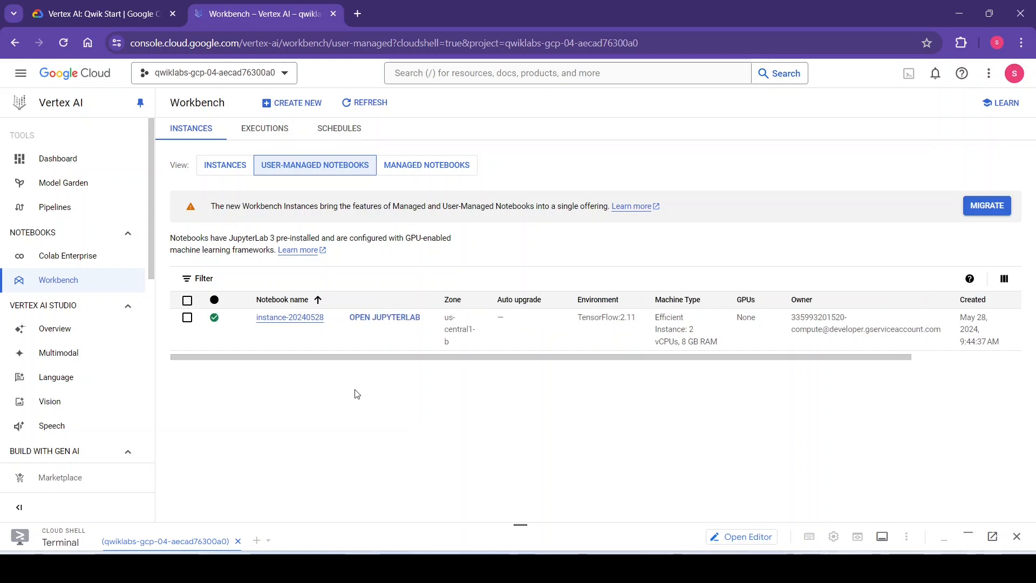
pyautogui.click(389, 318)
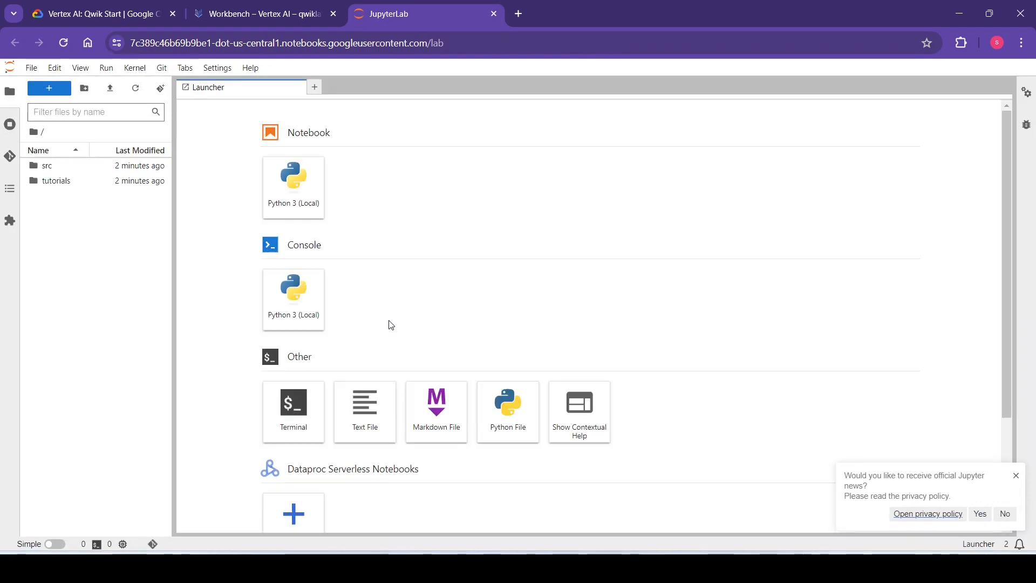
# Return to the lab page and check the progress of the Create a Vertex AI Notebook objective.
pyautogui.click(248, 14)
pyautogui.click(92, 13)
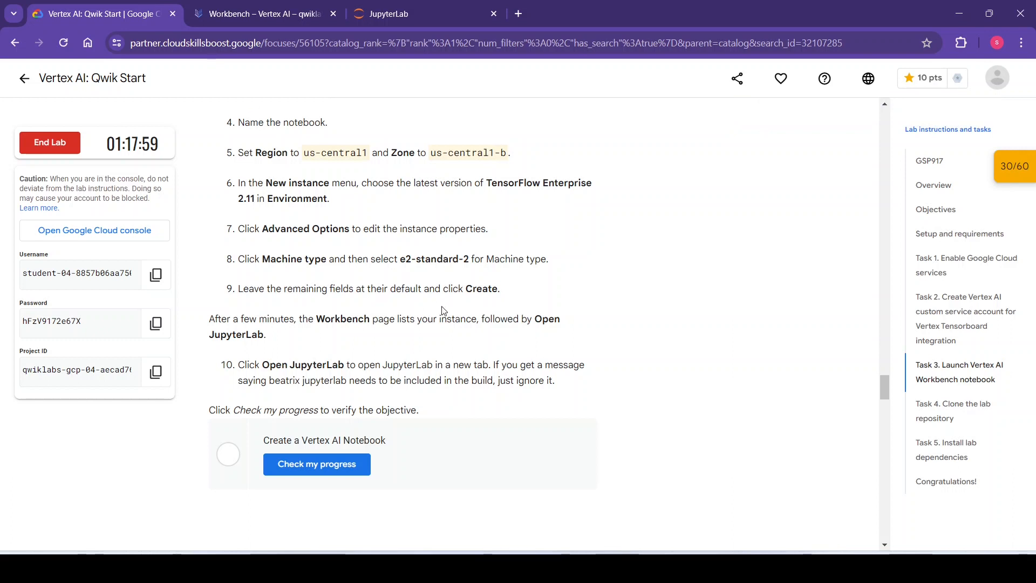
pyautogui.click(323, 467)
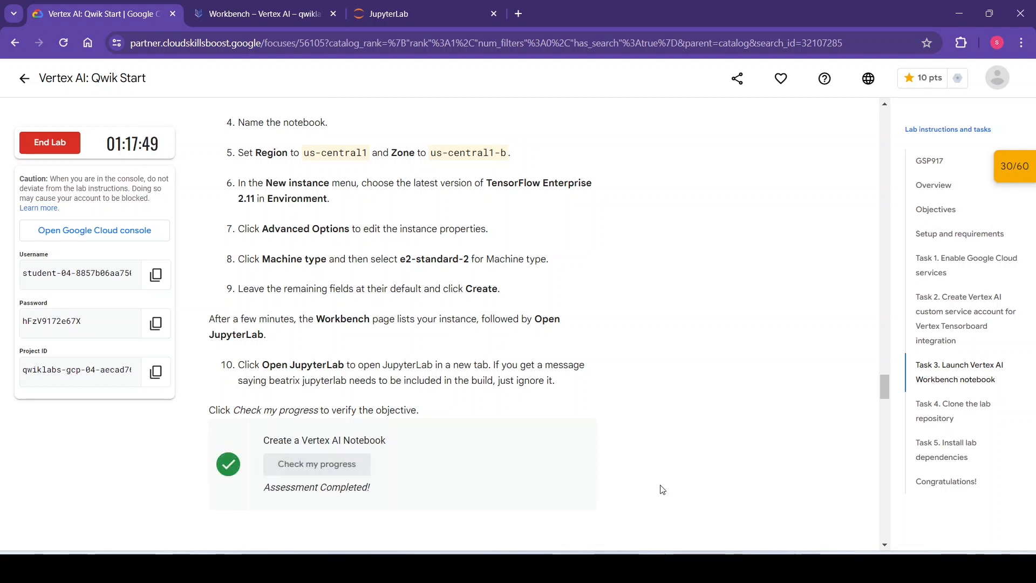
# Go on to the lab's Task 4 instructions and open a new terminal in JupyterLab.
pyautogui.scroll(-7, 663, 490)
pyautogui.scroll(-2, 663, 490)
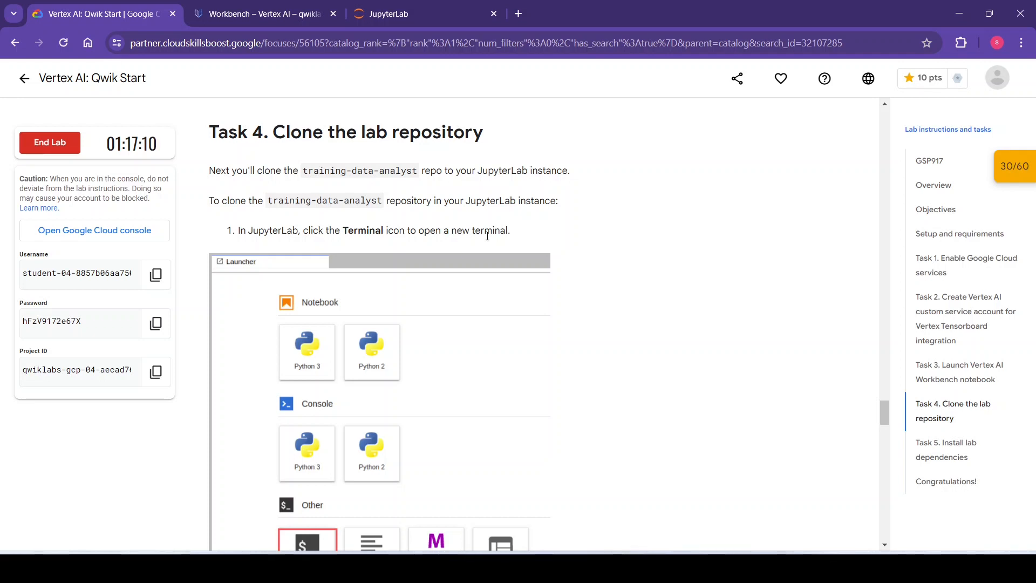
pyautogui.moveTo(886, 409); pyautogui.dragTo(885, 427)
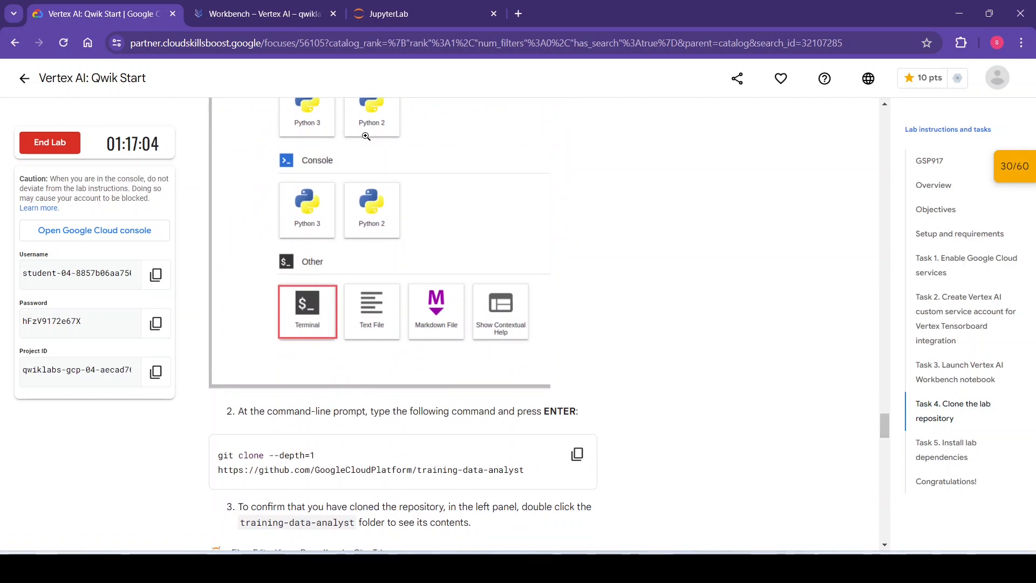
pyautogui.click(402, 13)
pyautogui.click(289, 417)
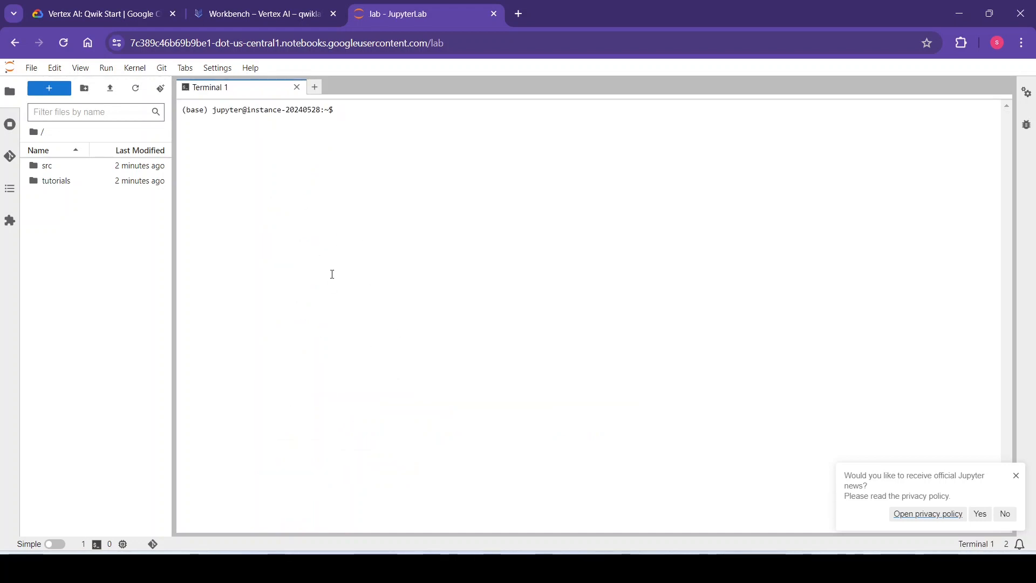
pyautogui.click(92, 12)
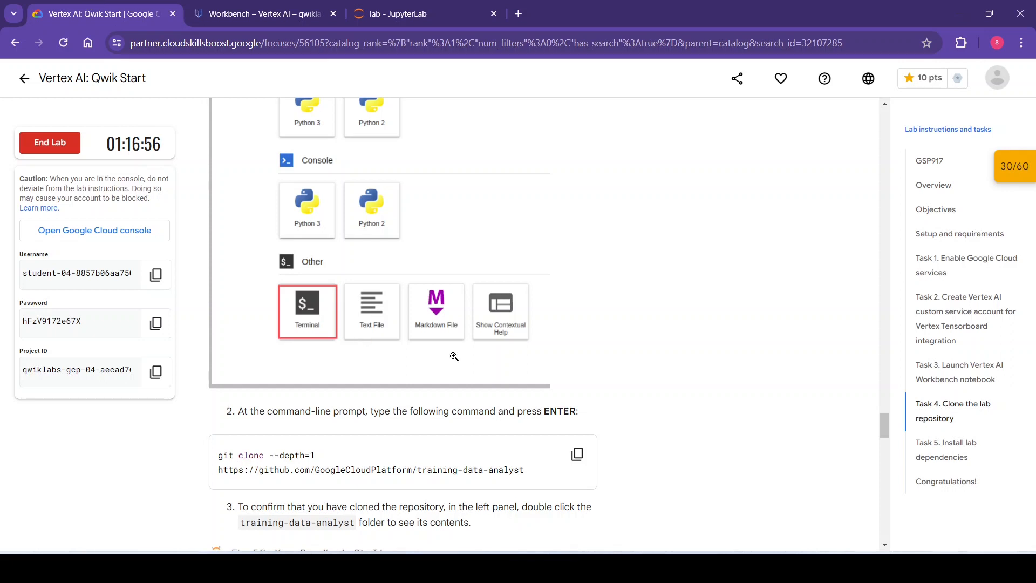
pyautogui.scroll(-3, 634, 439)
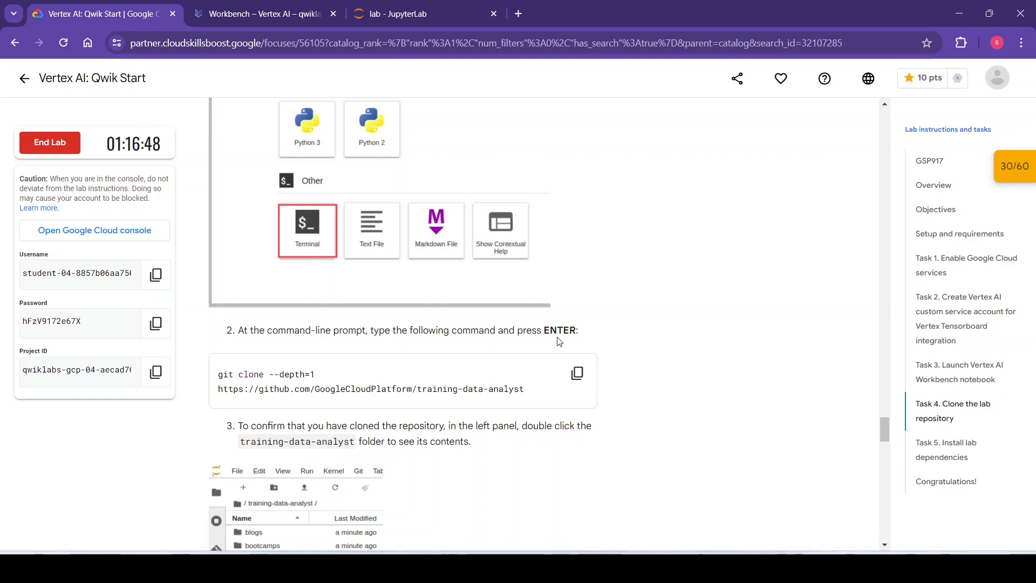
pyautogui.click(576, 374)
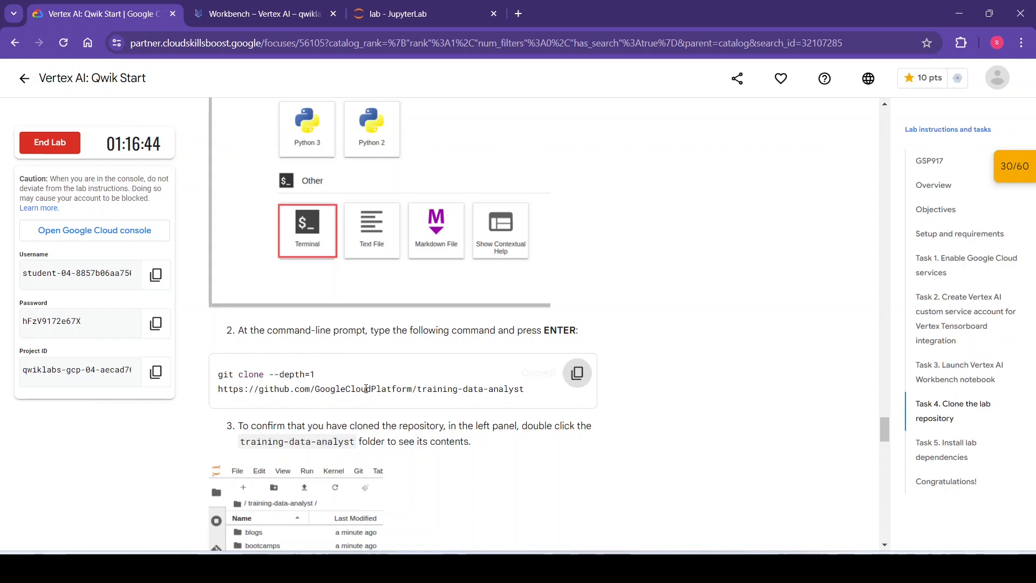
pyautogui.click(362, 5)
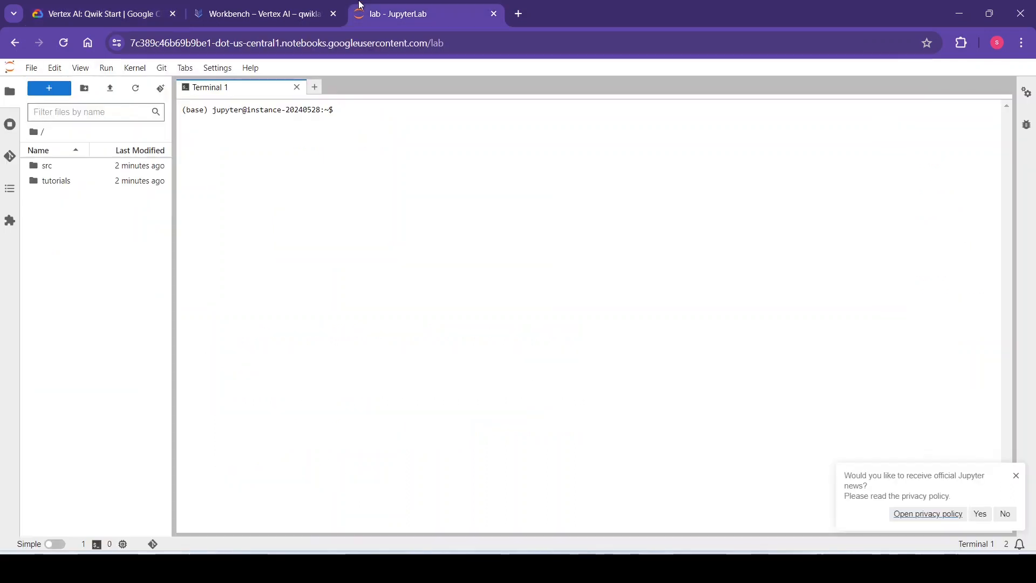
pyautogui.hotkey('ctrl', 'v')
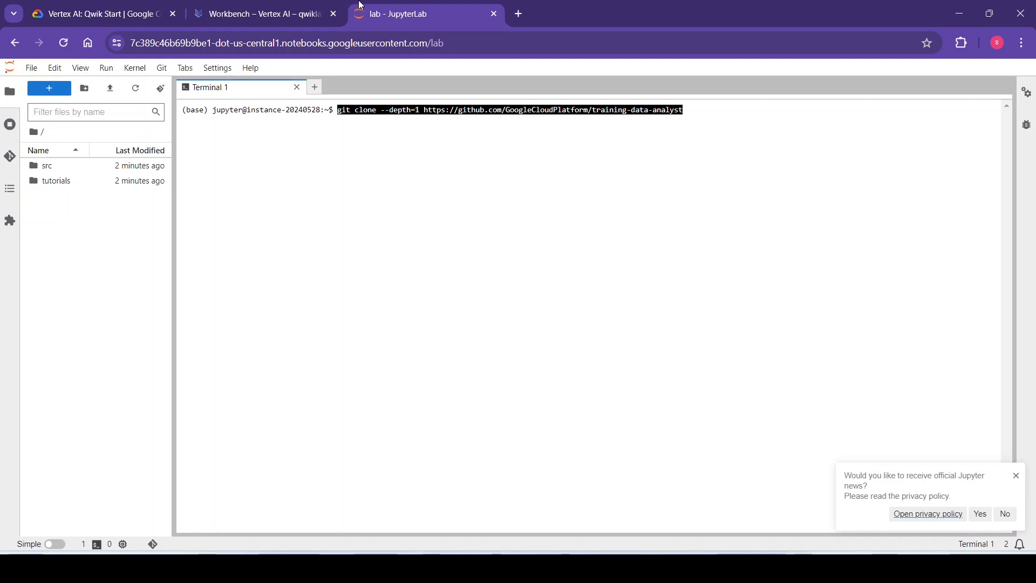
pyautogui.press('Return')
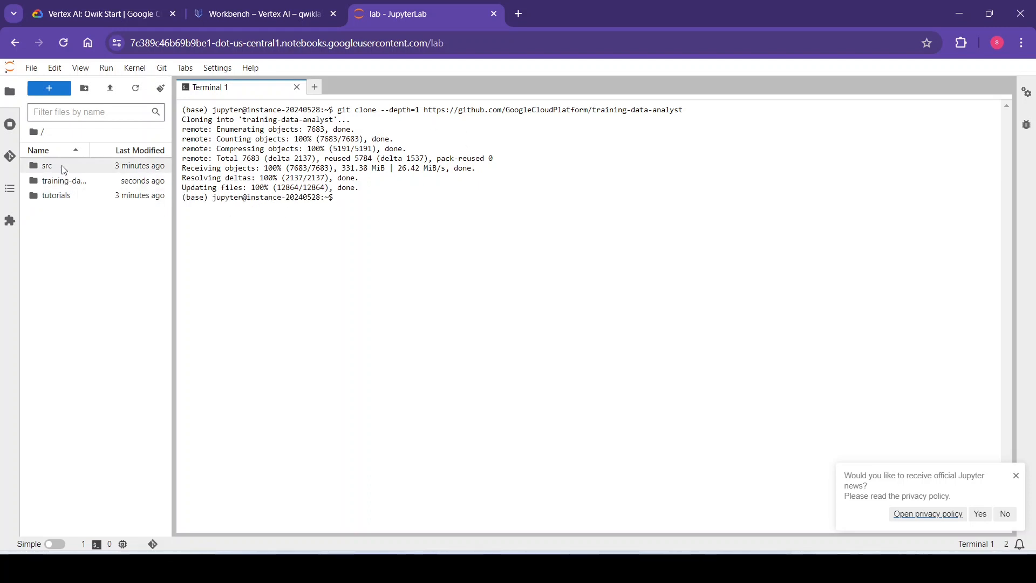
# Open the training-data-analyst folder in JupyterLab and compare its contents with the listing in the lab's Task 4 instructions.
pyautogui.click(45, 185)
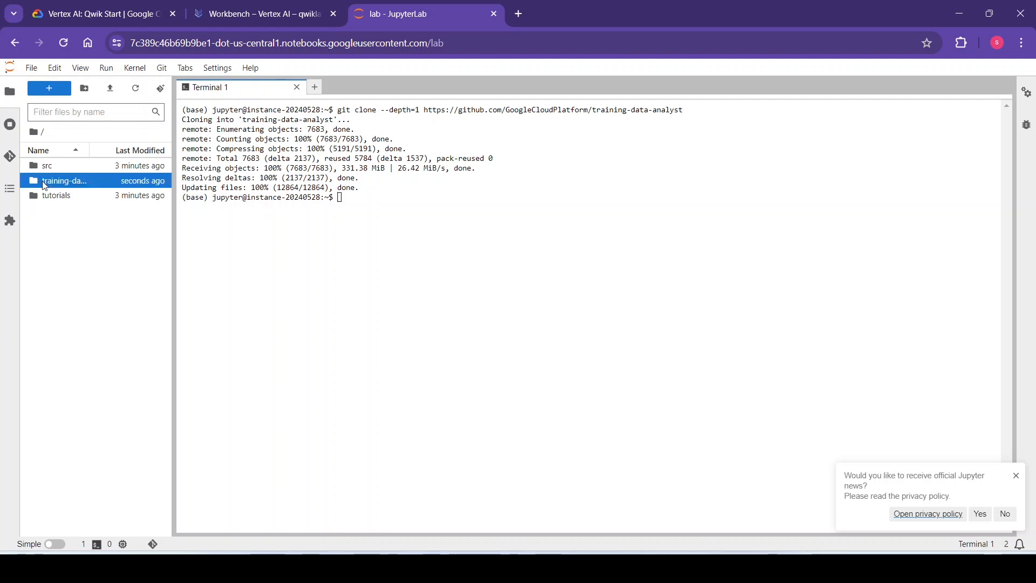
pyautogui.doubleClick(45, 185)
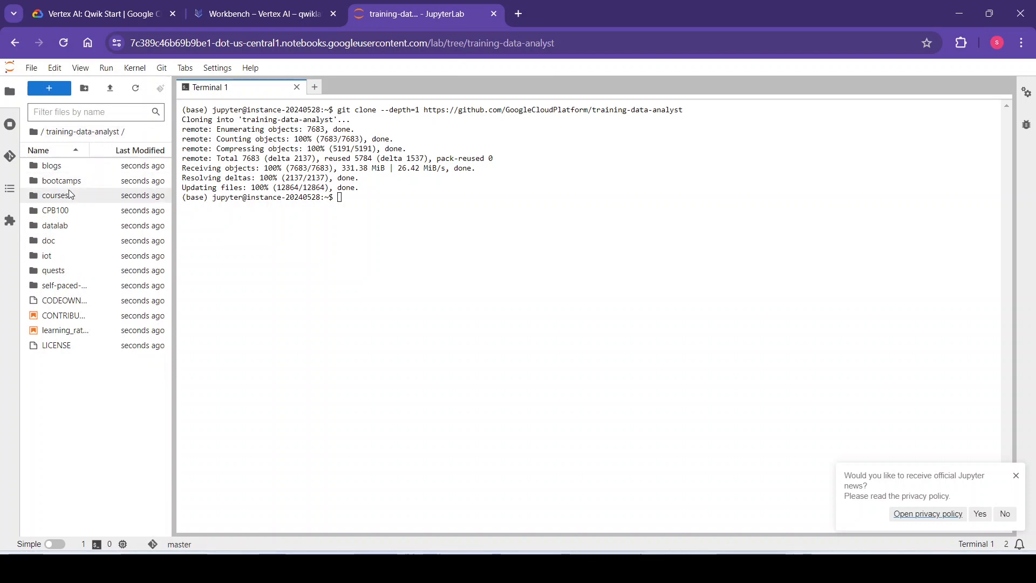
pyautogui.click(130, 12)
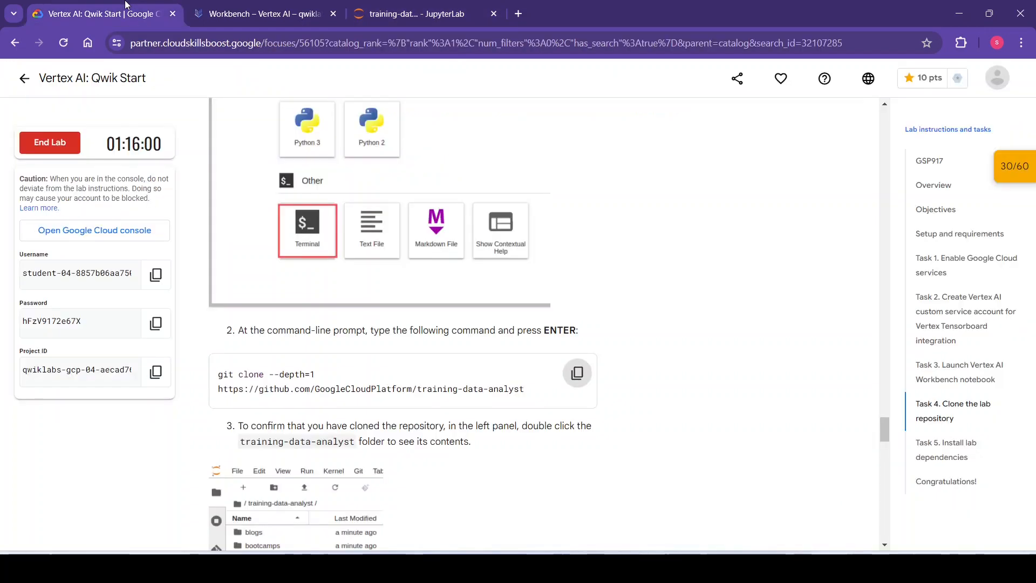
pyautogui.scroll(-3, 634, 430)
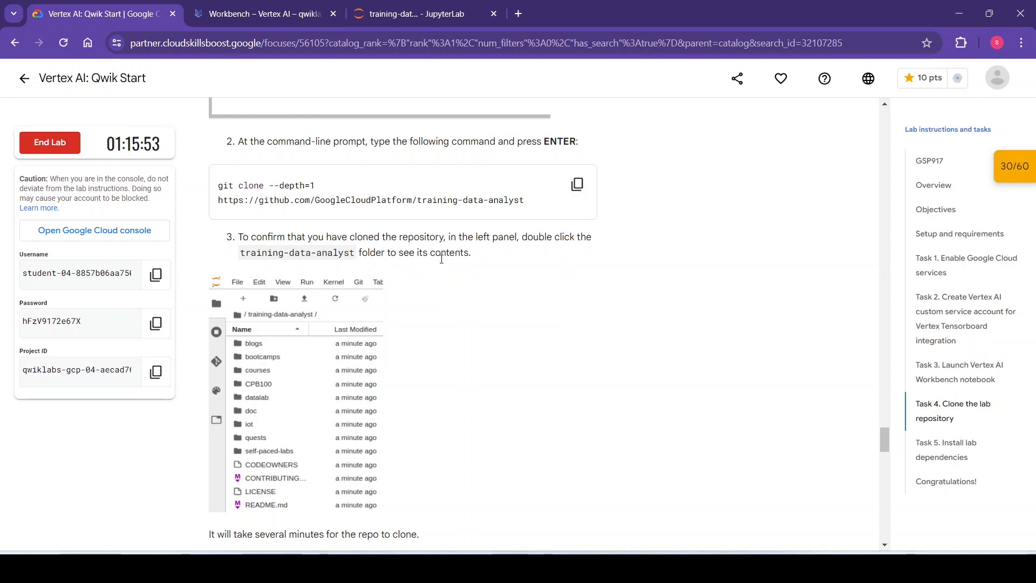
pyautogui.click(407, 8)
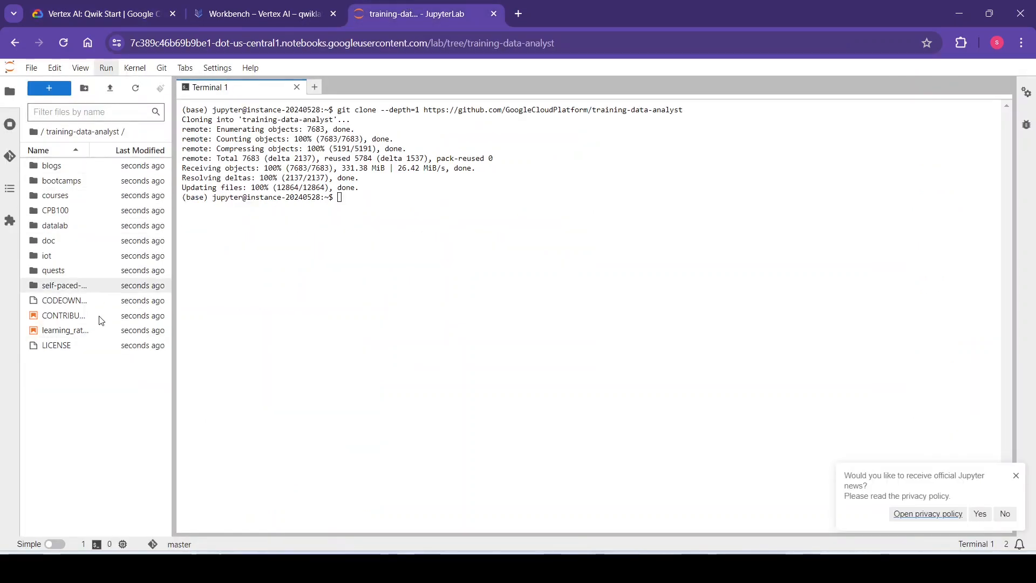
# Return to the lab page and check the progress of the Clone the lab repository objective.
pyautogui.click(162, 5)
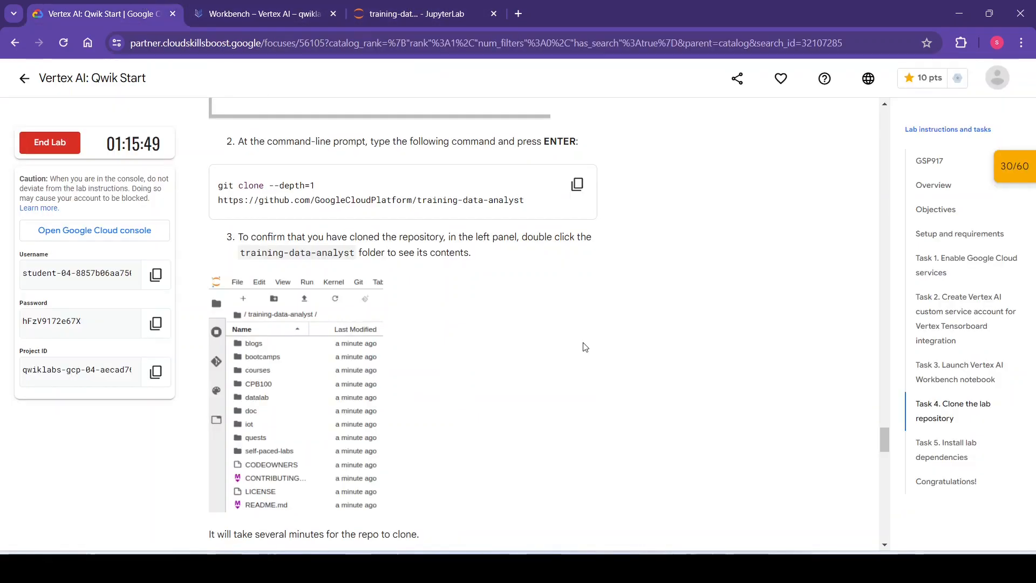
pyautogui.scroll(-1, 677, 405)
pyautogui.scroll(-3, 677, 405)
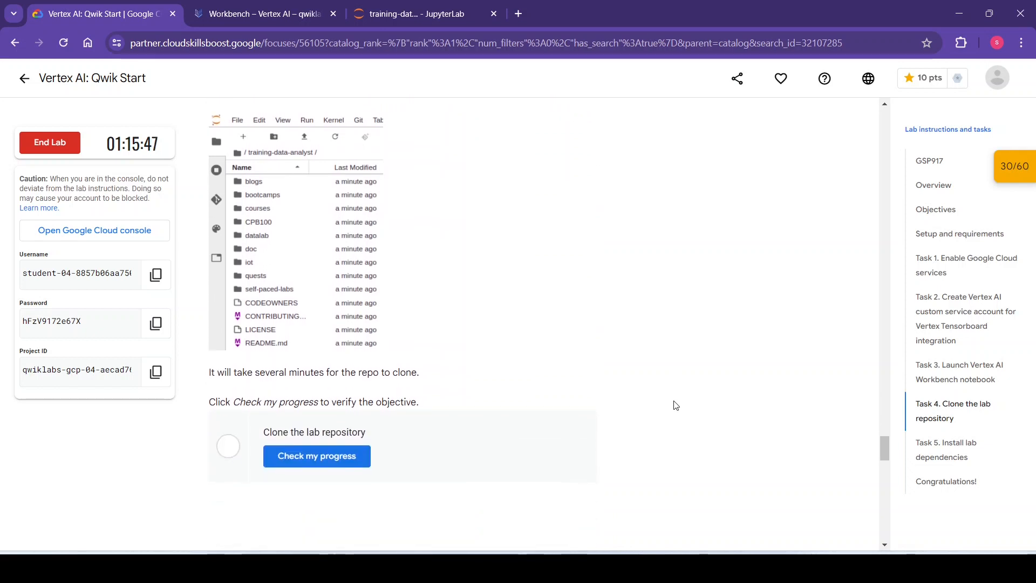
pyautogui.click(300, 433)
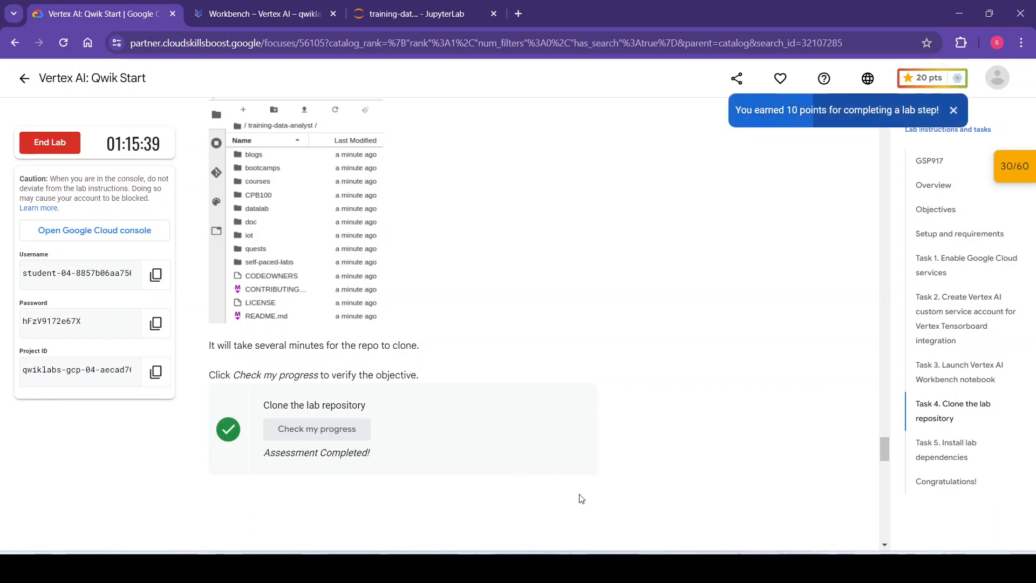
# Copy the lab's Task 5 dependency commands and run them in the JupyterLab terminal to install requirements.txt, python3-pandas and openpyxl.
pyautogui.scroll(-1, 581, 497)
pyautogui.scroll(-7, 581, 498)
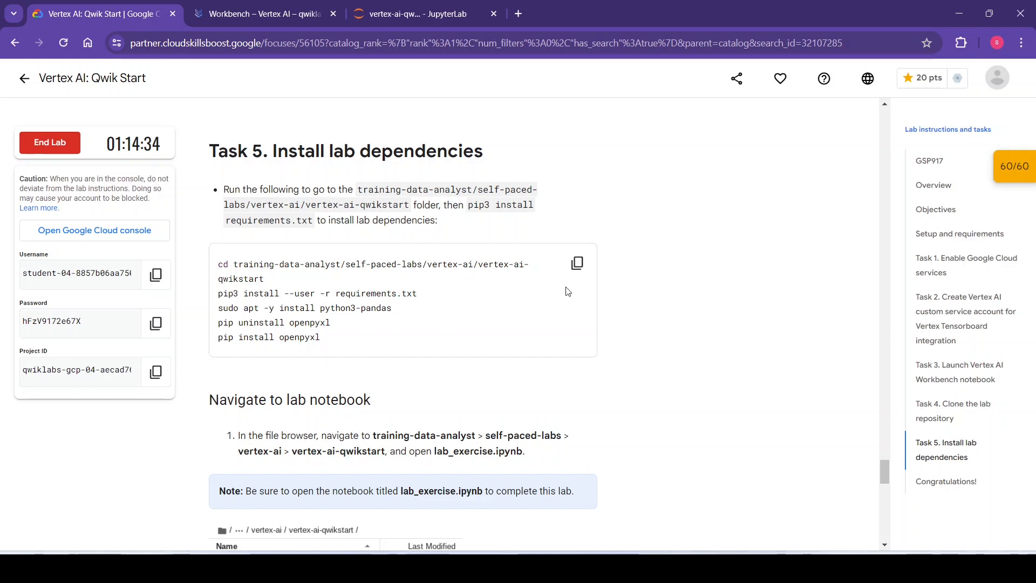
pyautogui.click(577, 263)
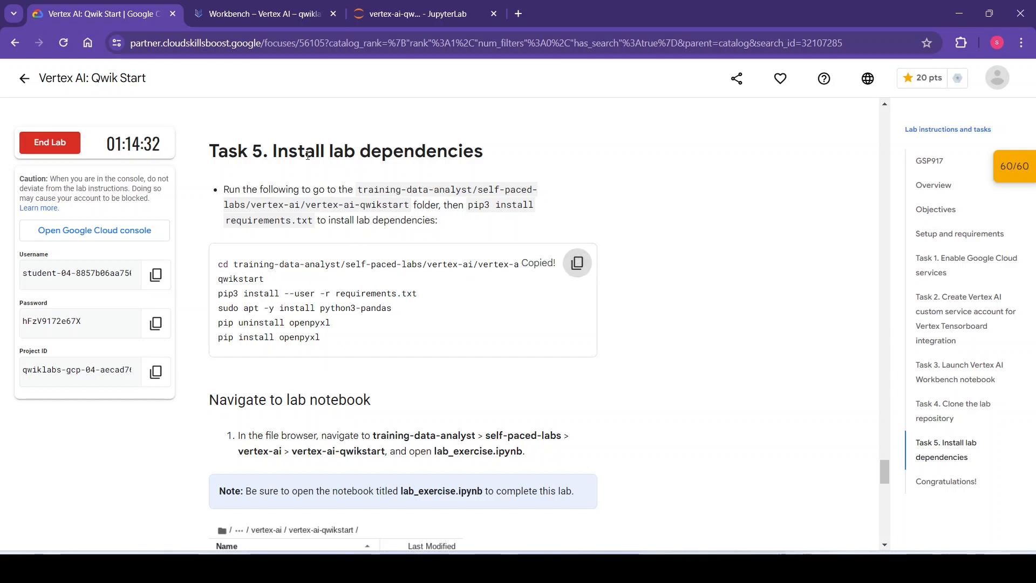
pyautogui.click(385, 5)
pyautogui.click(355, 193)
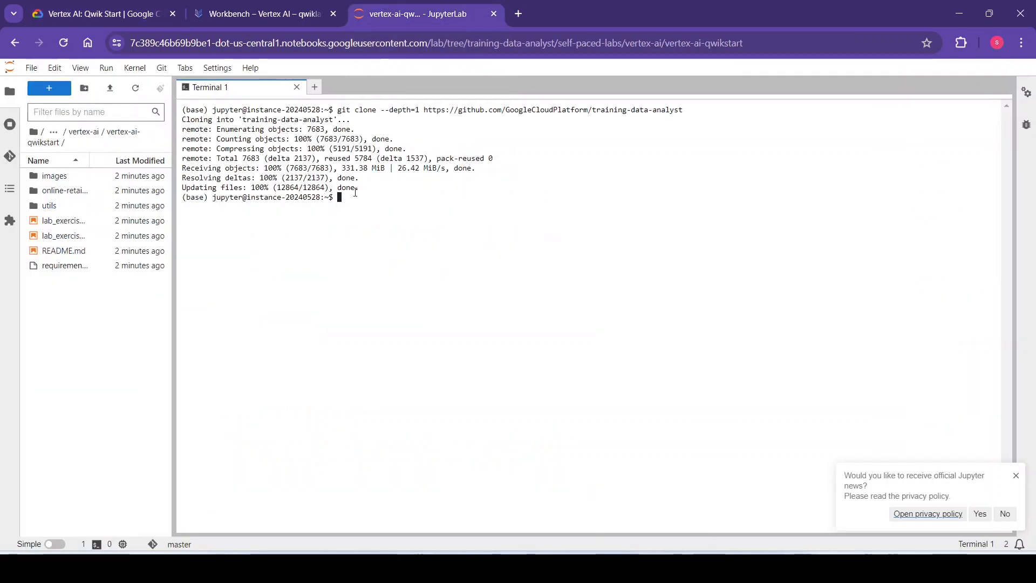
pyautogui.hotkey('ctrl', 'v')
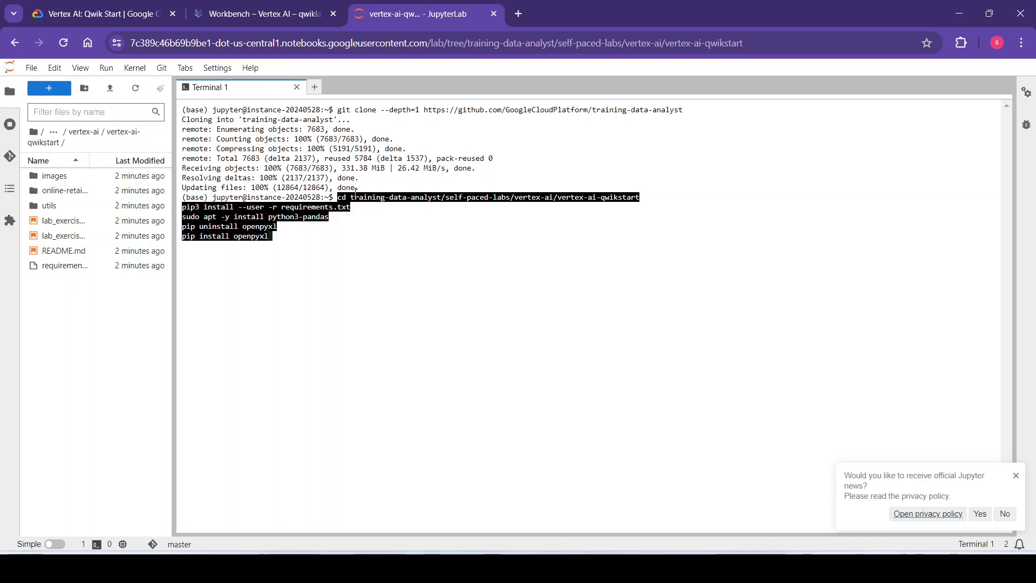
pyautogui.press('Return')
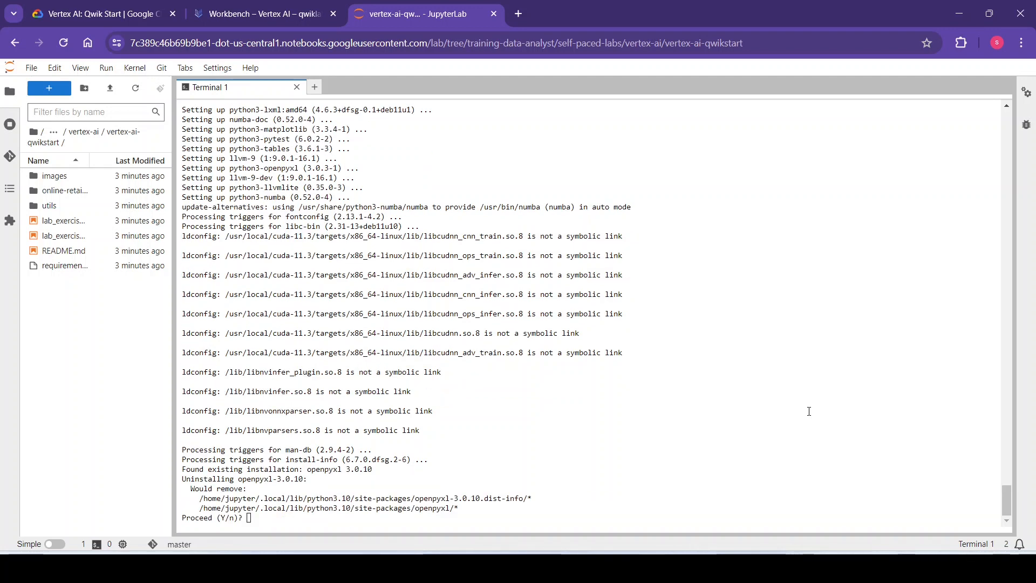
# Answer y to proceed with uninstalling the existing openpyxl package so the remaining install command can run.
pyautogui.click(303, 514)
pyautogui.write('y')
pyautogui.press('Return')
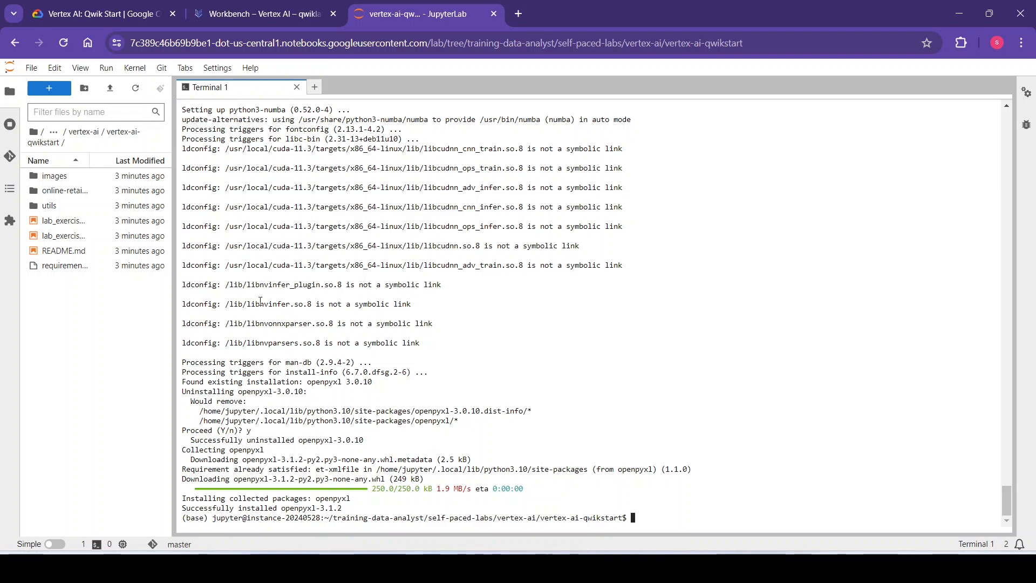
# Read the lab's Navigate to lab notebook instructions and open lab_exercise.ipynb from the vertex-ai-qwikstart folder in JupyterLab.
pyautogui.click(124, 4)
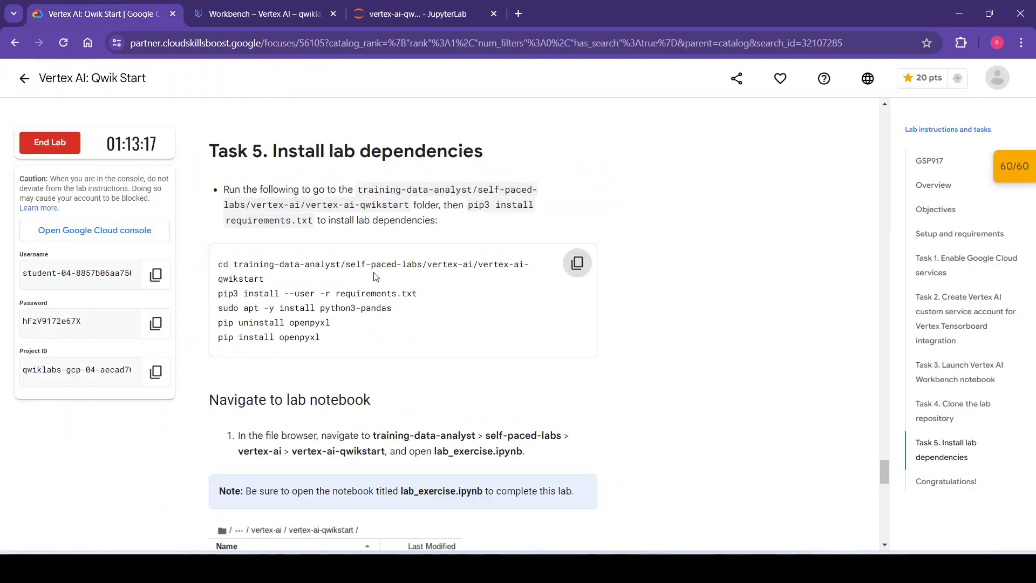
pyautogui.scroll(-1, 465, 387)
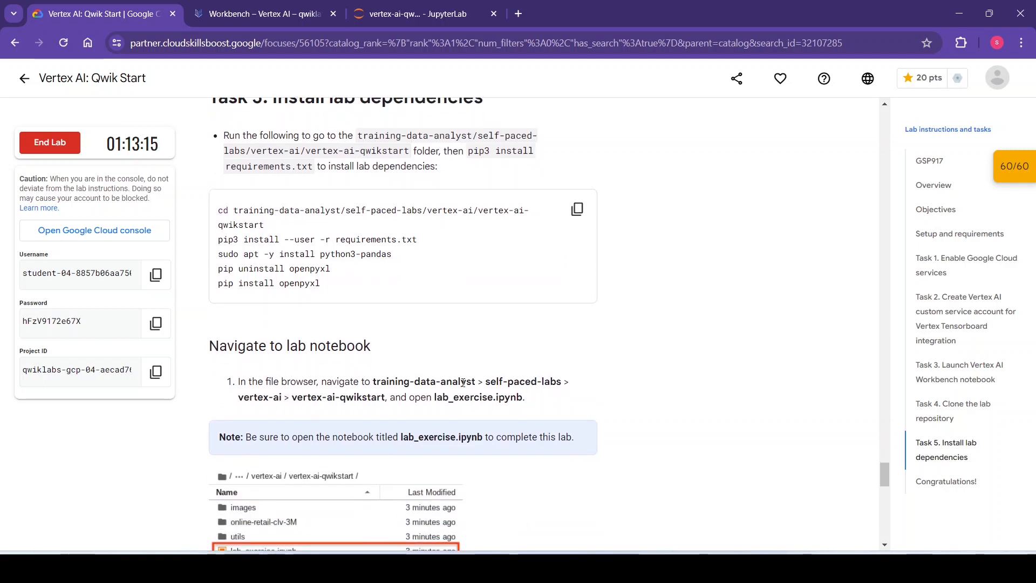
pyautogui.scroll(-3, 464, 387)
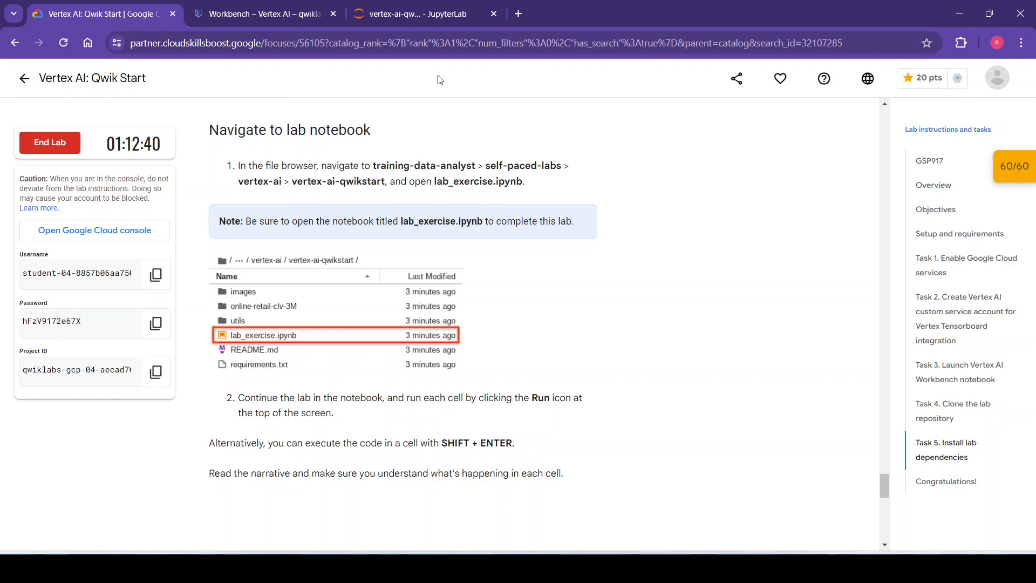
pyautogui.click(410, 13)
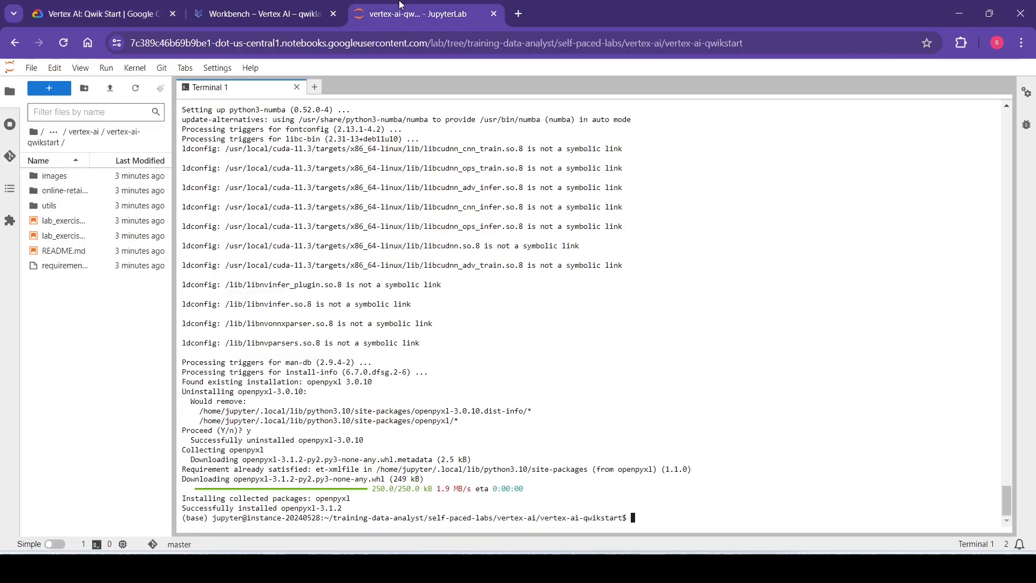
pyautogui.doubleClick(66, 237)
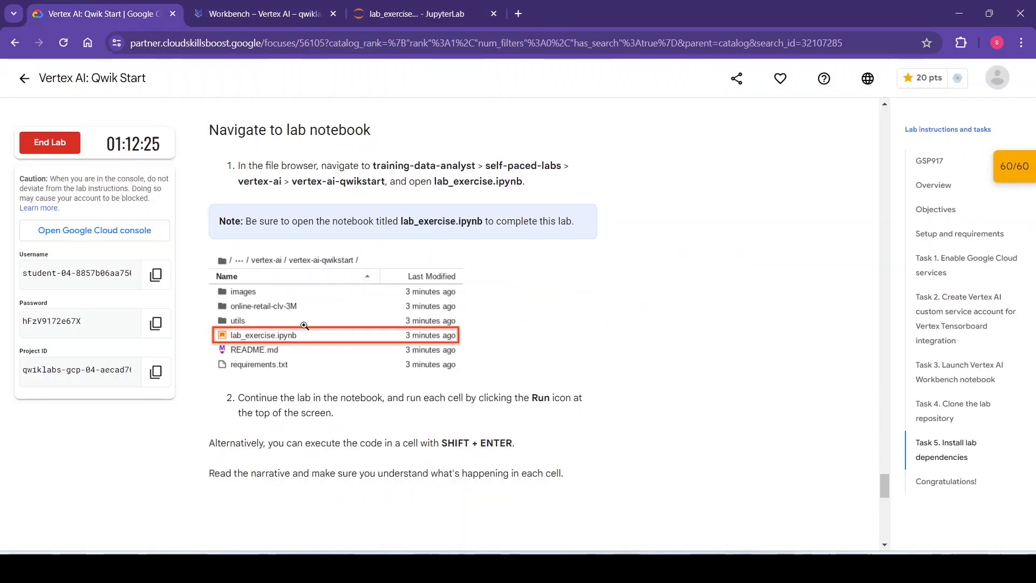
# Check the lab page's instructions on running notebook cells and return to lab_exercise.ipynb.
pyautogui.click(124, 13)
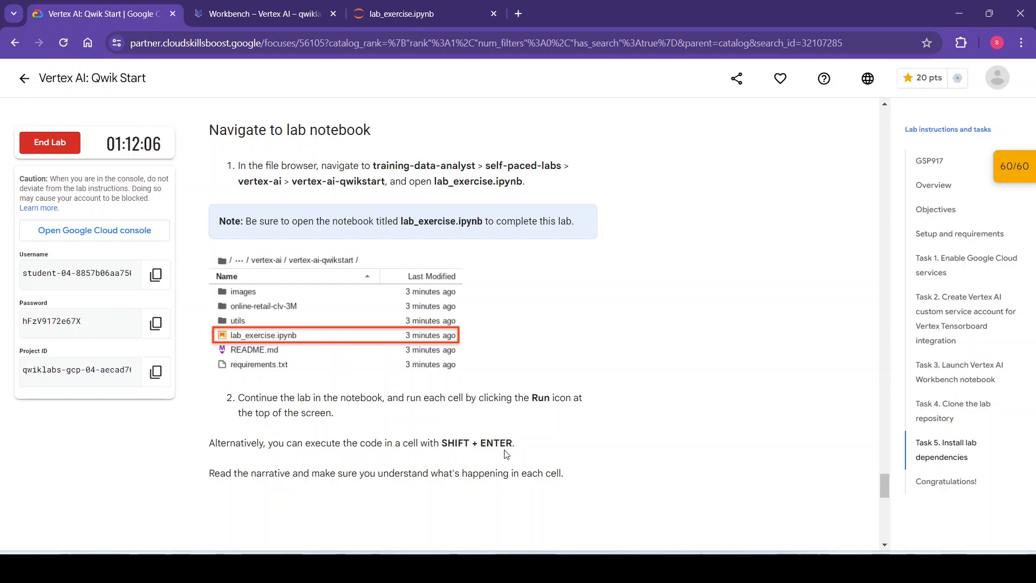
pyautogui.click(382, 5)
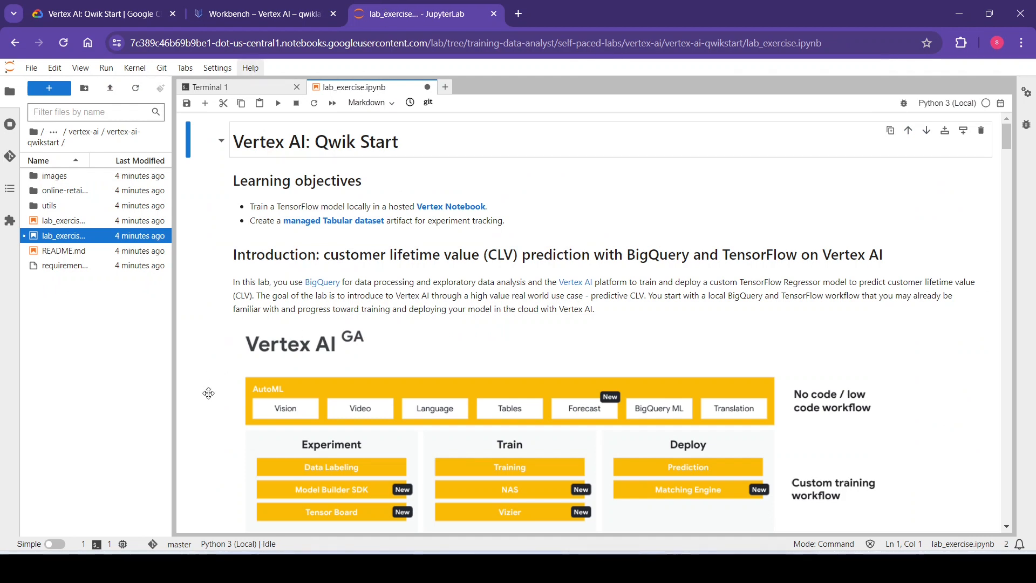
pyautogui.press('Down')
pyautogui.press('Down')
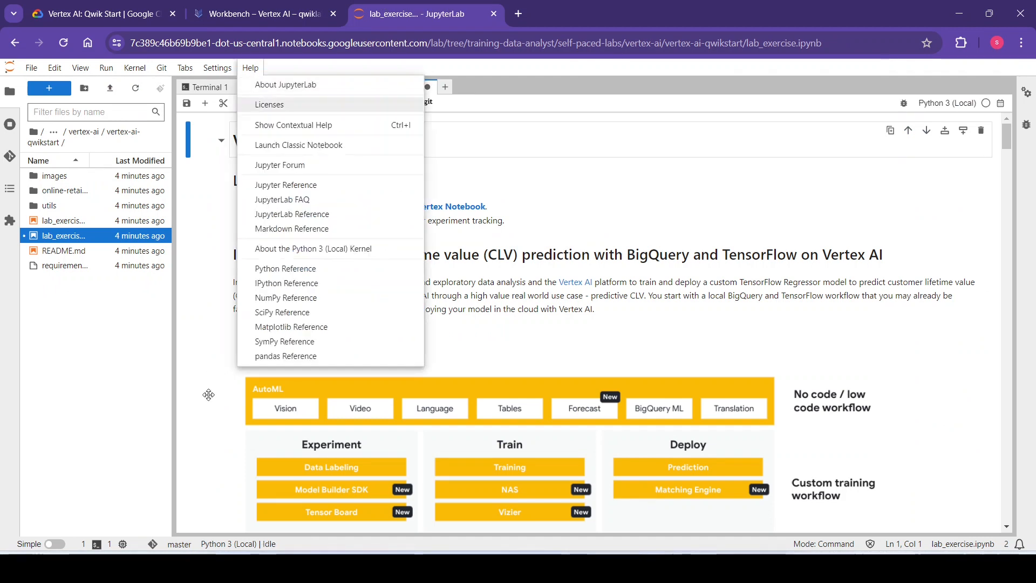
pyautogui.click(208, 394)
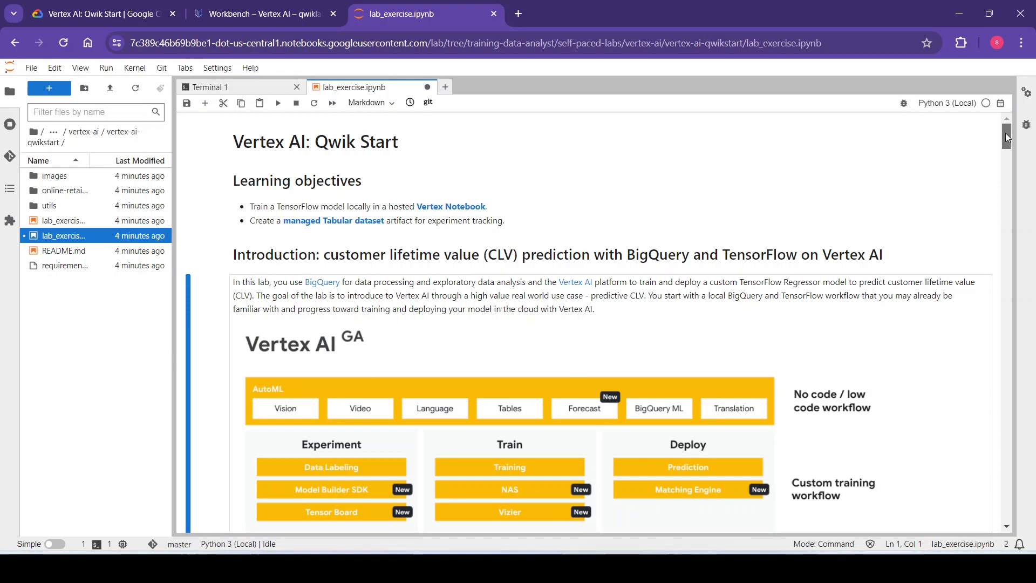
# Run the first three Define constants cells under Setup, covering PATH, PROJECT_ID with REGION 'us-central1', and GCS_BUCKET.
pyautogui.moveTo(1005, 133); pyautogui.dragTo(1014, 199)
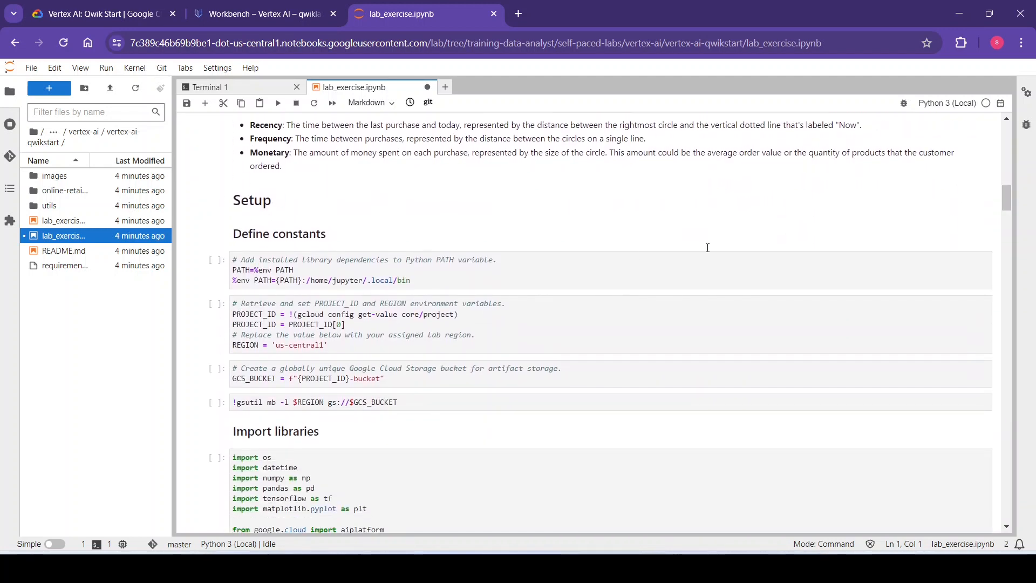
pyautogui.moveTo(1006, 192); pyautogui.dragTo(1007, 194)
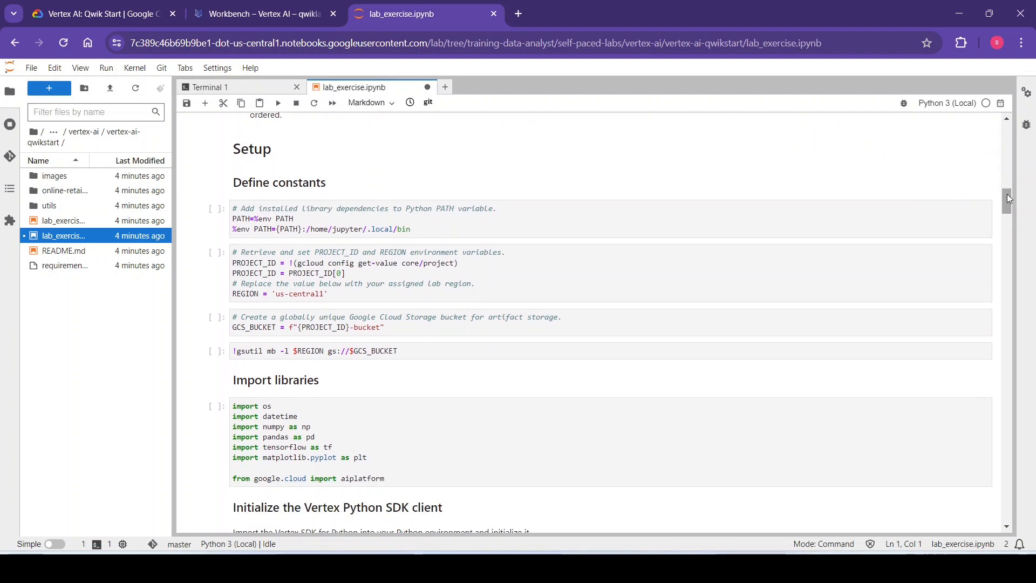
pyautogui.click(216, 222)
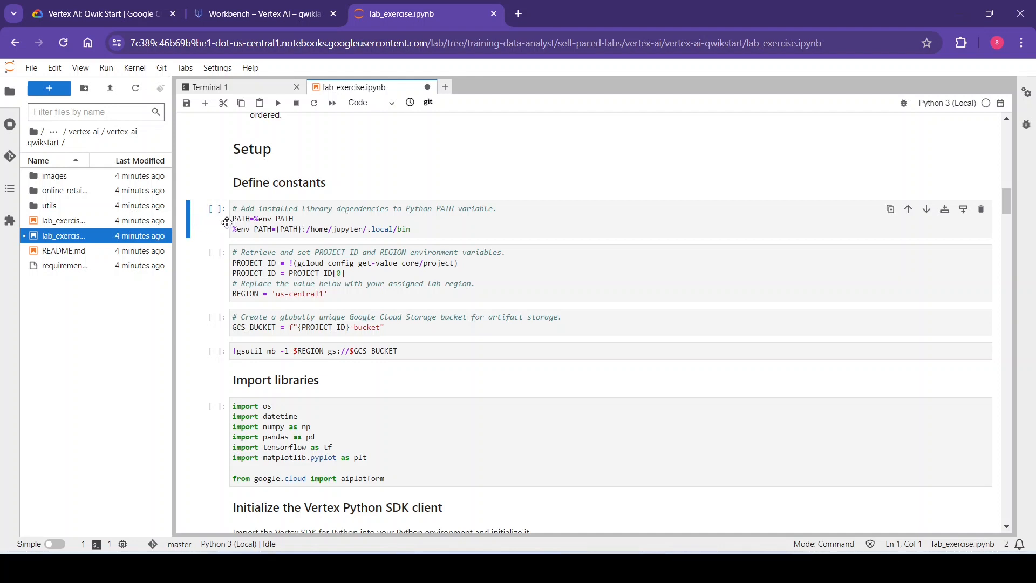
pyautogui.click(279, 104)
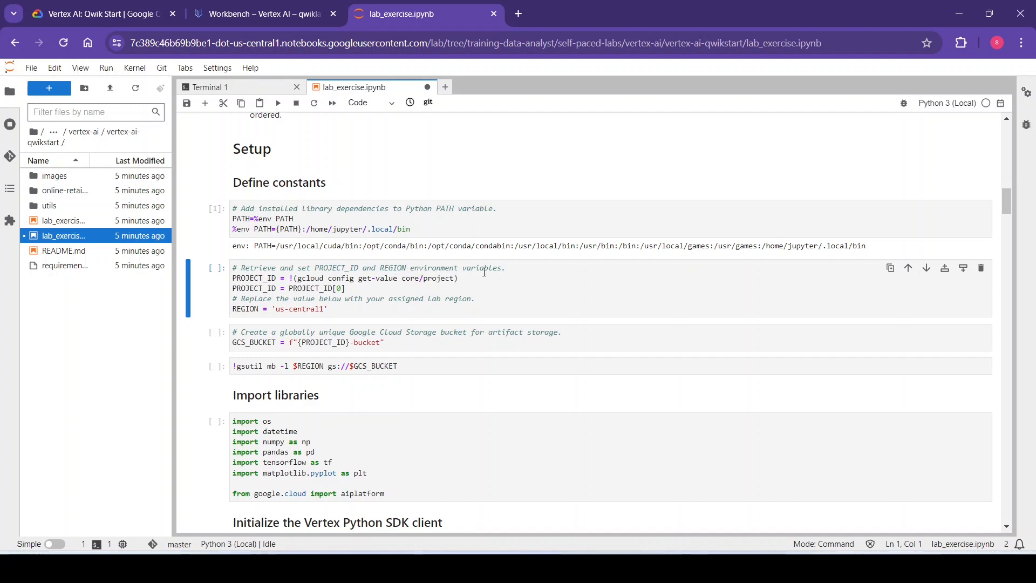
pyautogui.click(279, 103)
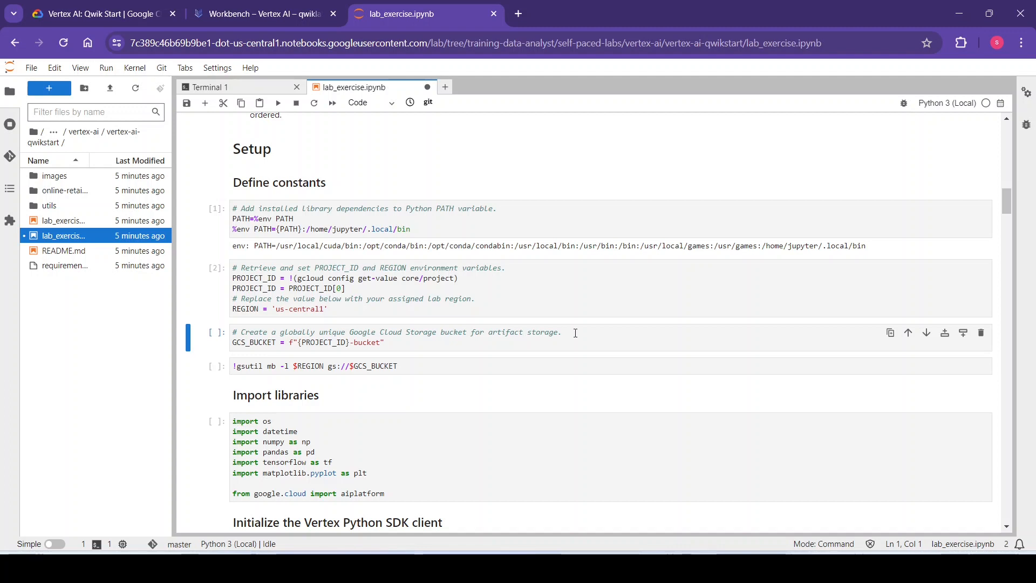
pyautogui.click(278, 104)
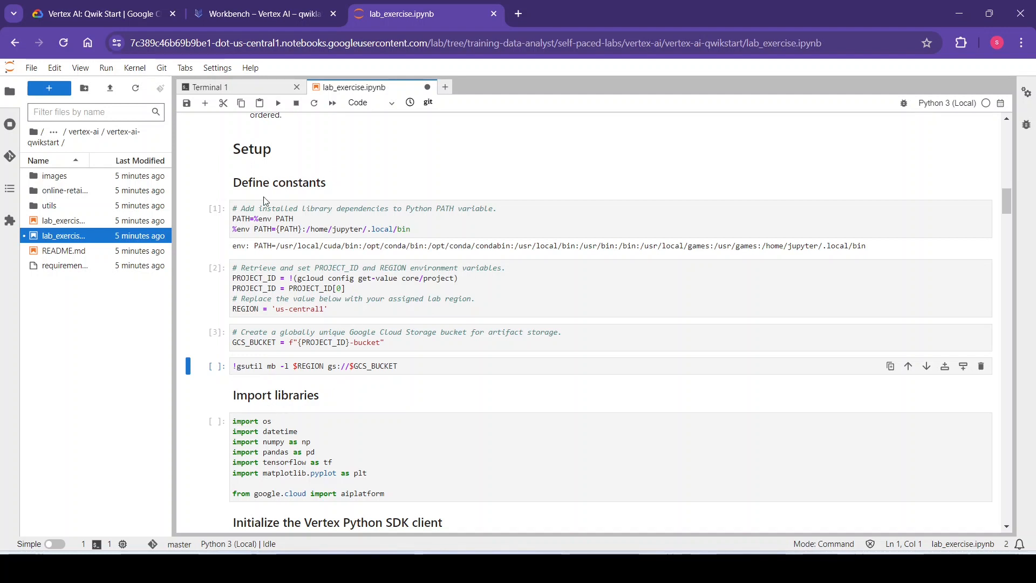
# Run the gsutil mb cell to create the GCS_BUCKET bucket in REGION, and run the Import libraries cell.
pyautogui.click(278, 104)
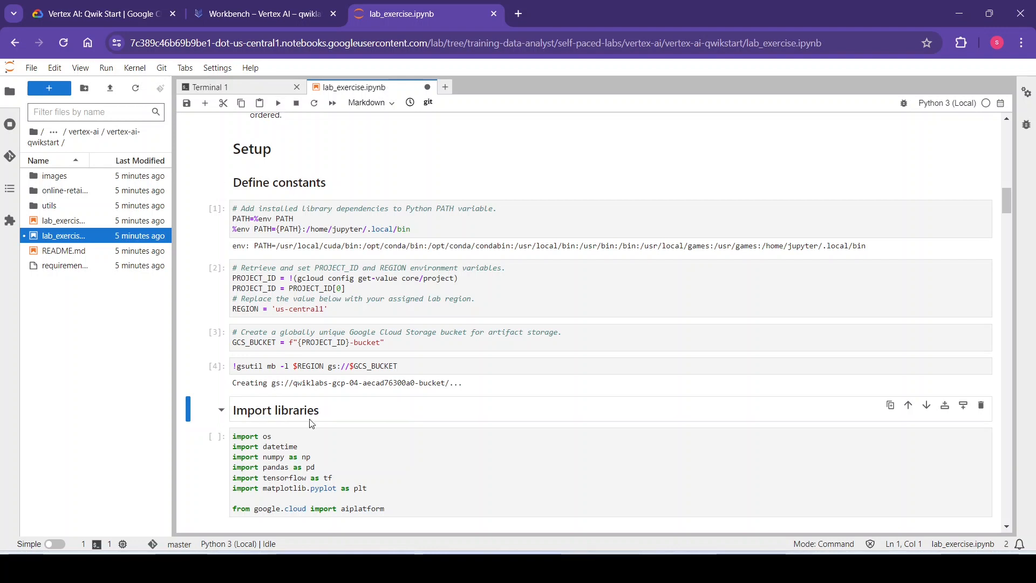
pyautogui.click(278, 107)
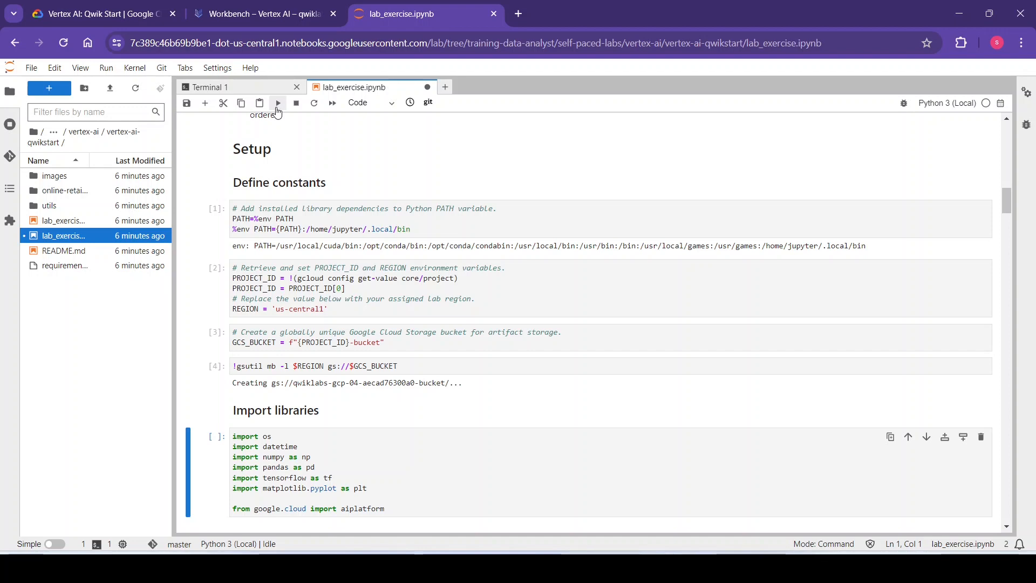
pyautogui.click(278, 104)
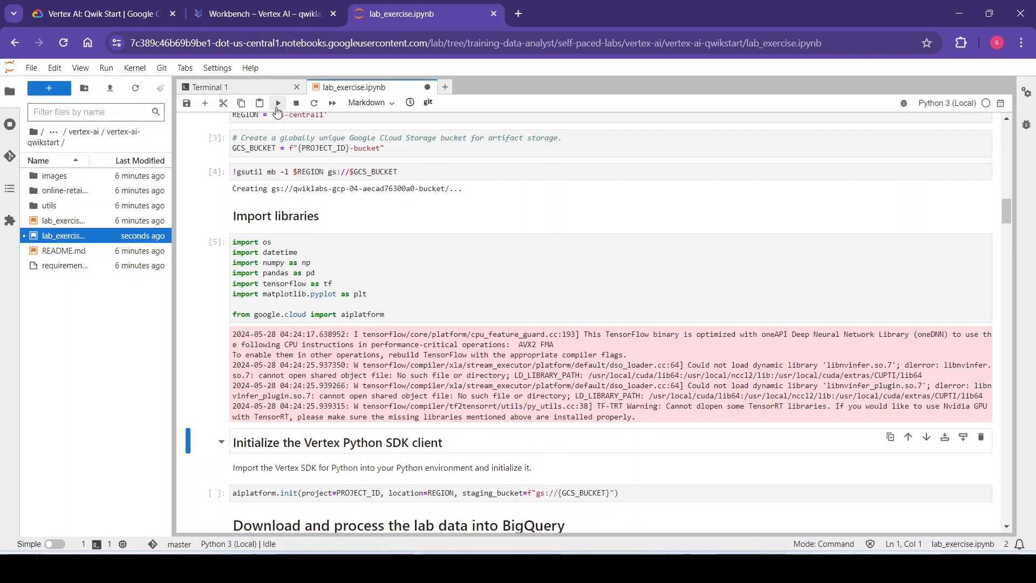
# Run the aiplatform.init cell to initialize the Vertex Python SDK client with PROJECT_ID, REGION and the staging bucket.
pyautogui.click(277, 110)
pyautogui.click(277, 110)
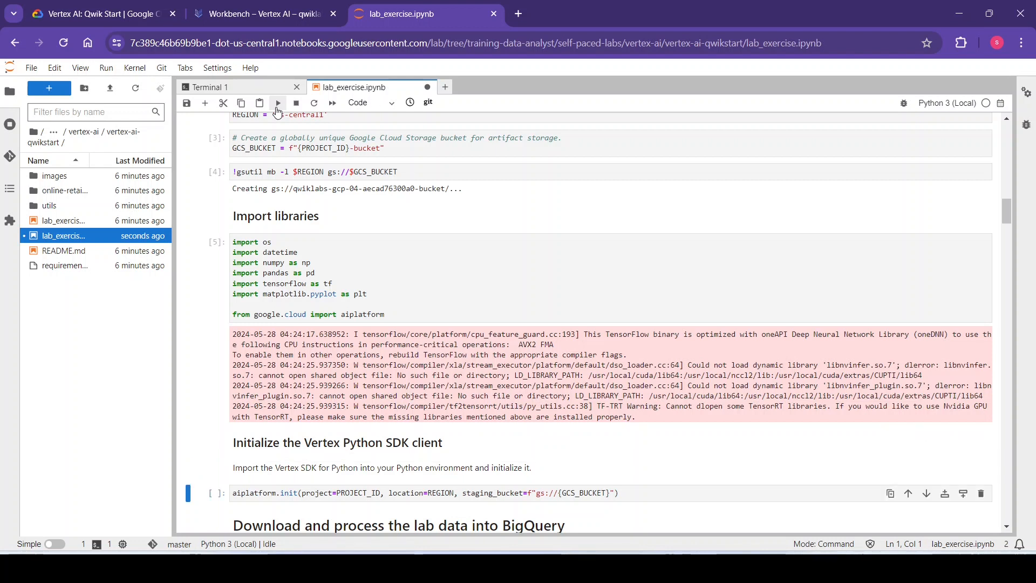
pyautogui.click(277, 110)
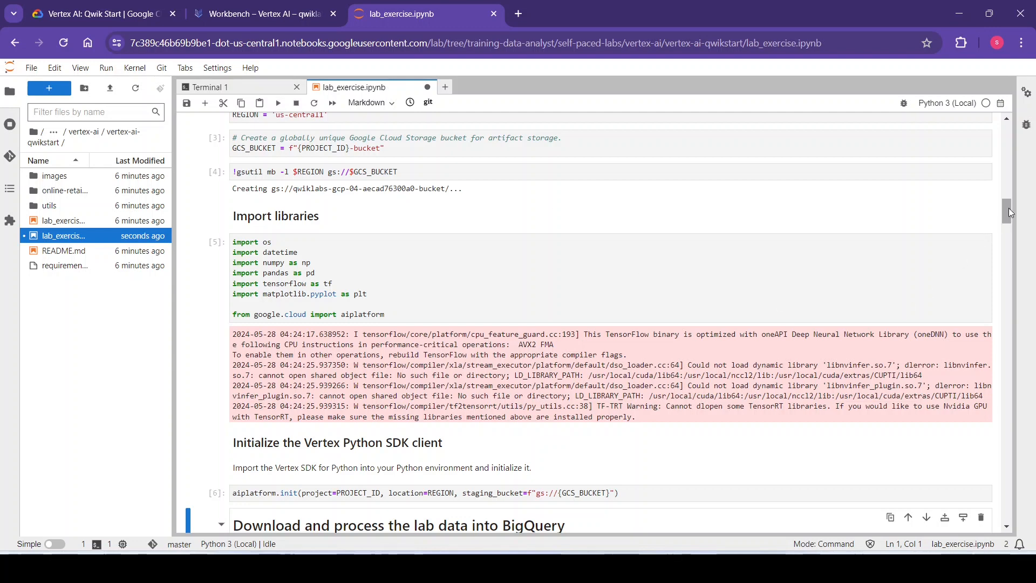
# Run the BigQuery constants cell under Data ingestion, defining the online_retail dataset and its raw, clean and ML table names.
pyautogui.moveTo(1010, 209); pyautogui.dragTo(1010, 224)
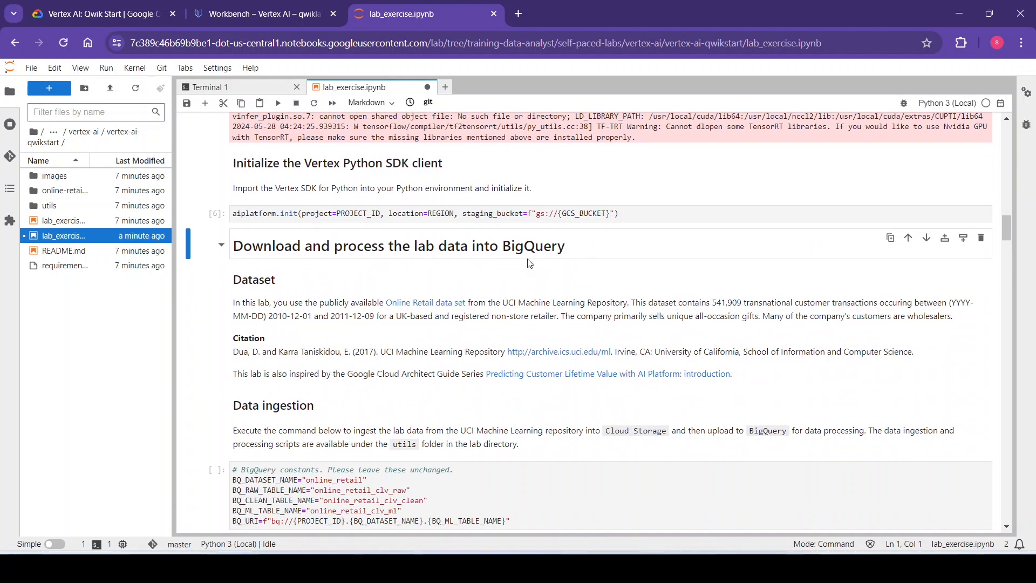
pyautogui.click(280, 104)
pyautogui.click(281, 103)
pyautogui.click(281, 104)
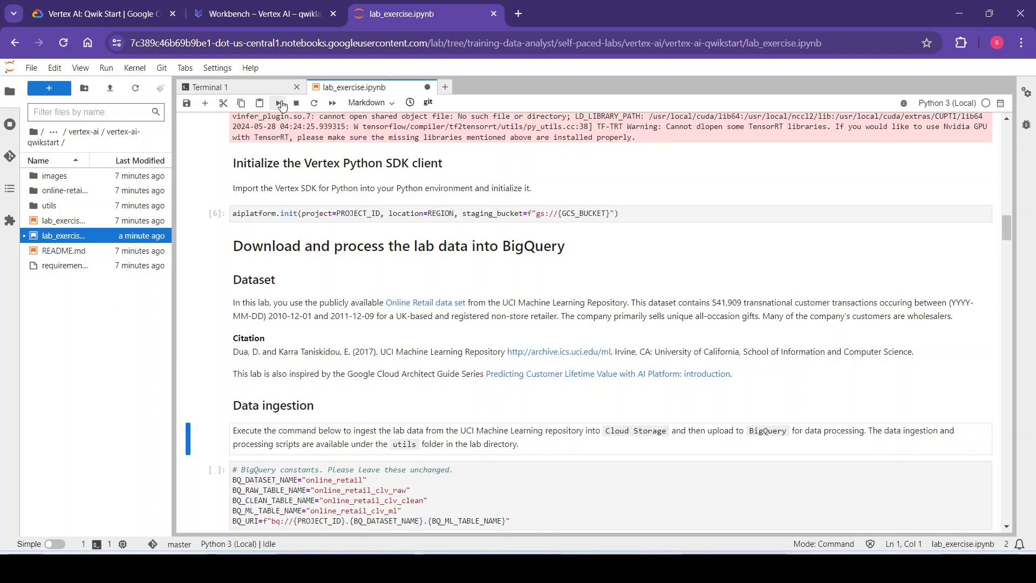
pyautogui.click(280, 103)
pyautogui.click(281, 104)
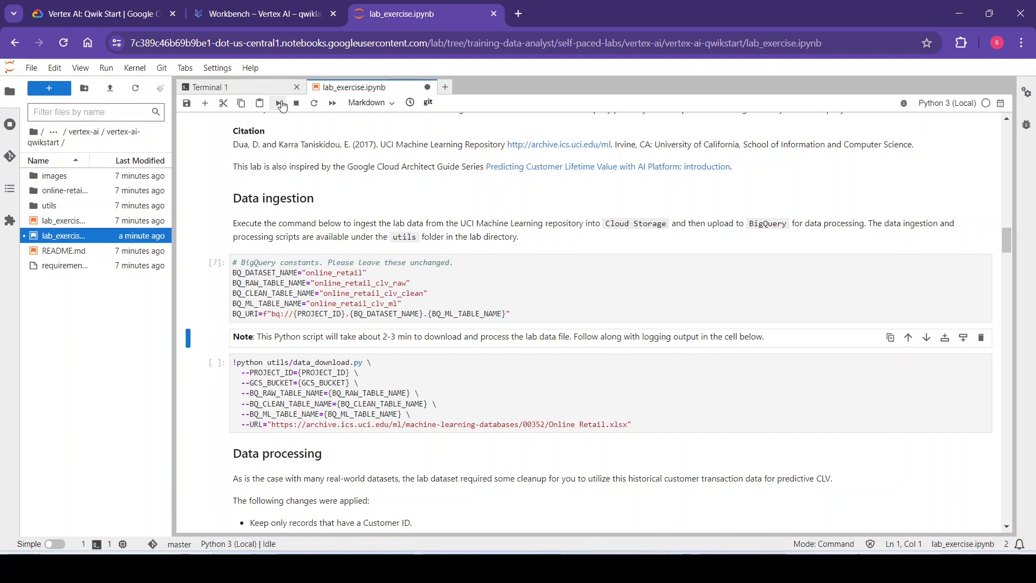
# Run the utils/data_download.py cell to load the Online Retail data into Cloud Storage and BigQuery, and review its log output.
pyautogui.click(280, 104)
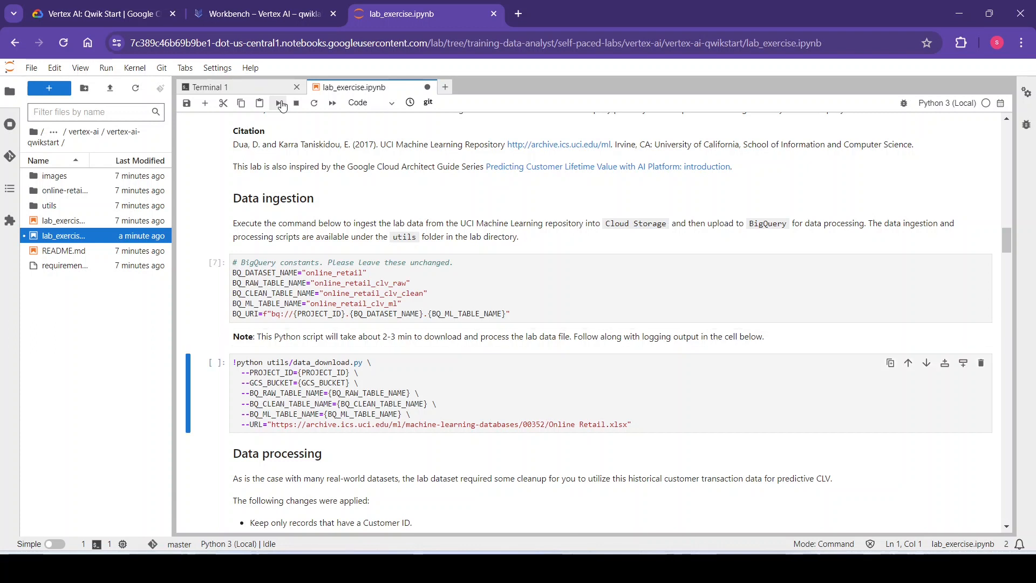
pyautogui.click(280, 104)
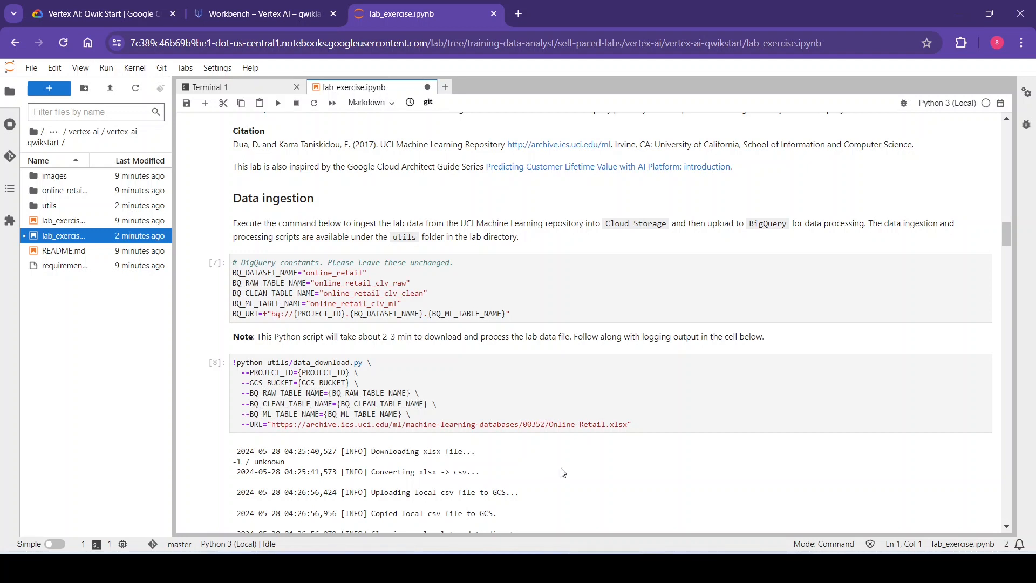
pyautogui.moveTo(1007, 225); pyautogui.dragTo(1009, 247)
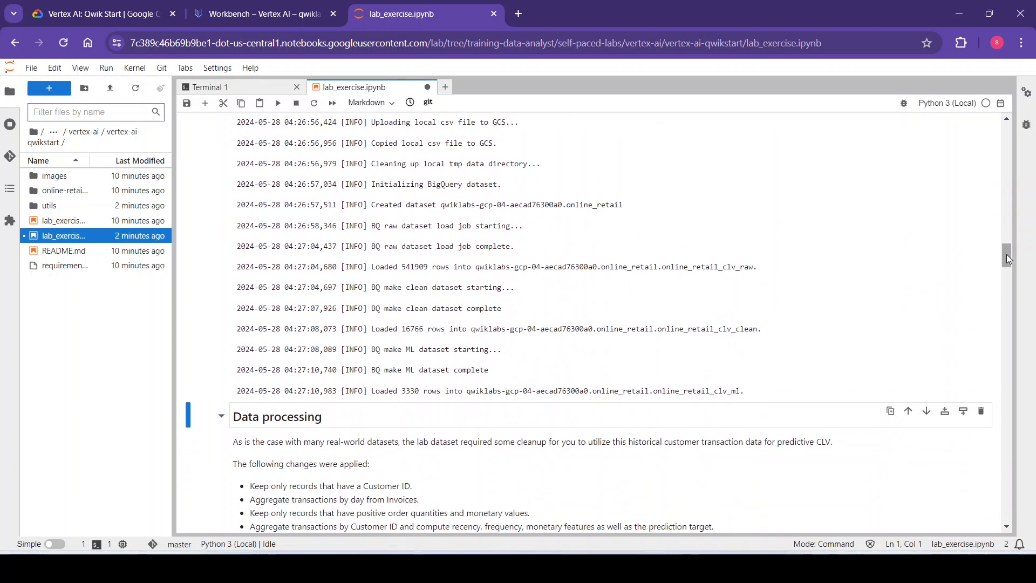
pyautogui.moveTo(1009, 247); pyautogui.dragTo(1009, 267)
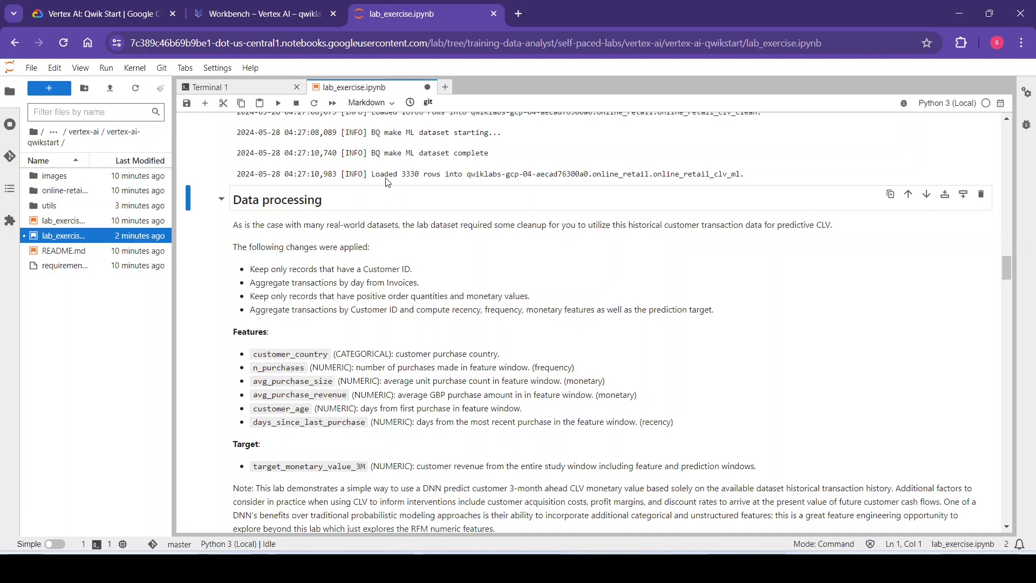
# Advance past the Data processing notes and run the Recency query selecting days_since_last_purchase from online_retail.online_retail_clv_ml.
pyautogui.click(276, 103)
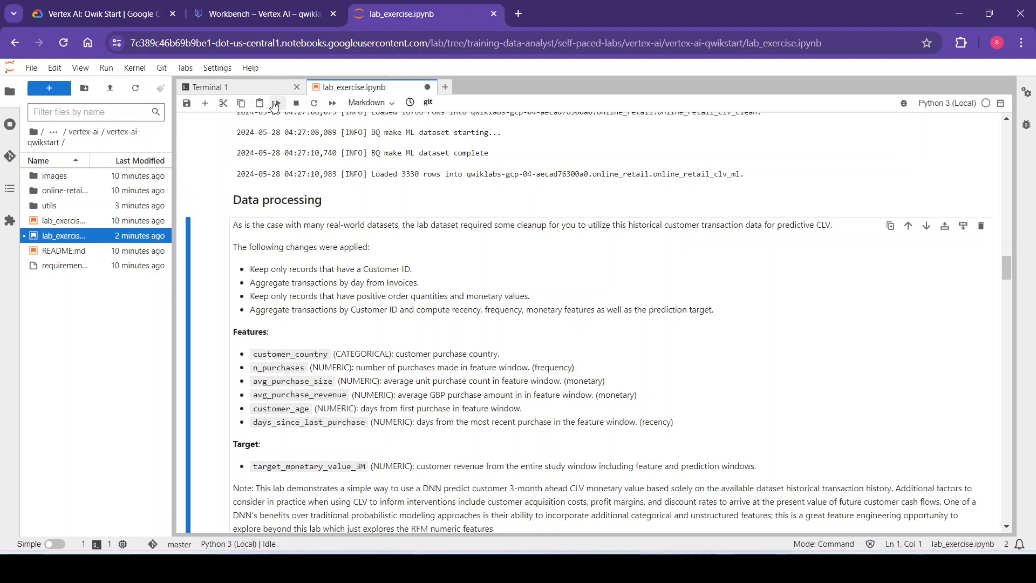
pyautogui.click(276, 103)
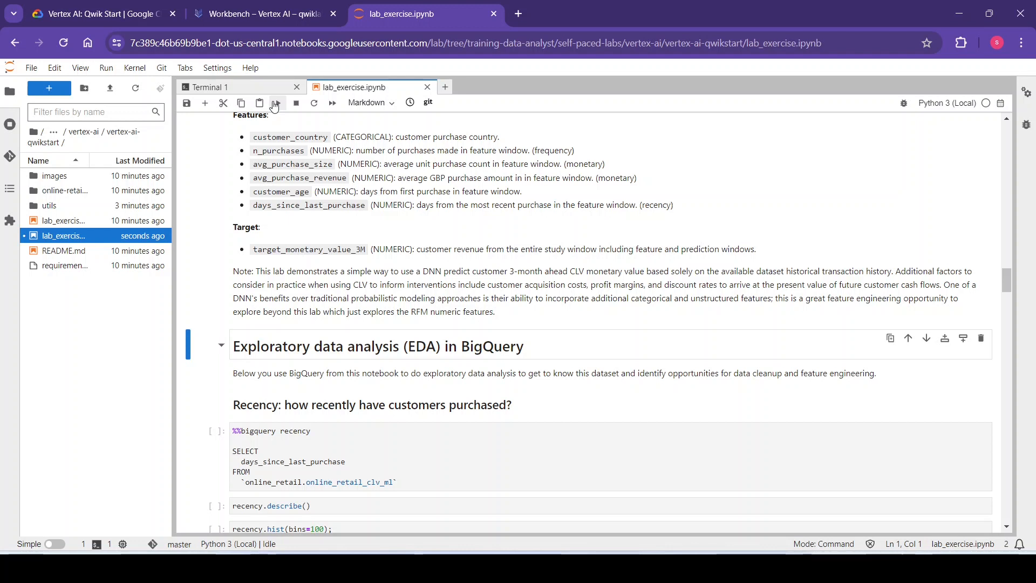
pyautogui.click(276, 106)
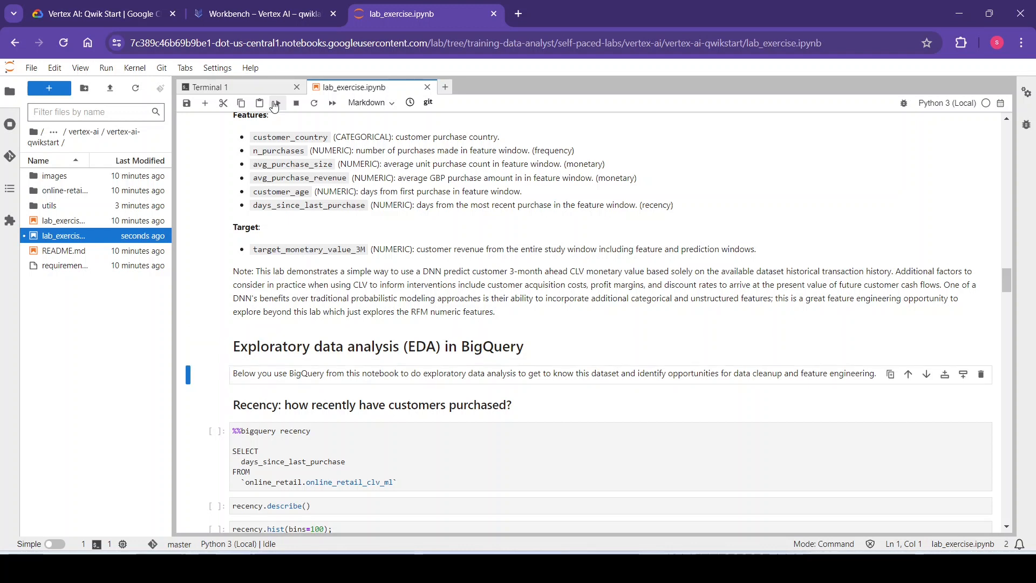
pyautogui.click(276, 106)
pyautogui.click(275, 106)
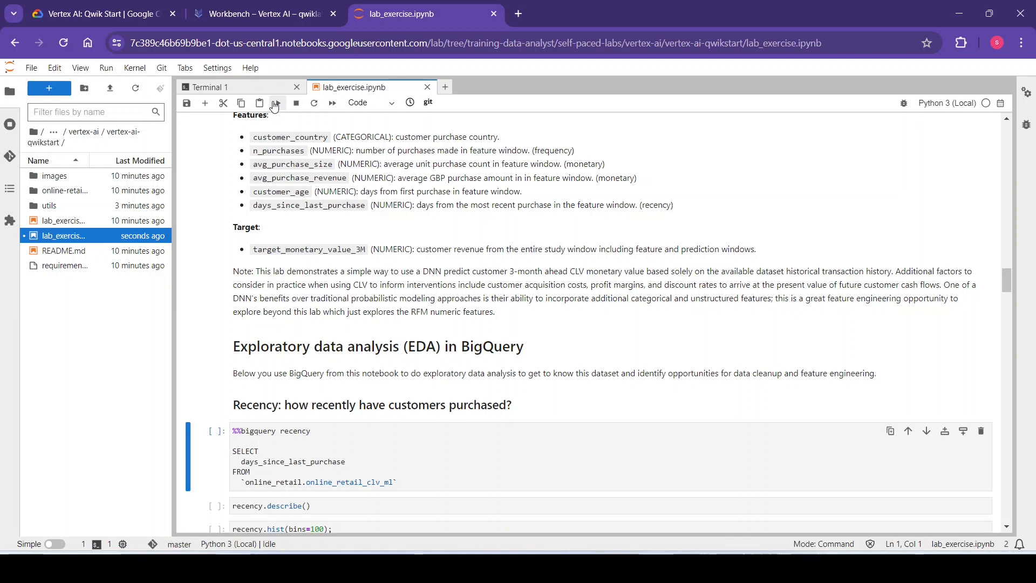
pyautogui.click(276, 105)
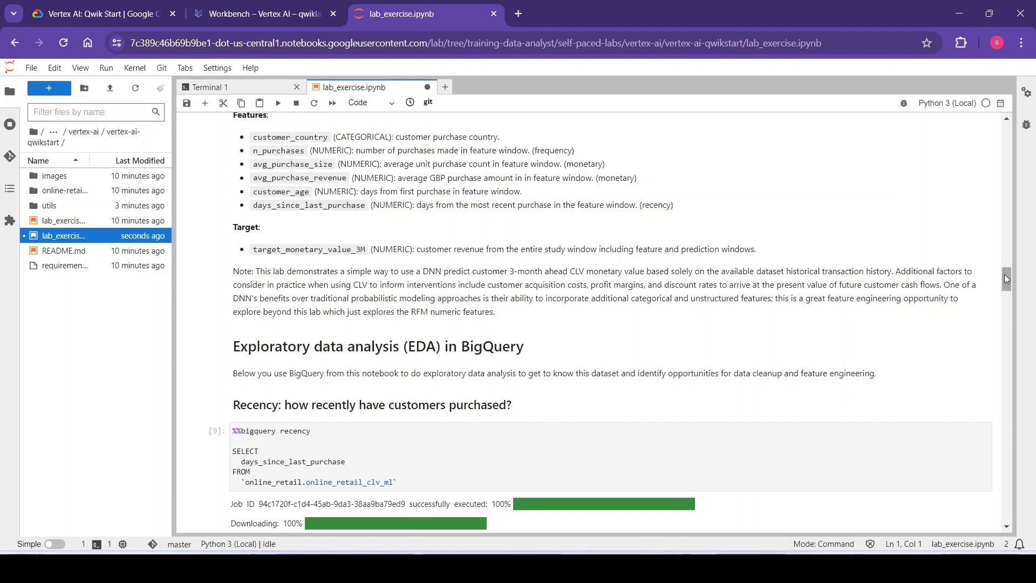
# Run recency.describe() and recency.hist(bins=100) to summarize and plot the days since last purchase.
pyautogui.scroll(-3, 1005, 276)
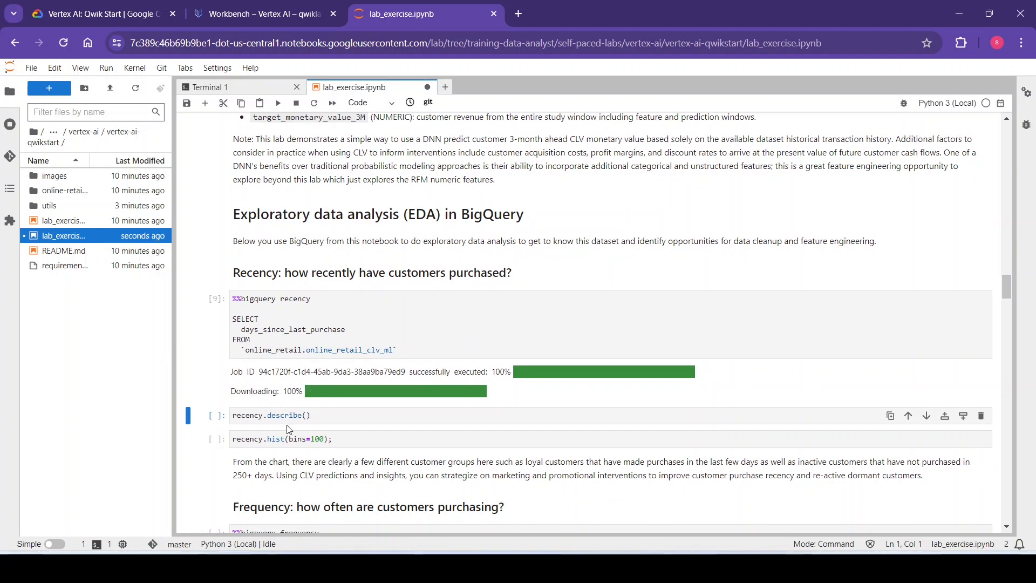
pyautogui.click(278, 104)
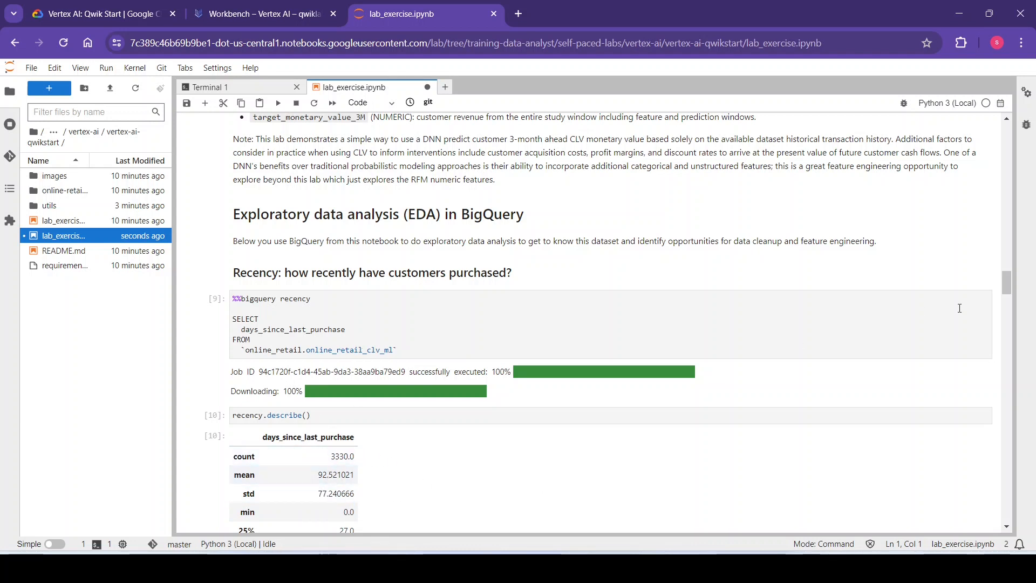
pyautogui.moveTo(1010, 276); pyautogui.dragTo(1012, 284)
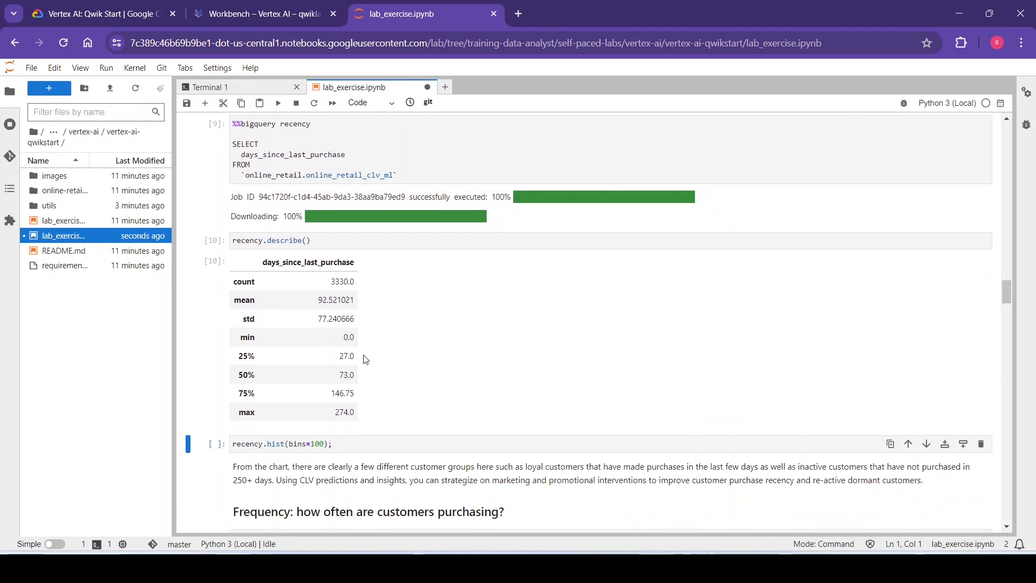
pyautogui.click(278, 104)
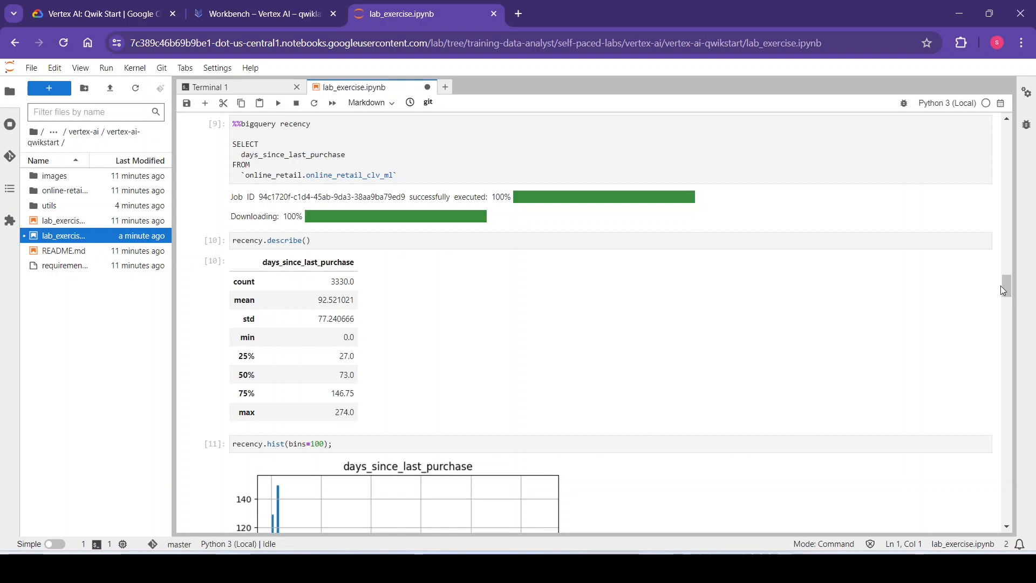
# Run the Frequency section's cells: the n_purchases query, frequency.describe() and frequency.hist(bins=100).
pyautogui.moveTo(1006, 285); pyautogui.dragTo(1014, 318)
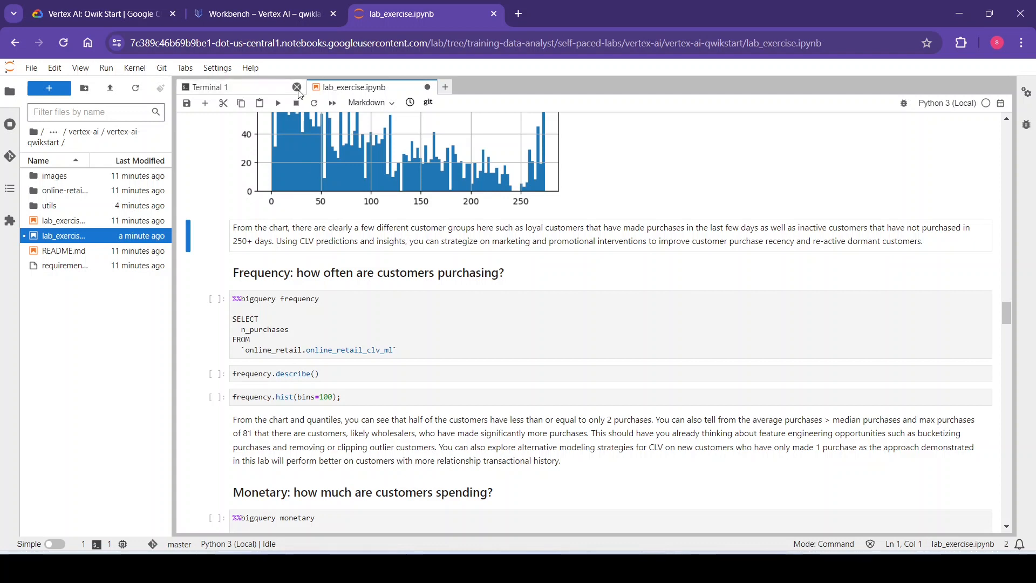
pyautogui.click(279, 104)
pyautogui.click(279, 103)
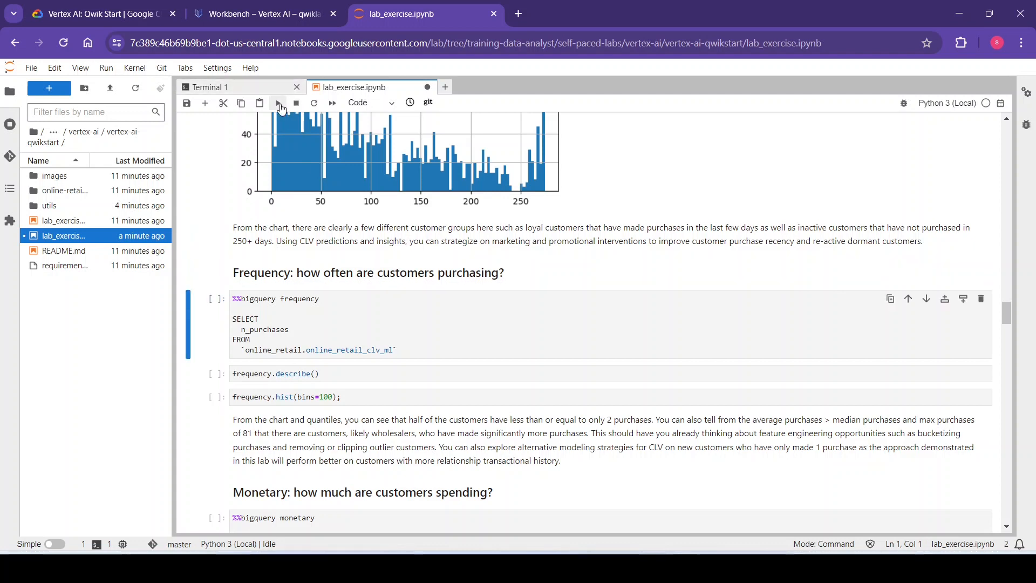
pyautogui.click(279, 104)
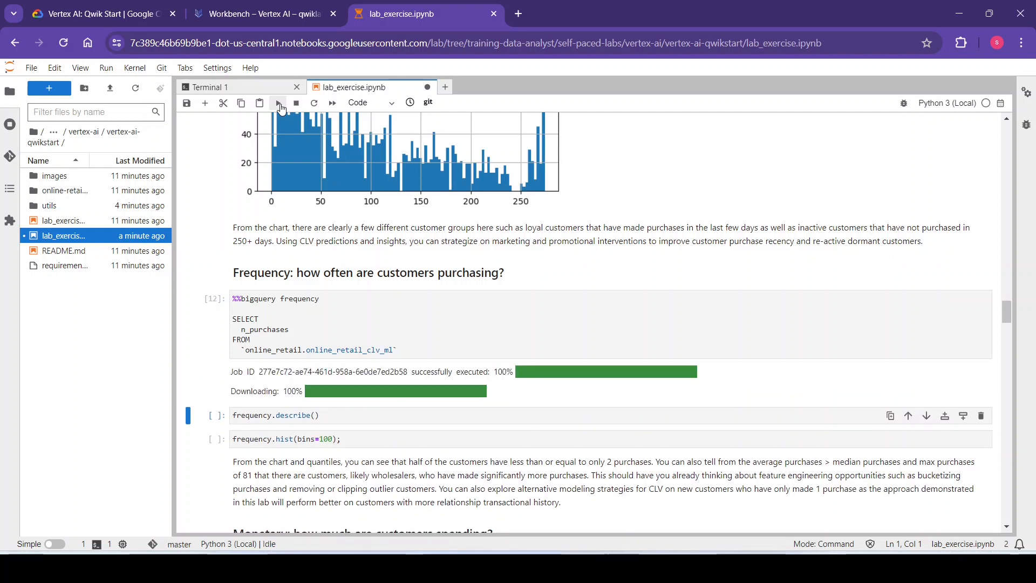
pyautogui.click(280, 105)
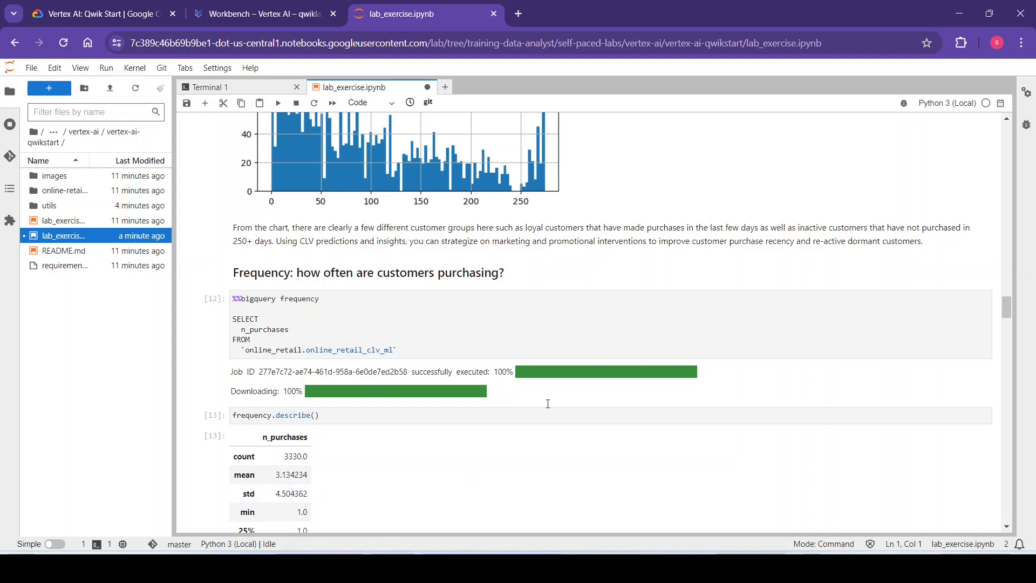
pyautogui.moveTo(1005, 307); pyautogui.dragTo(1008, 319)
pyautogui.click(277, 104)
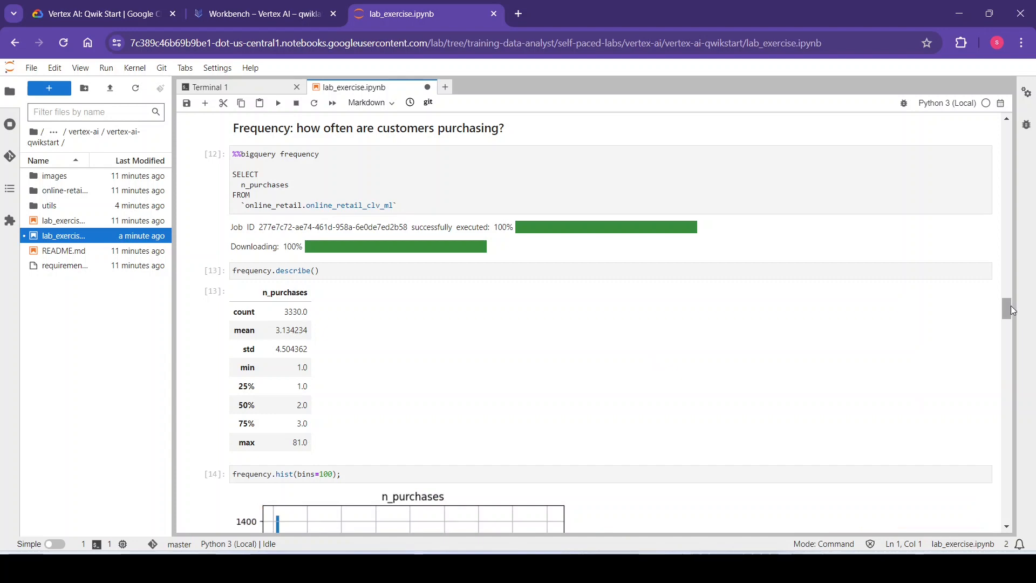
# Run the Monetary section's cells: the target_monetary_value_3M query, monetary.describe() and the box plot.
pyautogui.moveTo(1008, 311); pyautogui.dragTo(1009, 335)
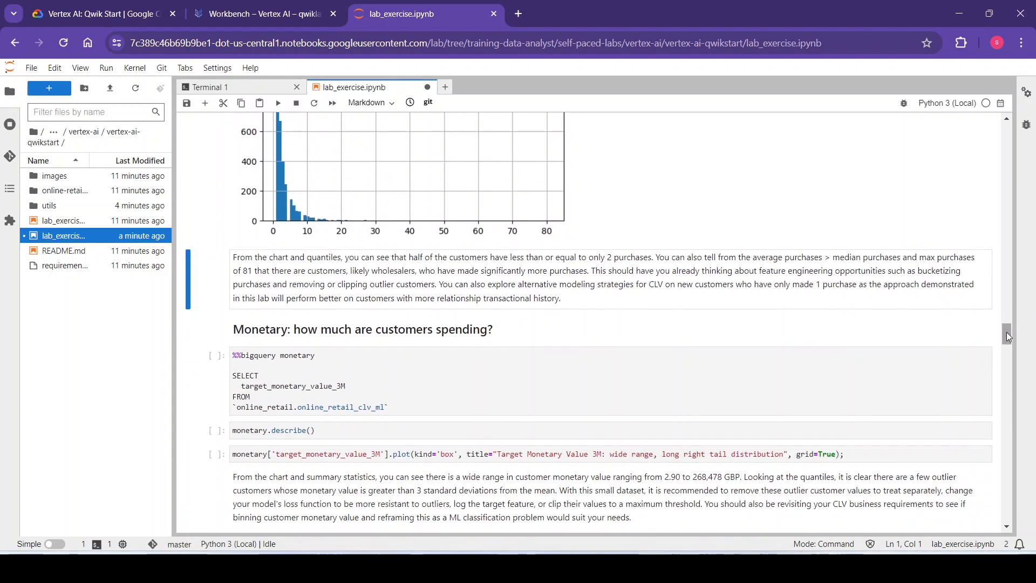
pyautogui.click(279, 103)
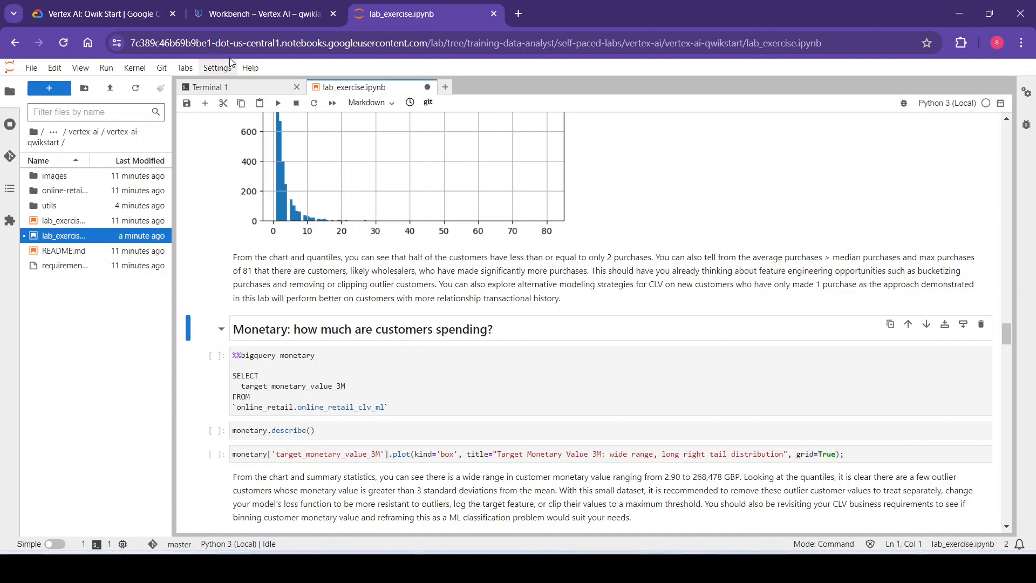
pyautogui.click(279, 103)
pyautogui.click(278, 106)
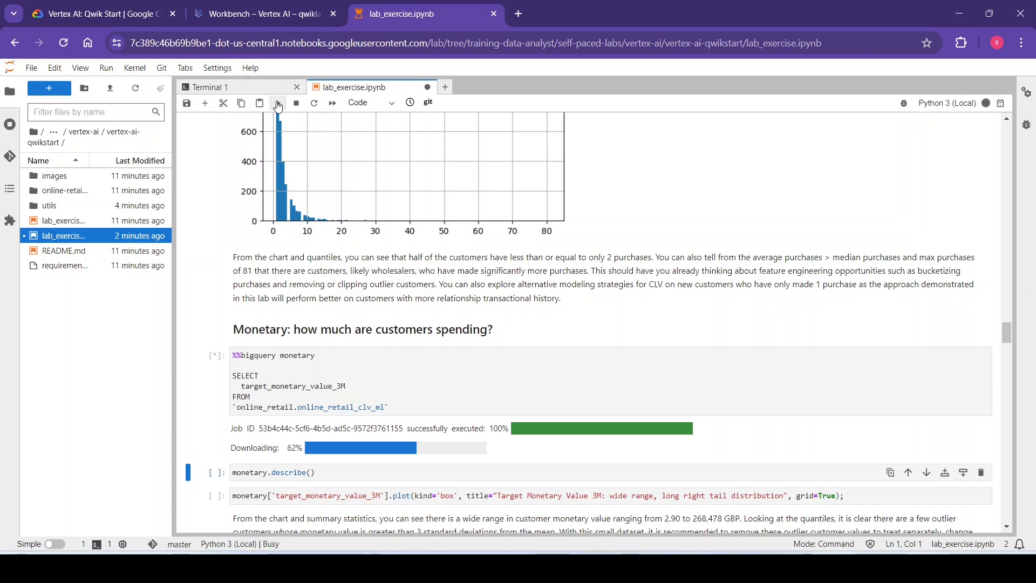
pyautogui.click(278, 105)
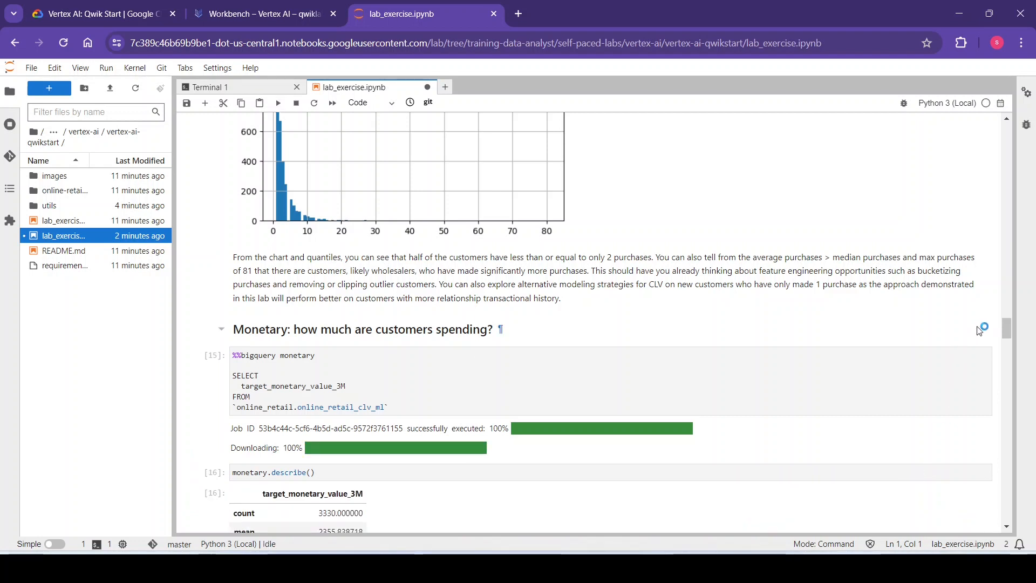
pyautogui.moveTo(1005, 327); pyautogui.dragTo(1006, 339)
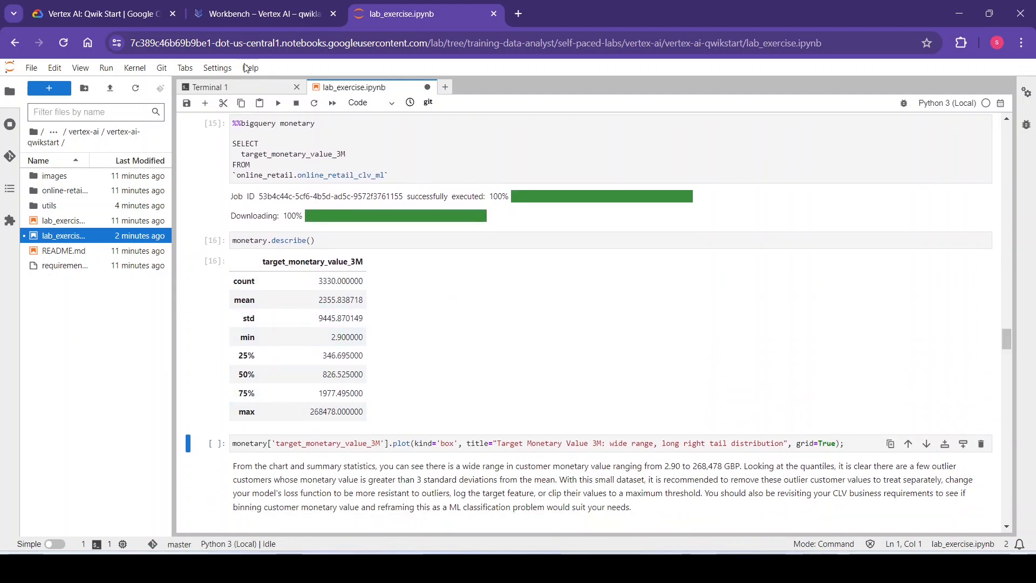
pyautogui.click(278, 103)
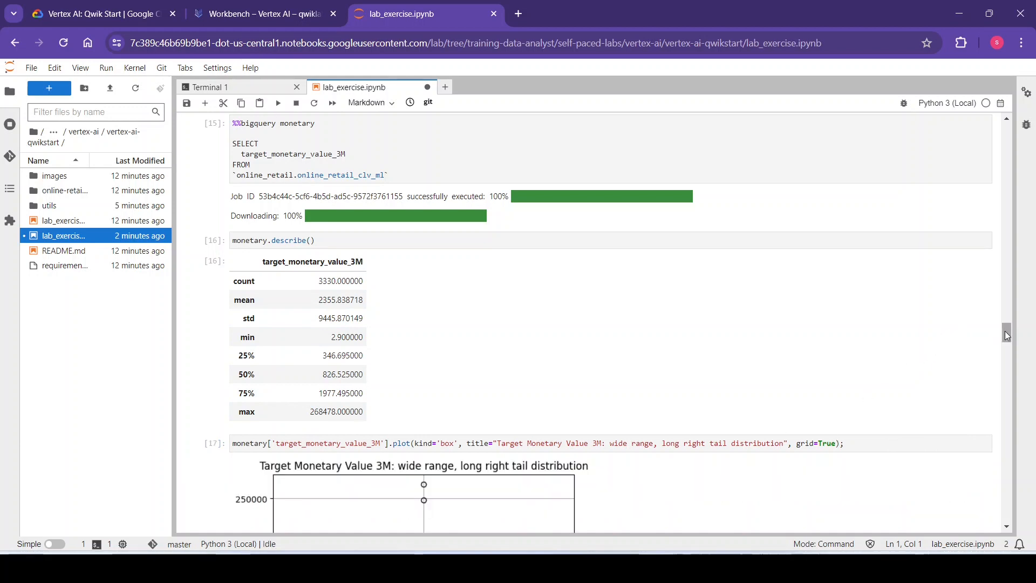
# Advance past the "Establish a simple model performance baseline" notes and run the query computing the baseline MAE, MSE and RMSE.
pyautogui.moveTo(1006, 330); pyautogui.dragTo(1009, 359)
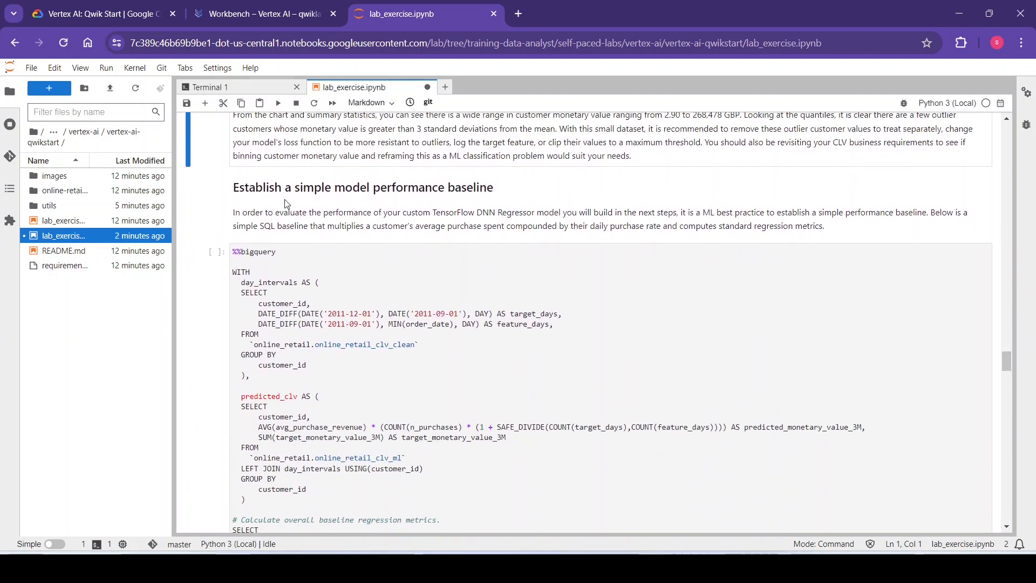
pyautogui.click(279, 104)
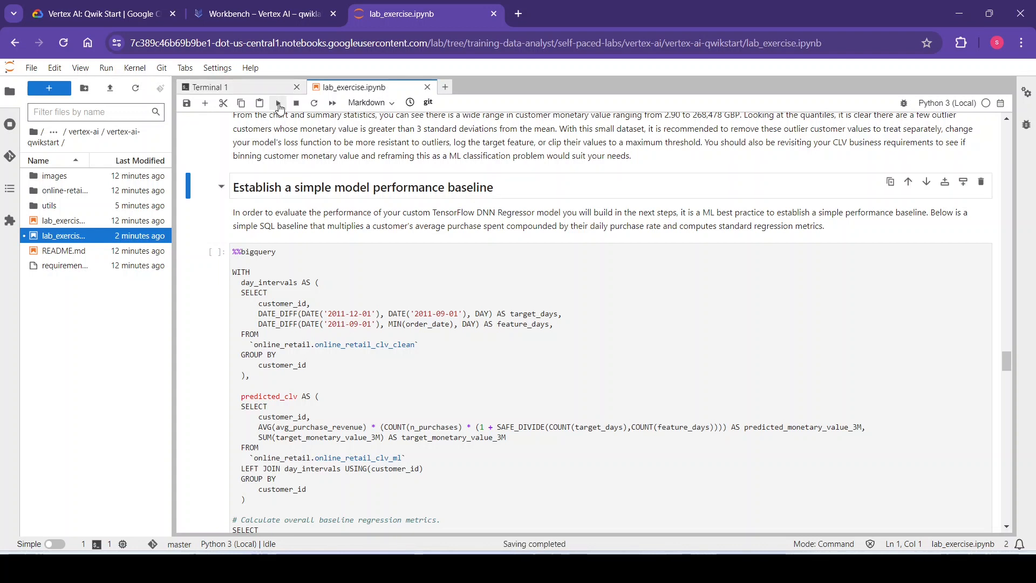
pyautogui.click(279, 104)
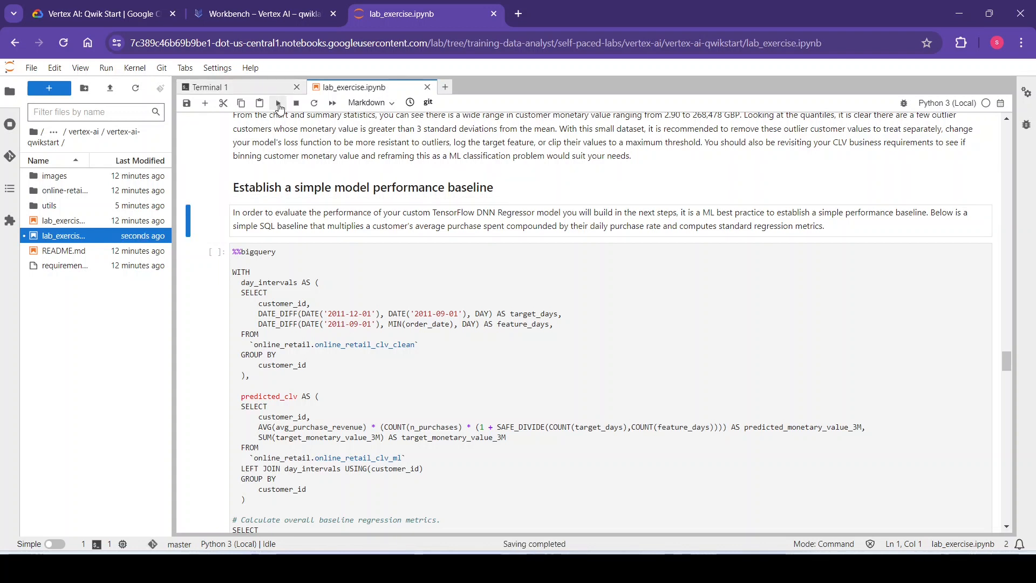
pyautogui.click(278, 103)
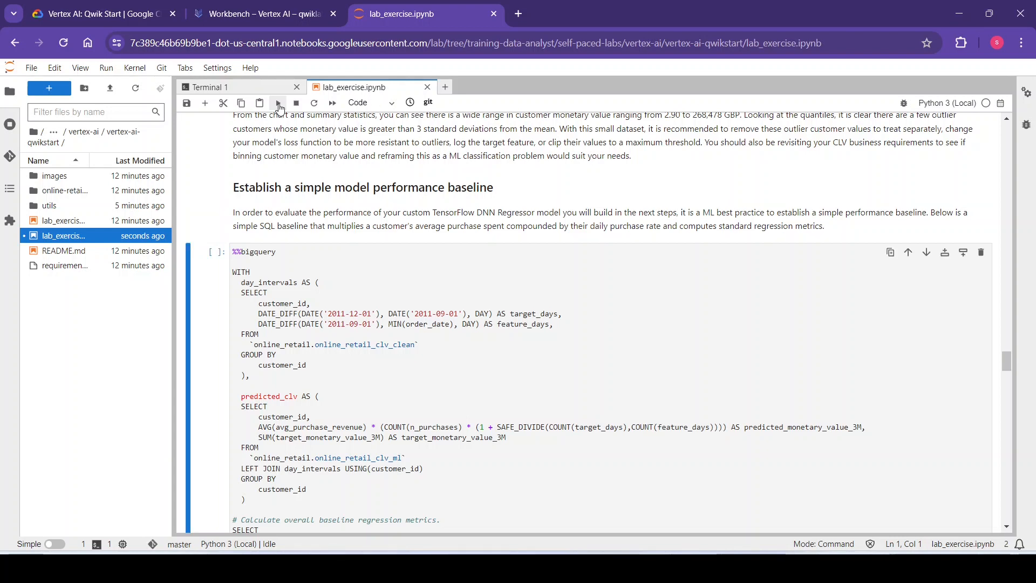
pyautogui.click(280, 108)
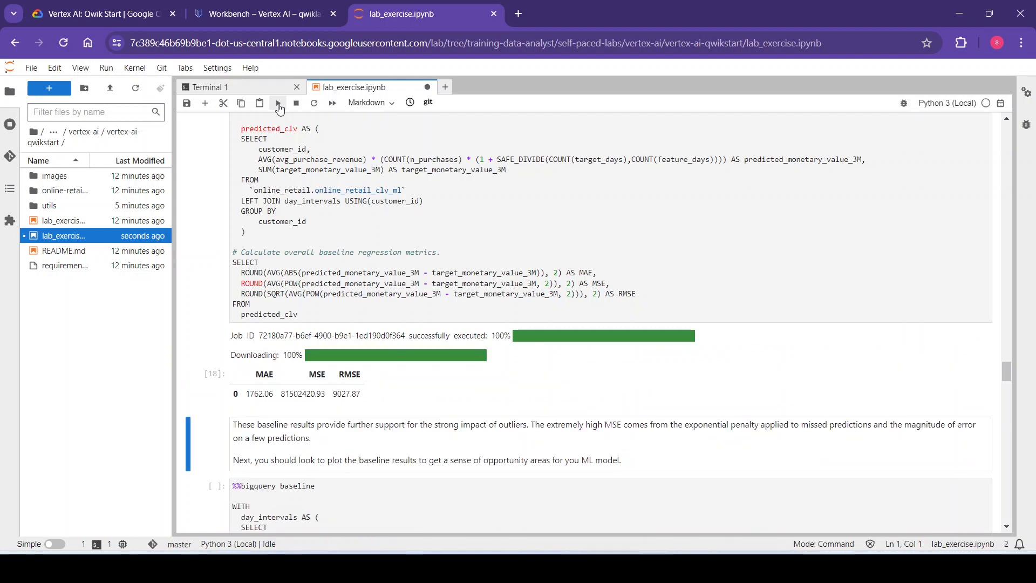
# Run the %%bigquery baseline query, baseline.head() and the Actual vs. Predicted customer 3-month monetary value scatter plot.
pyautogui.click(280, 107)
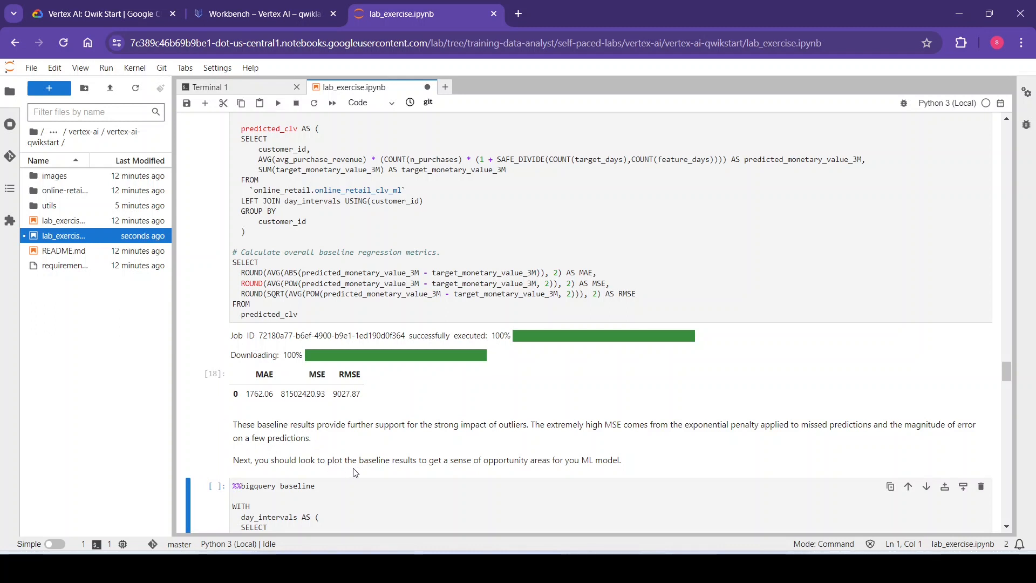
pyautogui.doubleClick(278, 107)
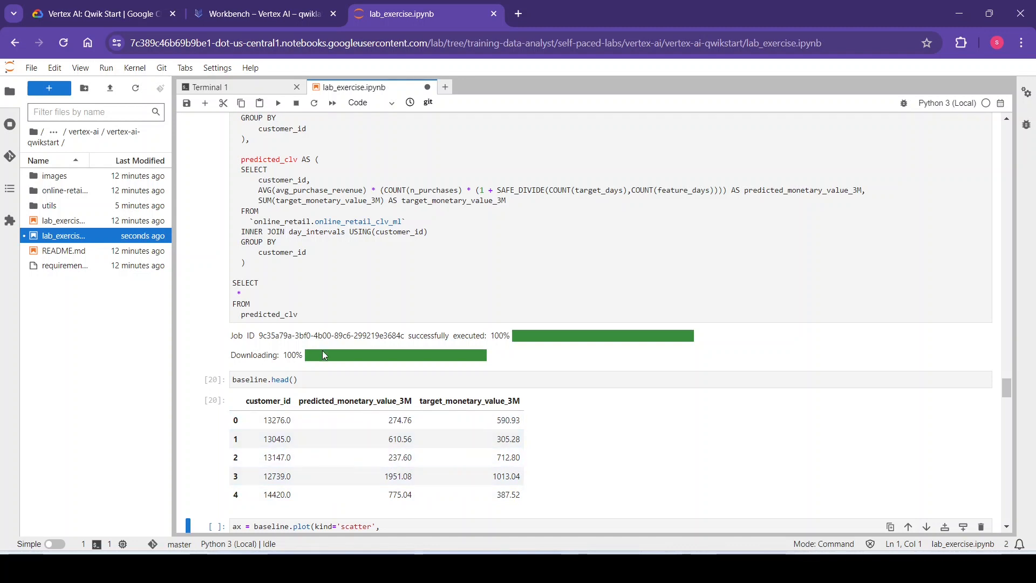
pyautogui.click(279, 103)
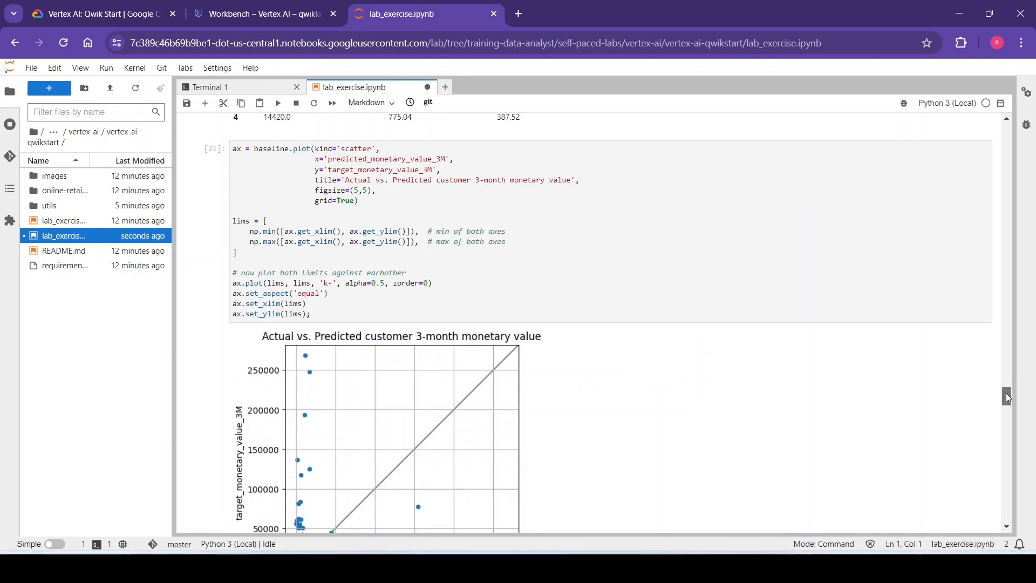
# In "Train a TensorFlow model locally", run the data_split count query, the clv query and the split into clv_train, clv_dev and clv_test.
pyautogui.moveTo(1009, 398); pyautogui.dragTo(1009, 412)
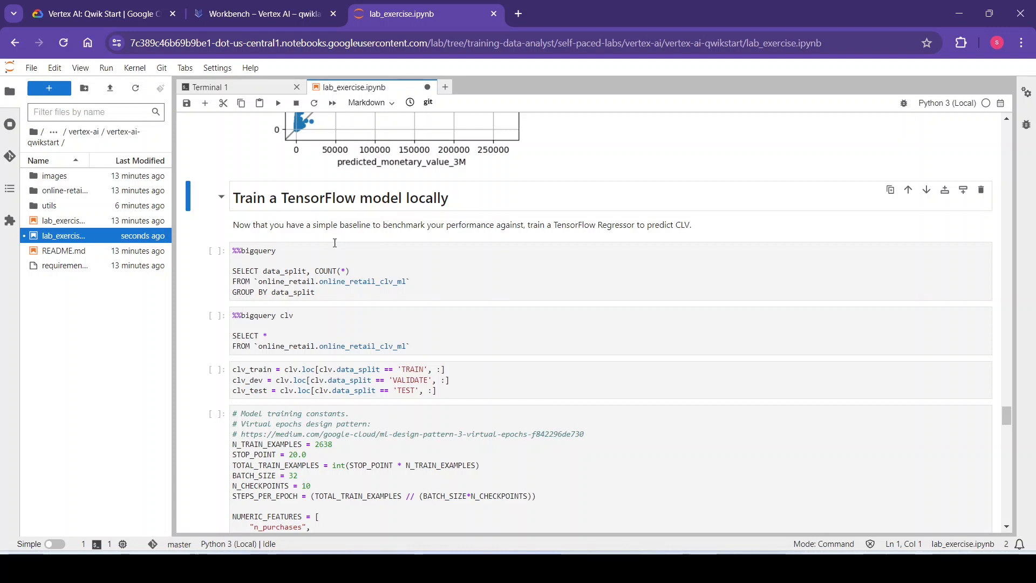
pyautogui.click(280, 104)
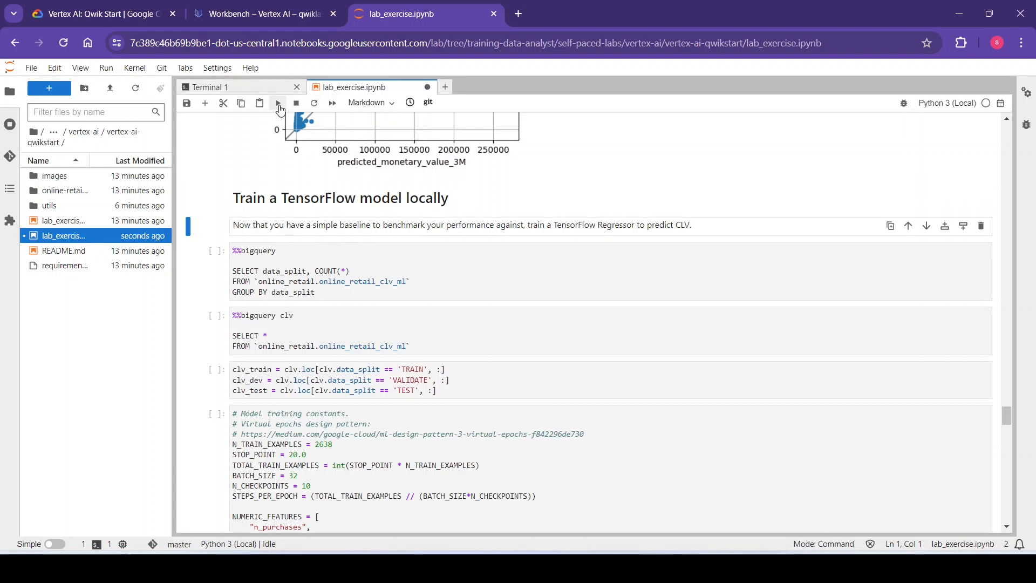
pyautogui.click(279, 107)
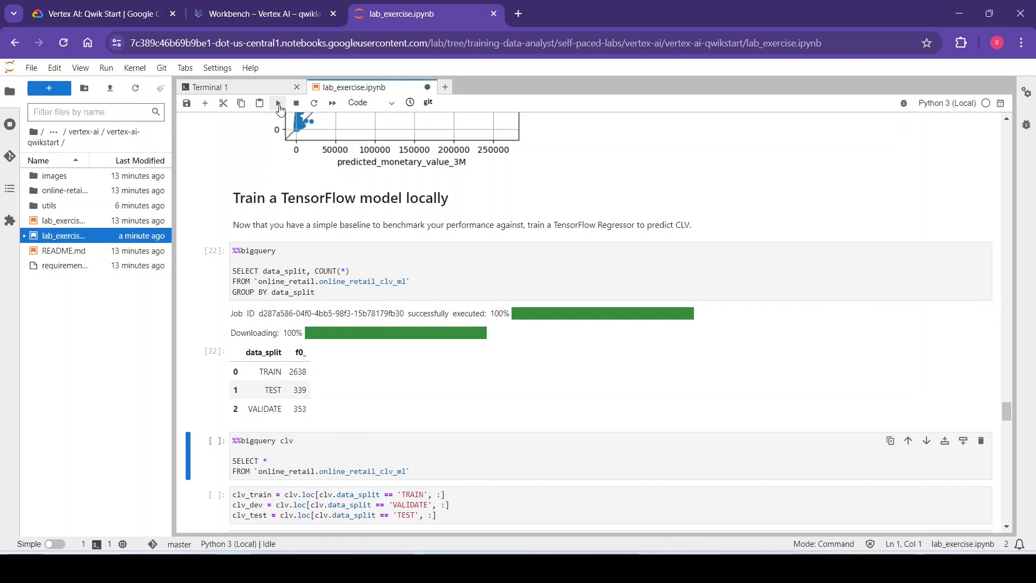
pyautogui.click(278, 104)
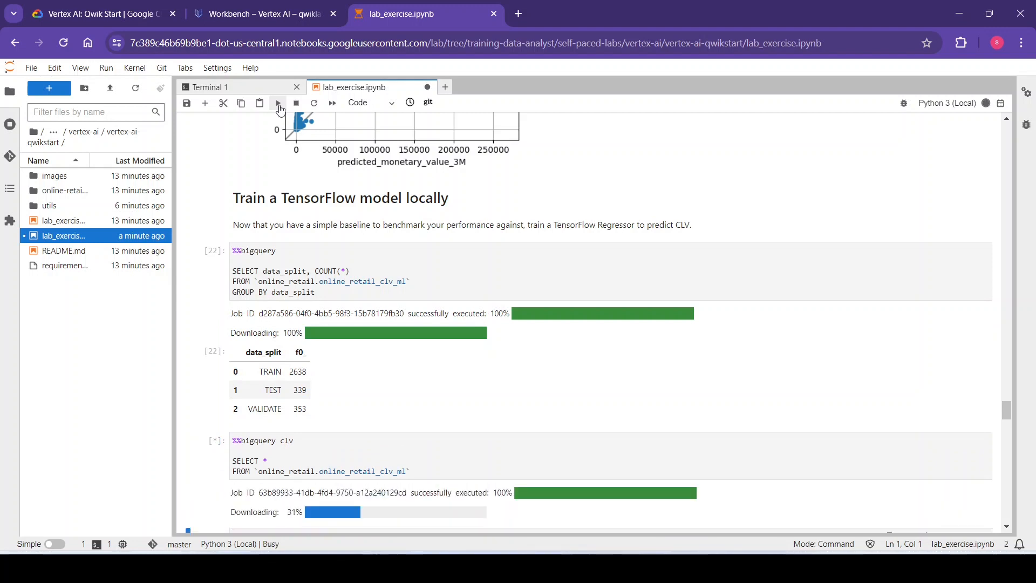
pyautogui.click(280, 108)
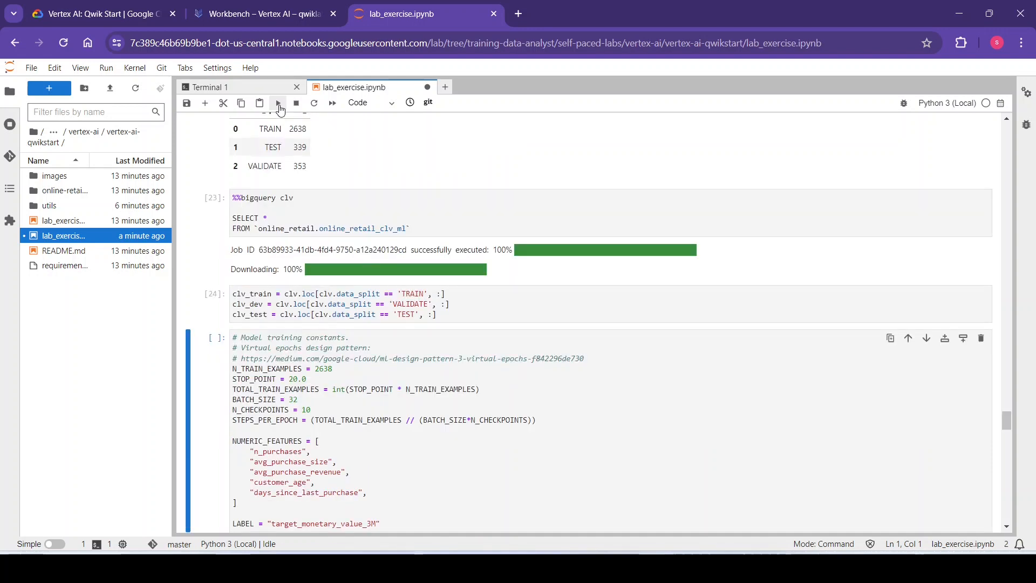
# Run the model training constants, the df_dataset function and the cell that creates the trainds, devds and testds datasets.
pyautogui.click(280, 108)
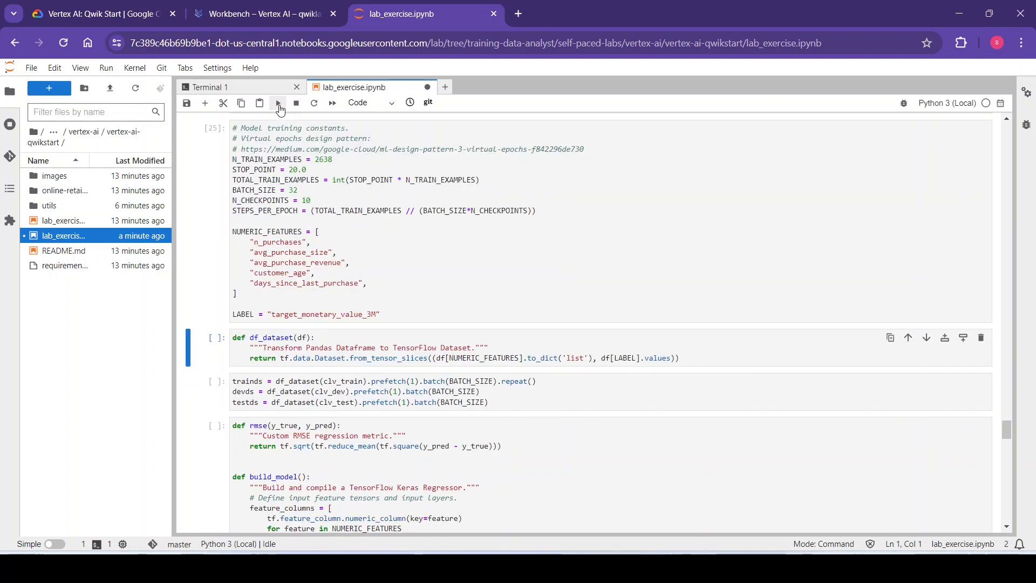
pyautogui.click(280, 108)
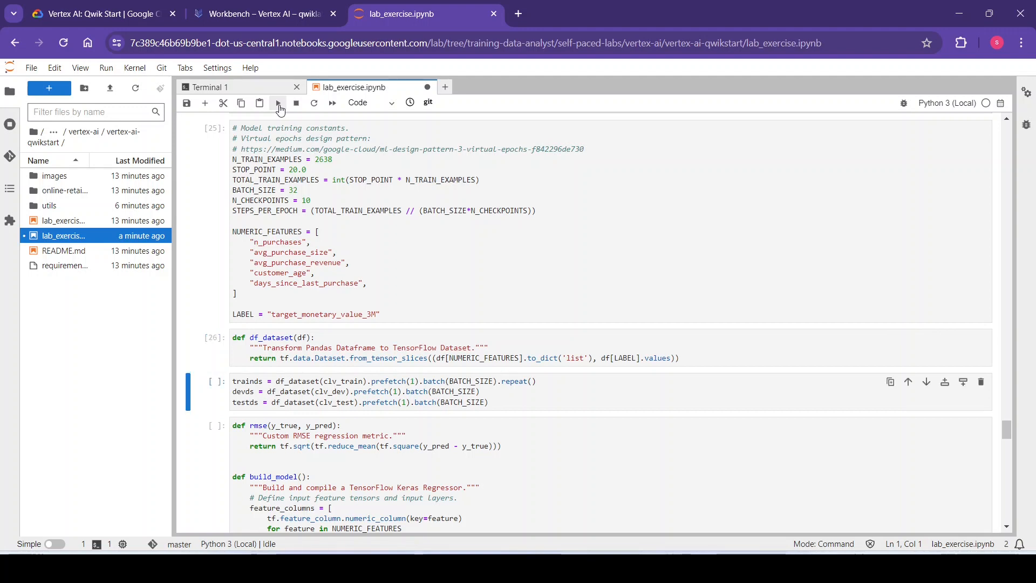
pyautogui.click(280, 108)
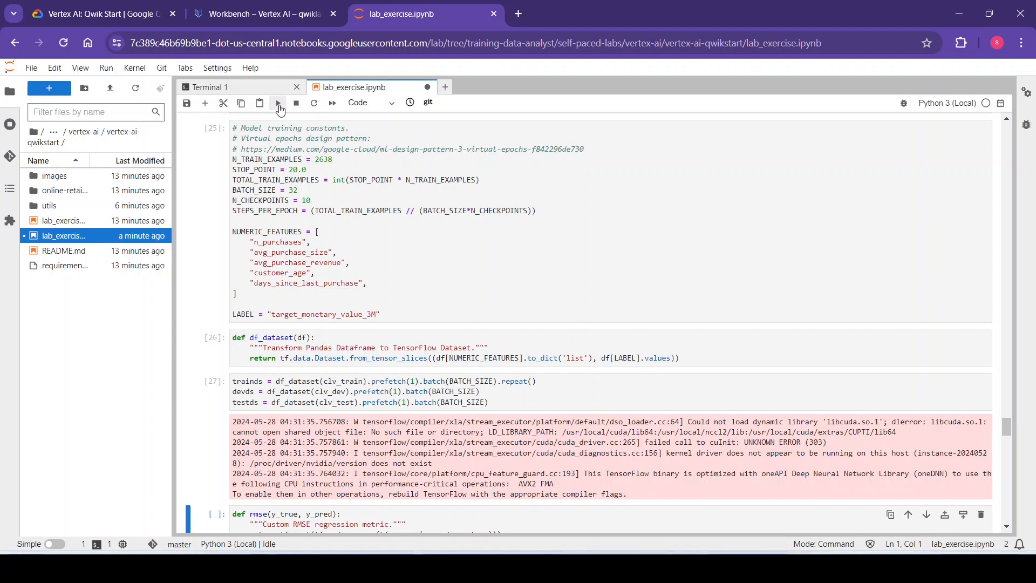
# Run the cell defining rmse and build_model, and run the tf.keras.utils.plot_model cell.
pyautogui.click(280, 108)
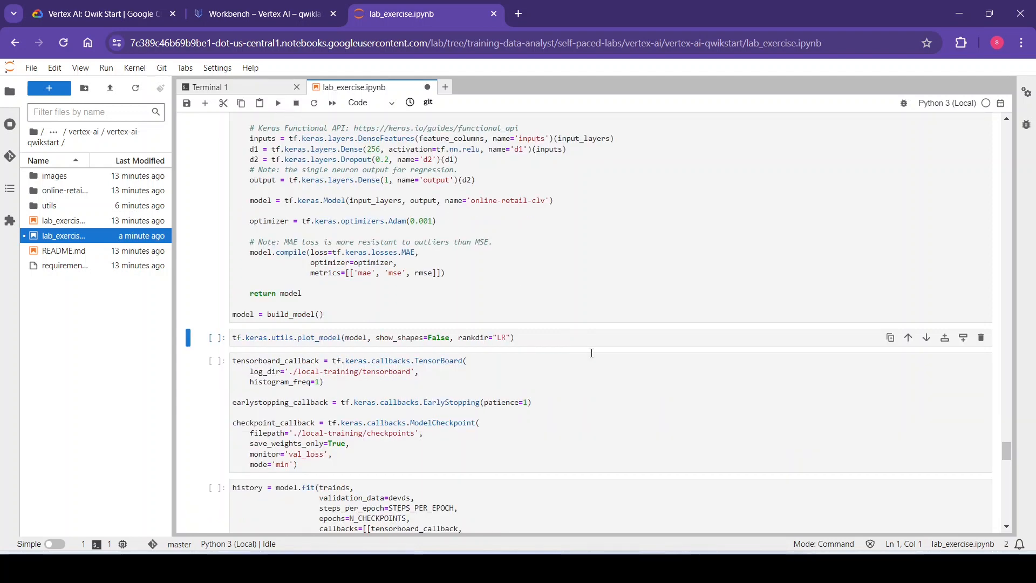
pyautogui.moveTo(1006, 448); pyautogui.dragTo(1005, 444)
pyautogui.click(279, 103)
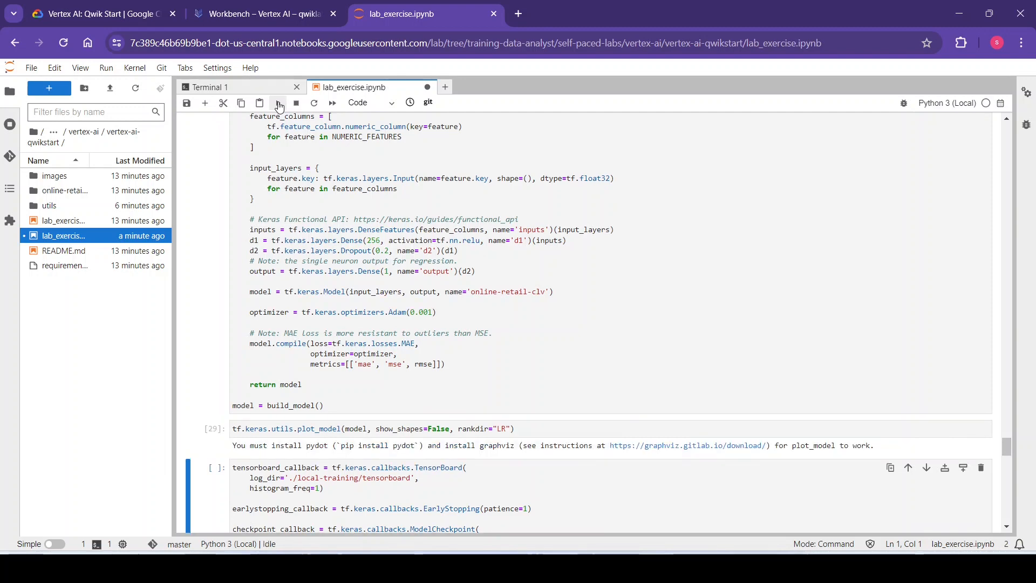
# Train the model locally by running the callbacks and model.fit cells, and run the loss and val_loss plot.
pyautogui.click(279, 104)
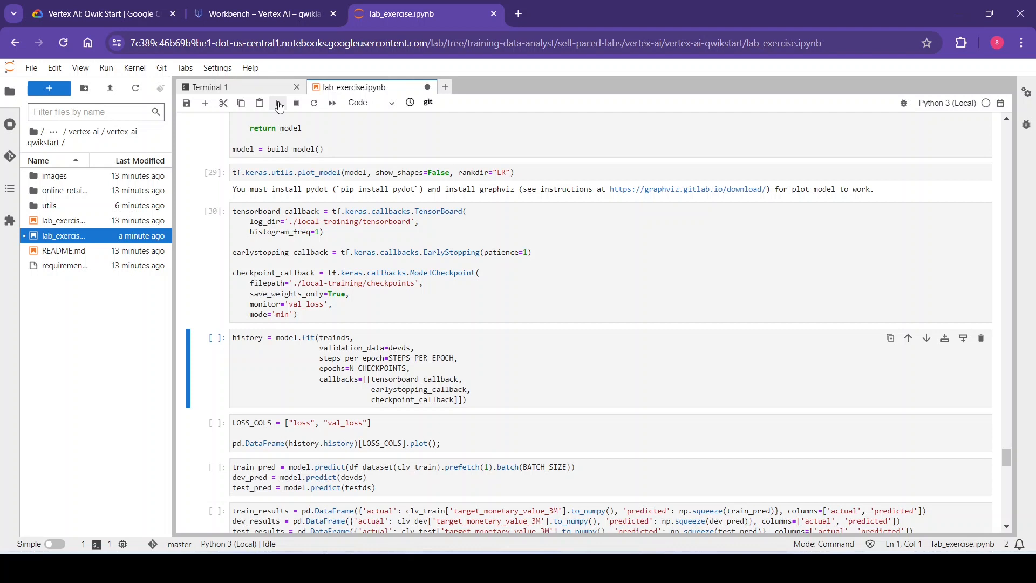
pyautogui.click(279, 106)
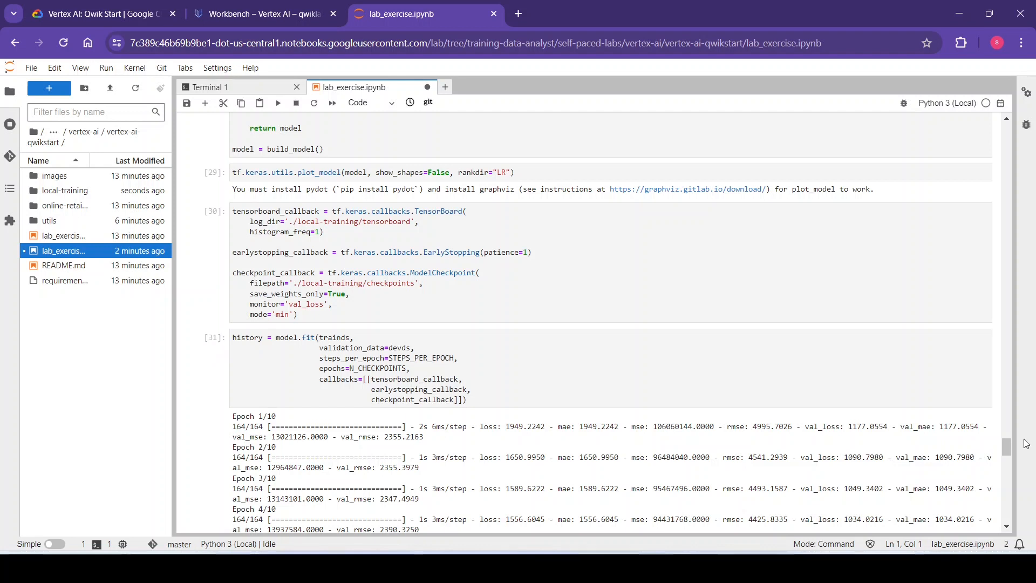
pyautogui.moveTo(1005, 448); pyautogui.dragTo(1007, 462)
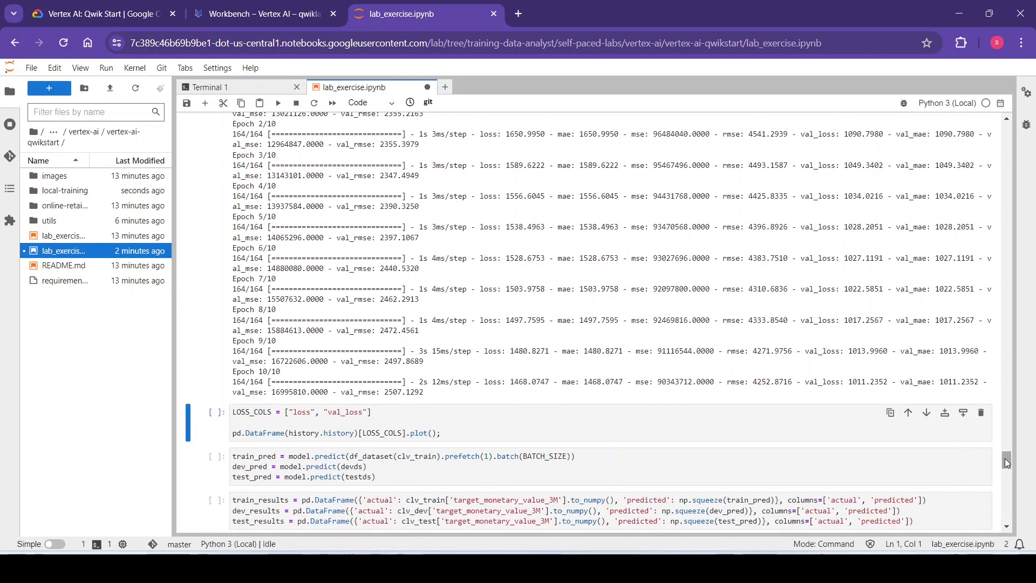
pyautogui.click(278, 105)
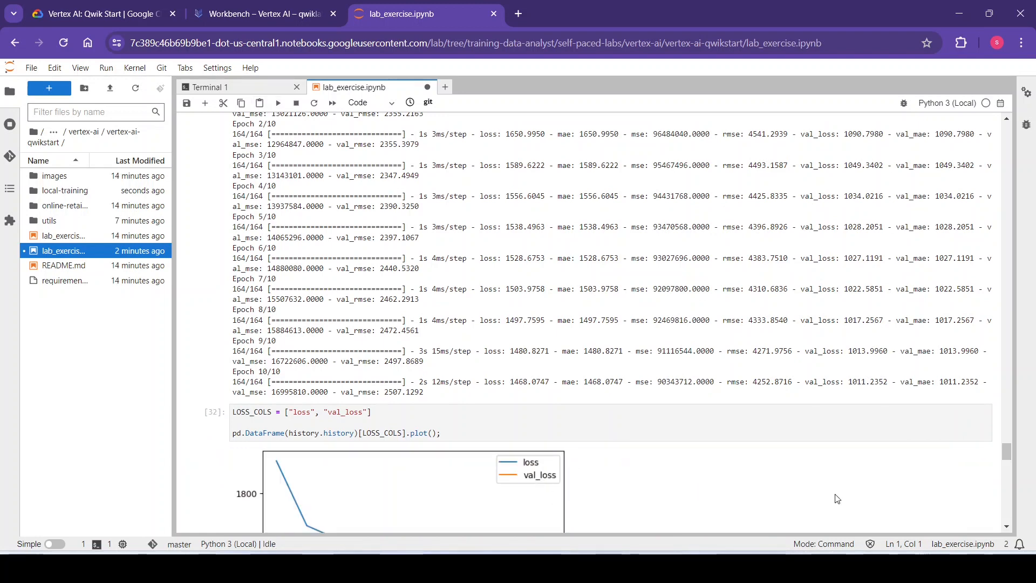
# Run the model.predict cell, the train, dev and test results DataFrames, and the model prediction calibration plots.
pyautogui.moveTo(1006, 448); pyautogui.dragTo(1010, 469)
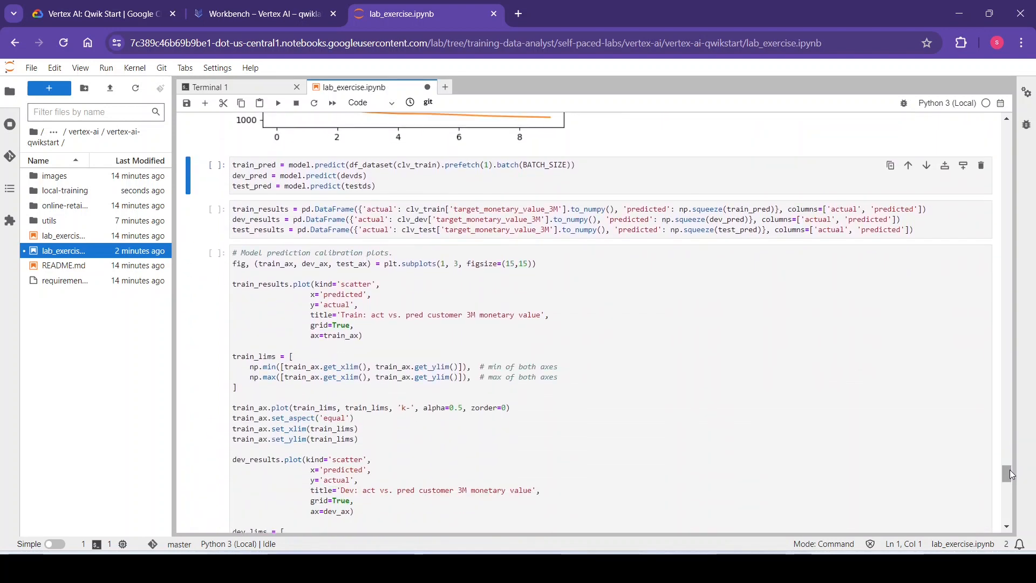
pyautogui.click(280, 107)
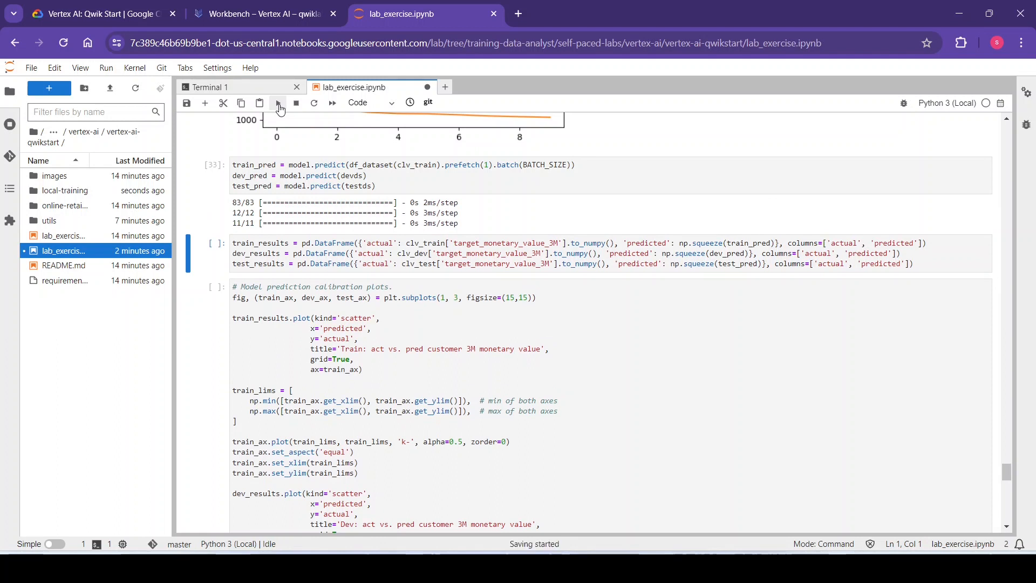
pyautogui.click(279, 107)
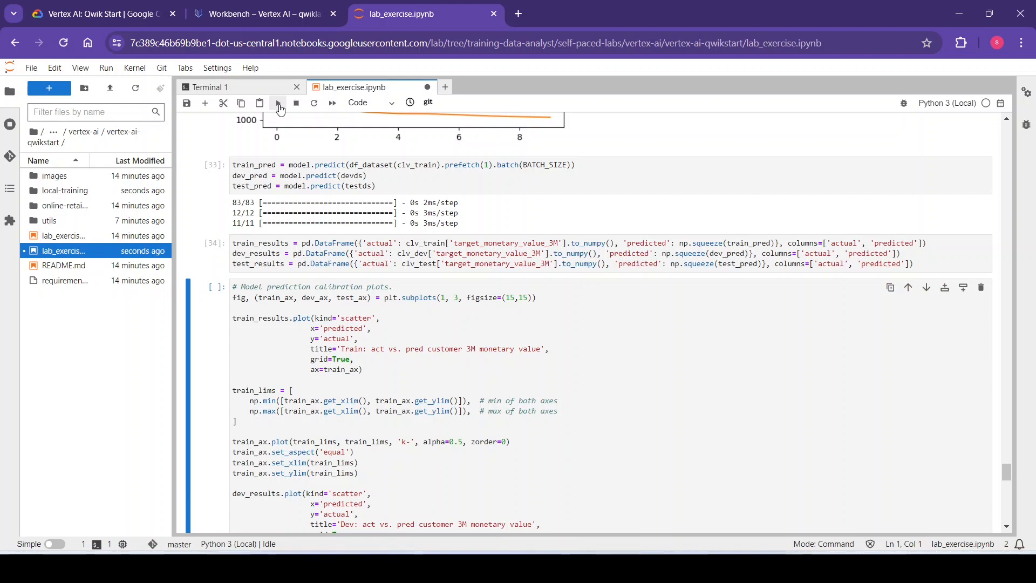
pyautogui.click(279, 107)
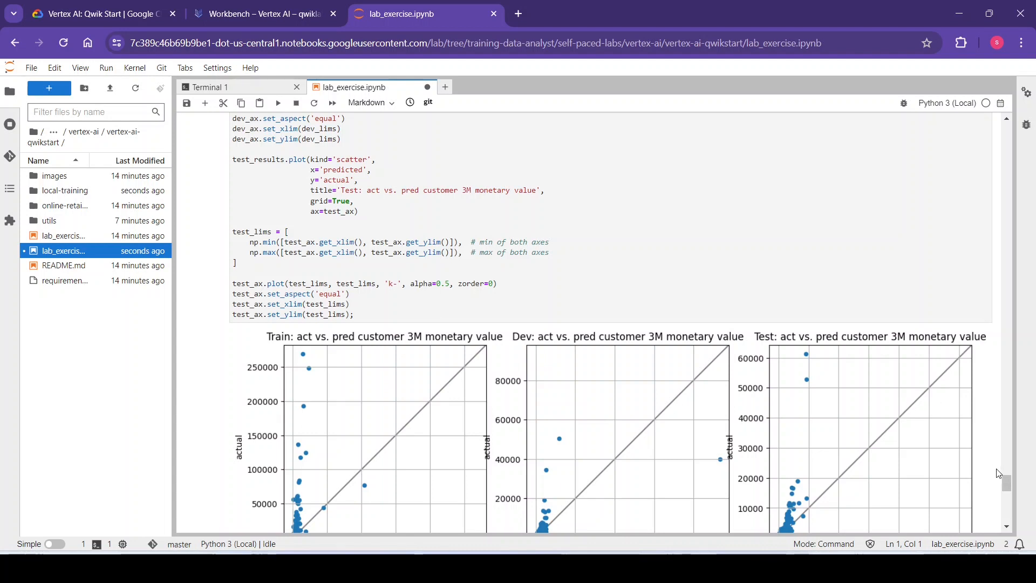
pyautogui.moveTo(1007, 483); pyautogui.dragTo(1010, 494)
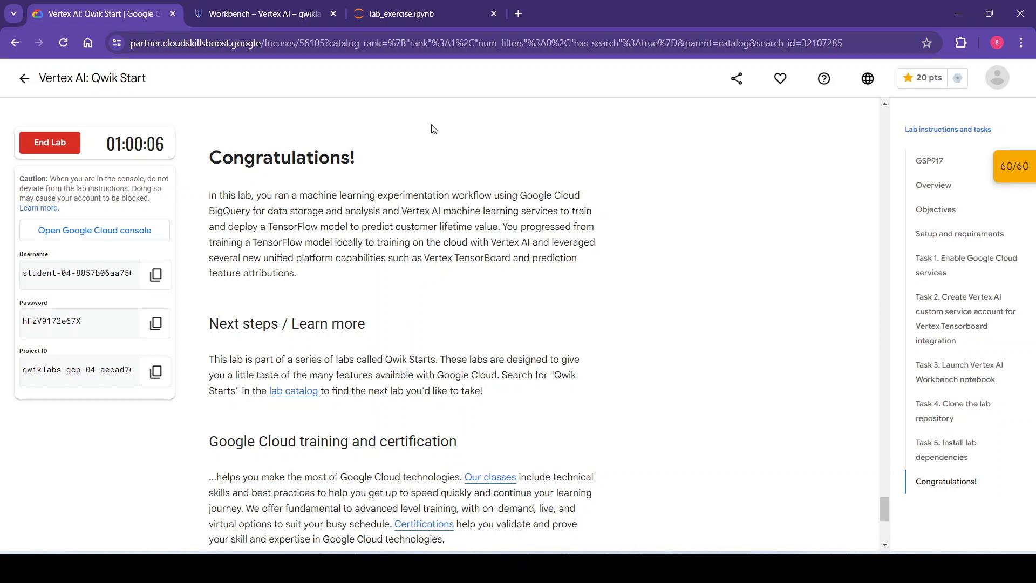
# Close the lab_exercise.ipynb browser tab and sign out of the Google Cloud console account, leaving the site.
pyautogui.click(465, 3)
pyautogui.click(494, 14)
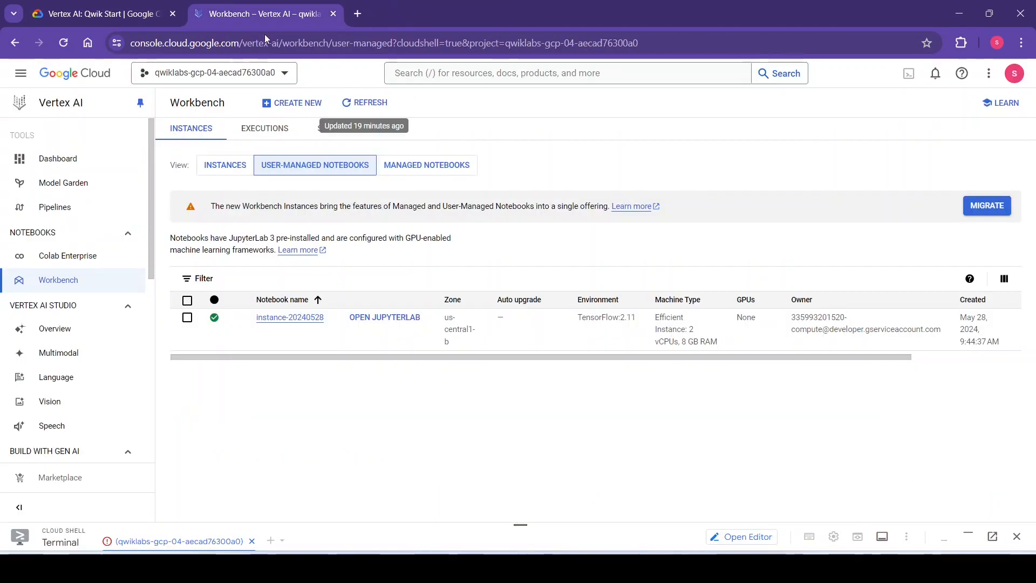
pyautogui.click(1012, 79)
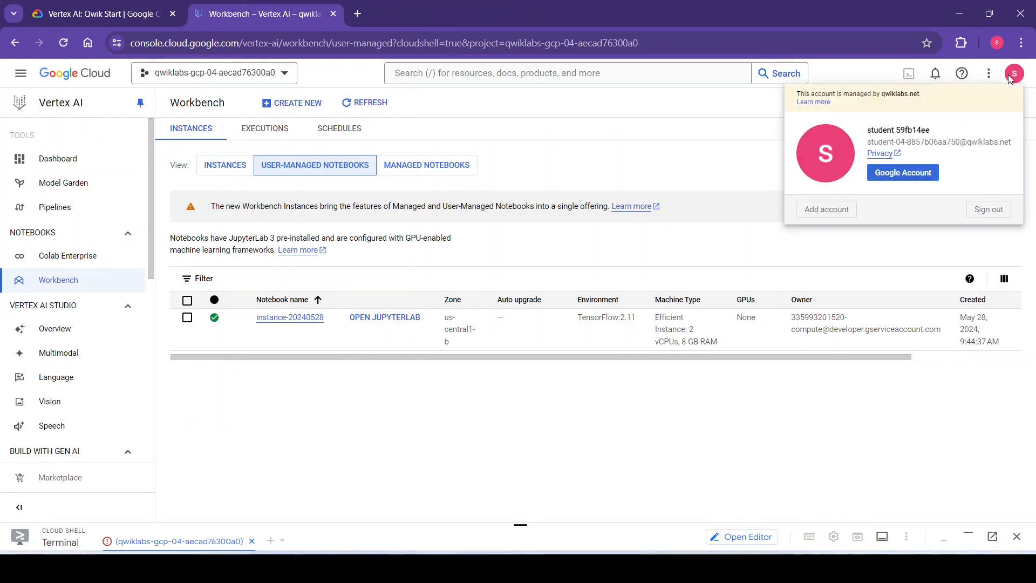
pyautogui.click(986, 214)
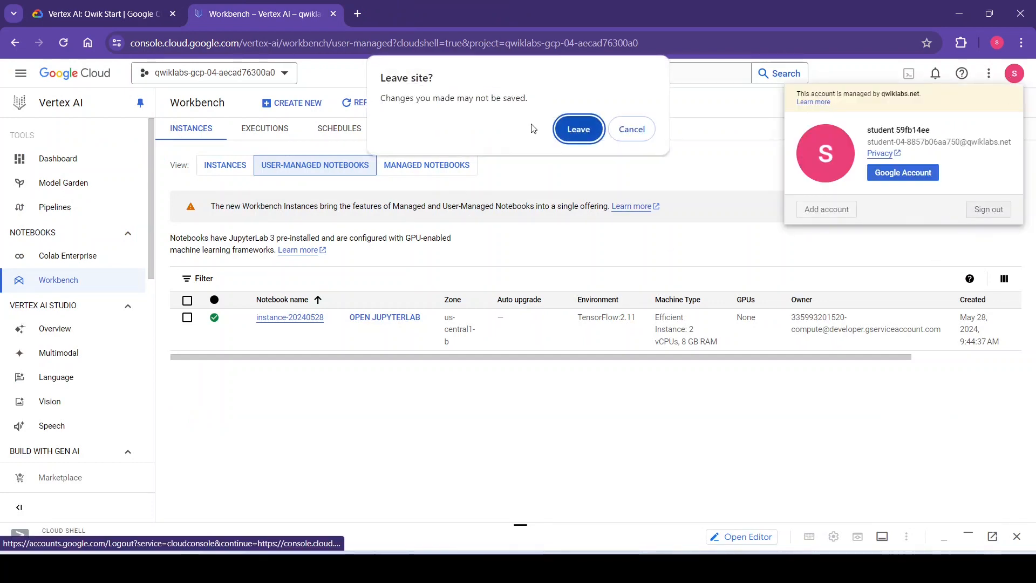
pyautogui.click(577, 130)
# End the Vertex AI: Qwik Start lab from its instructions page and submit a five-star satisfaction rating.
pyautogui.click(42, 5)
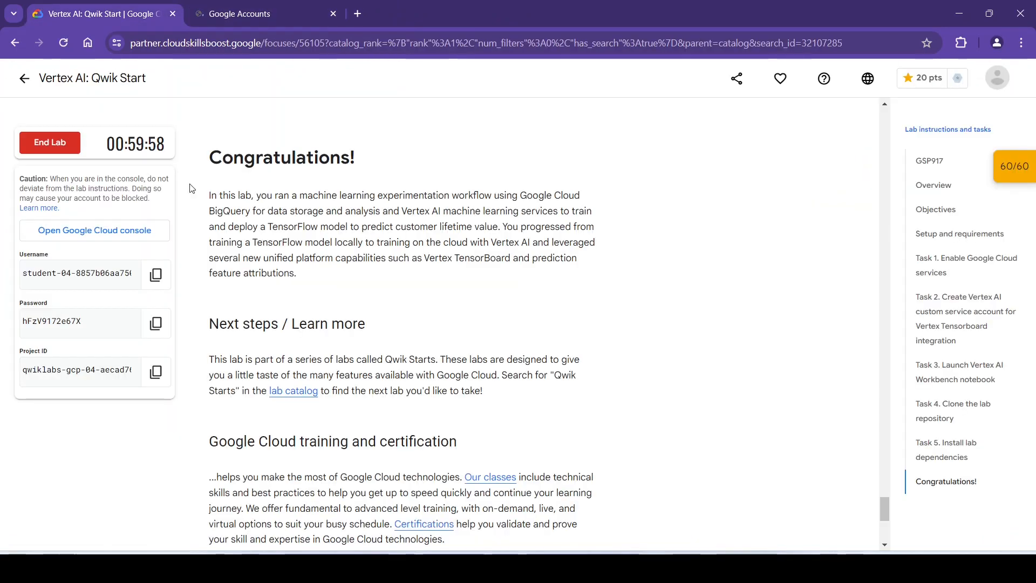
pyautogui.click(44, 143)
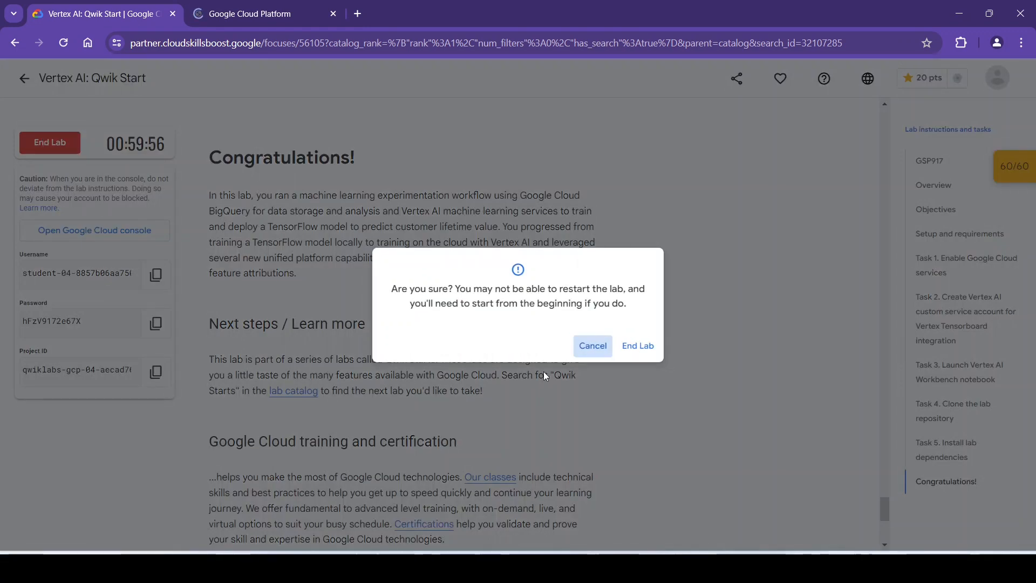
pyautogui.click(630, 346)
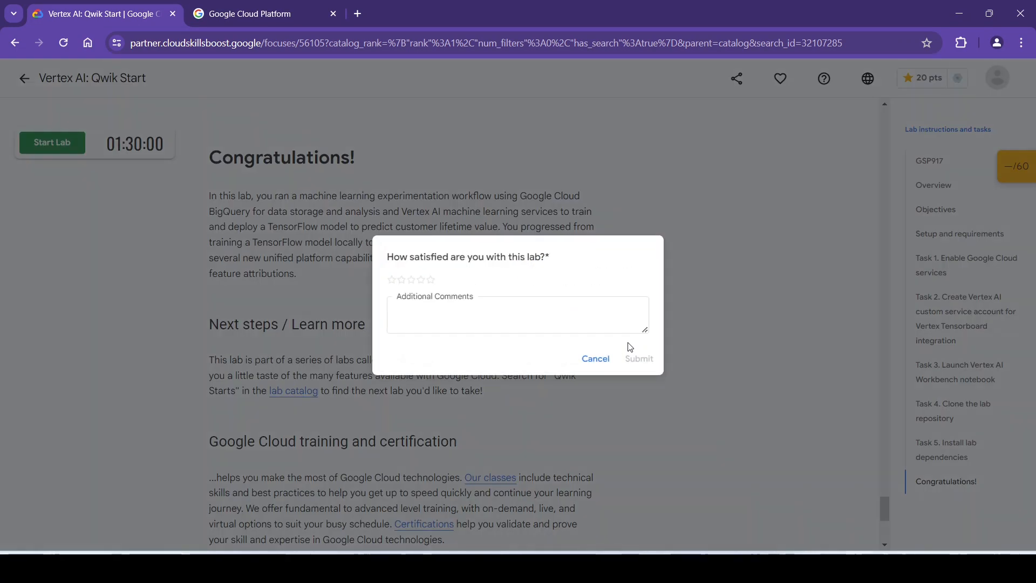
pyautogui.click(431, 279)
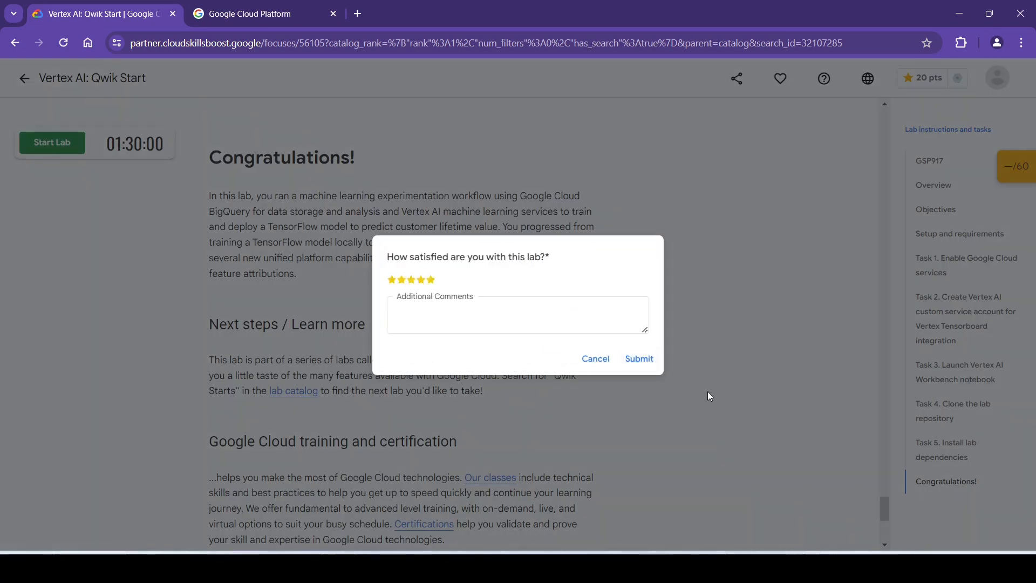
pyautogui.click(642, 360)
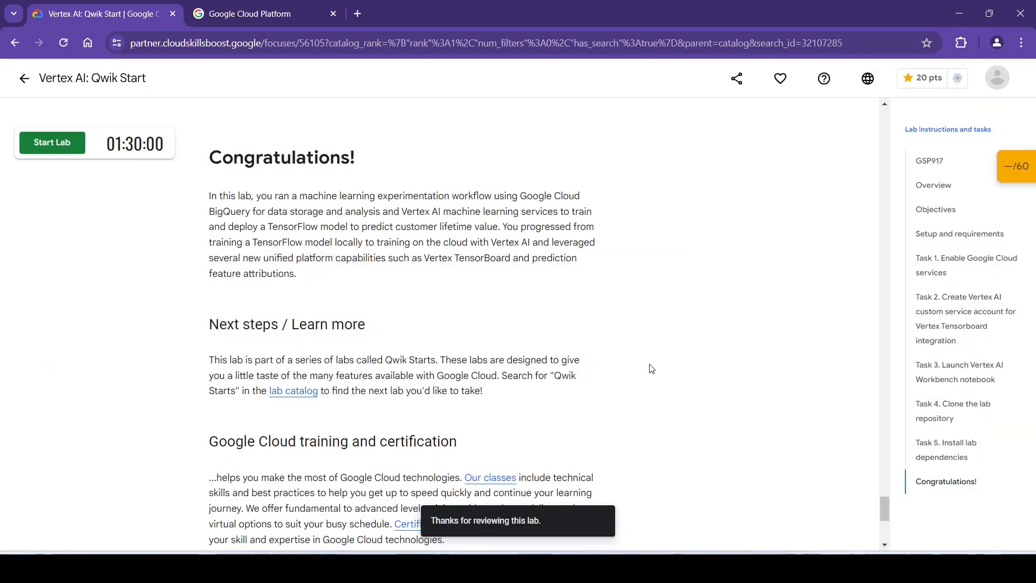